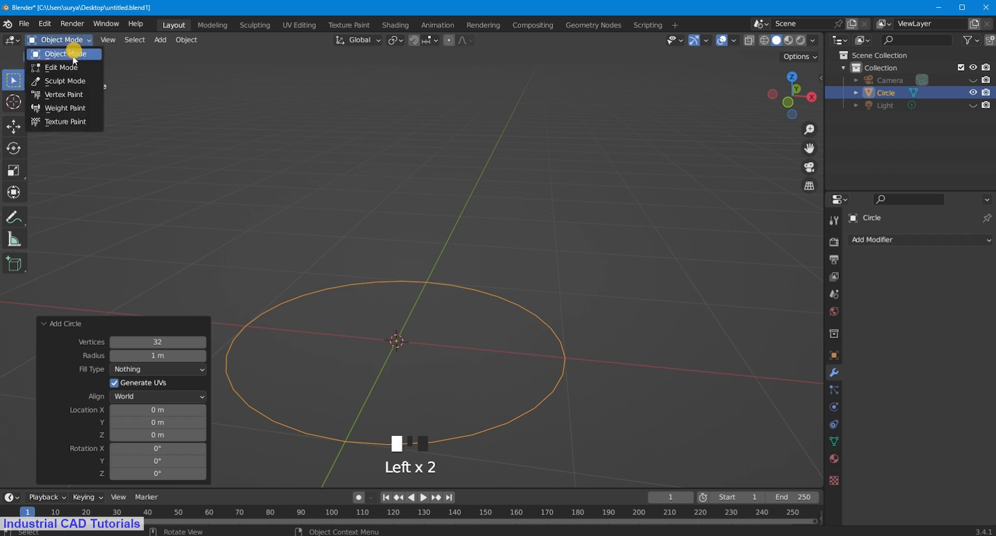
Step: Enter Edit Mode, select the whole circle and extrude it about 1.63 m upward along Z
left_click(83, 67)
left_click_drag(806, 151, 829, 59)
left_click(531, 178)
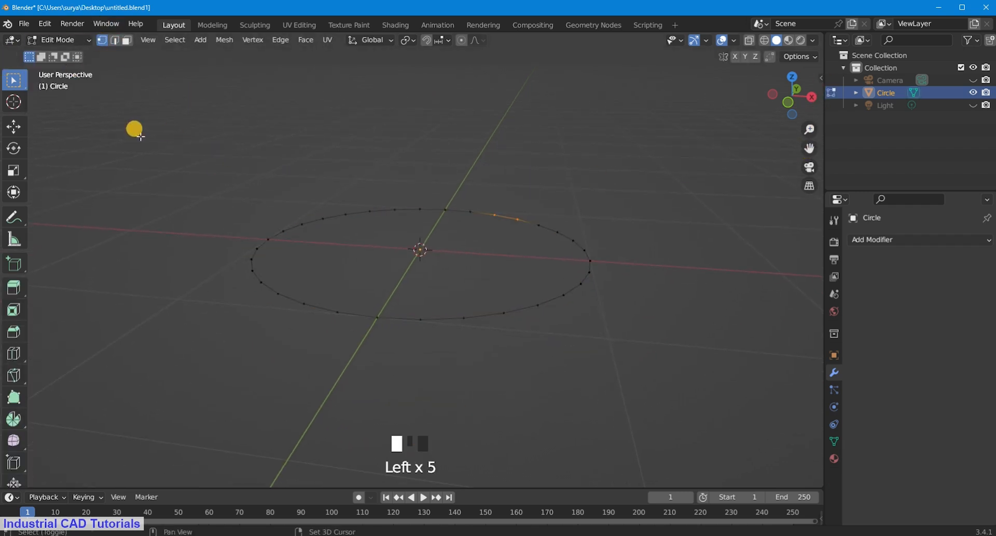
left_click_drag(133, 127, 808, 473, "shift")
scroll(562, 387, "down", 4)
key("e")
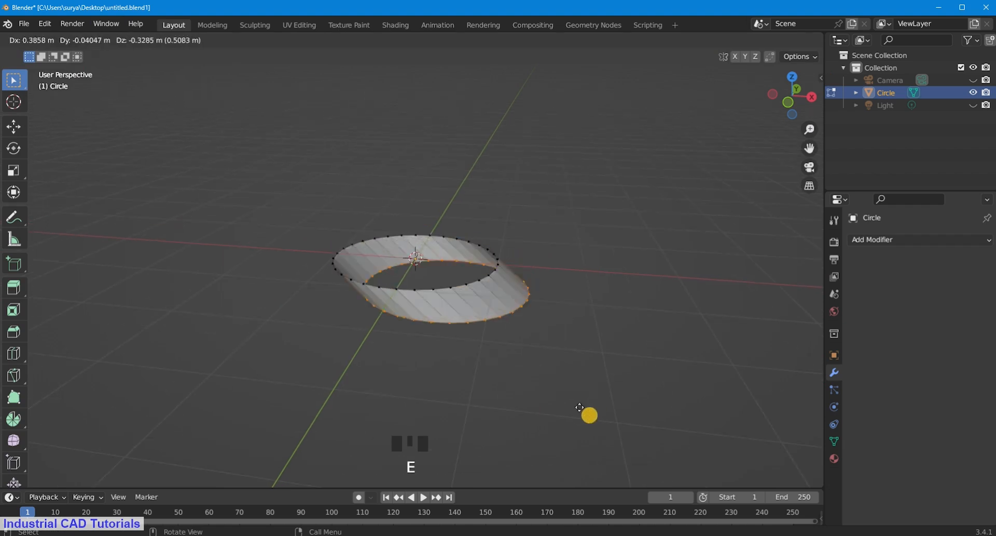
left_click(560, 251)
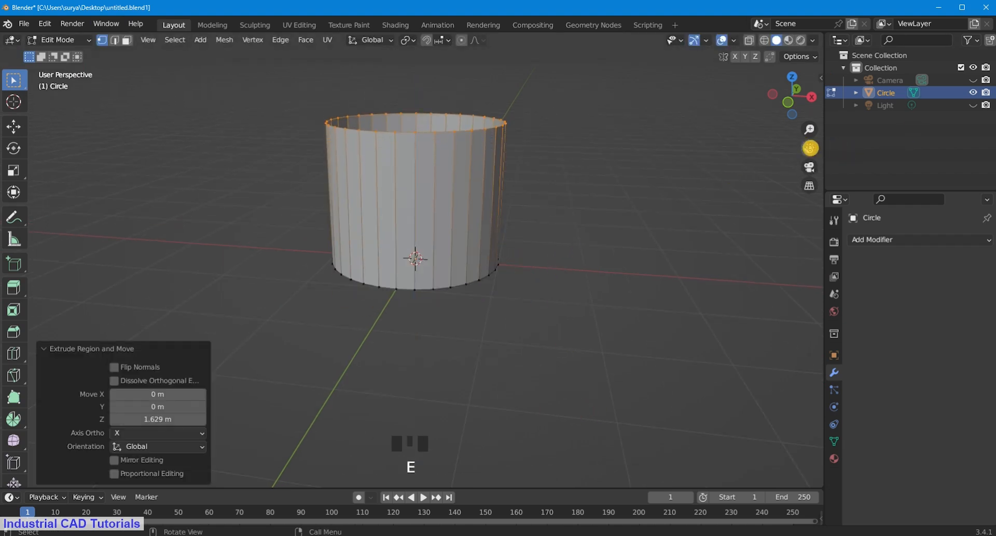
Step: Select all faces of the cylinder wall and inset them individually with a thickness of about 0.039 m
left_click_drag(810, 148, 711, 213)
middle_click_drag(607, 269, 608, 260)
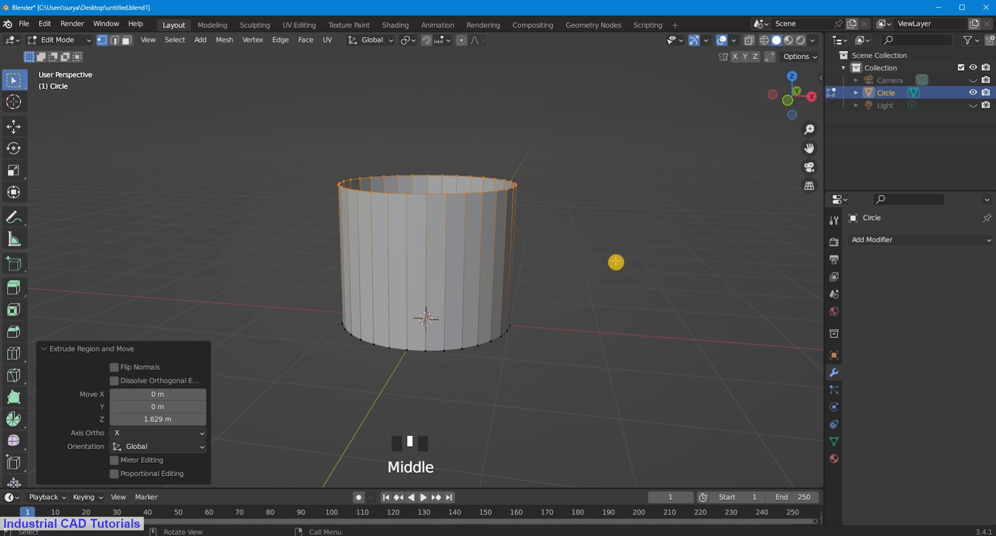
left_click(616, 261)
left_click(127, 41)
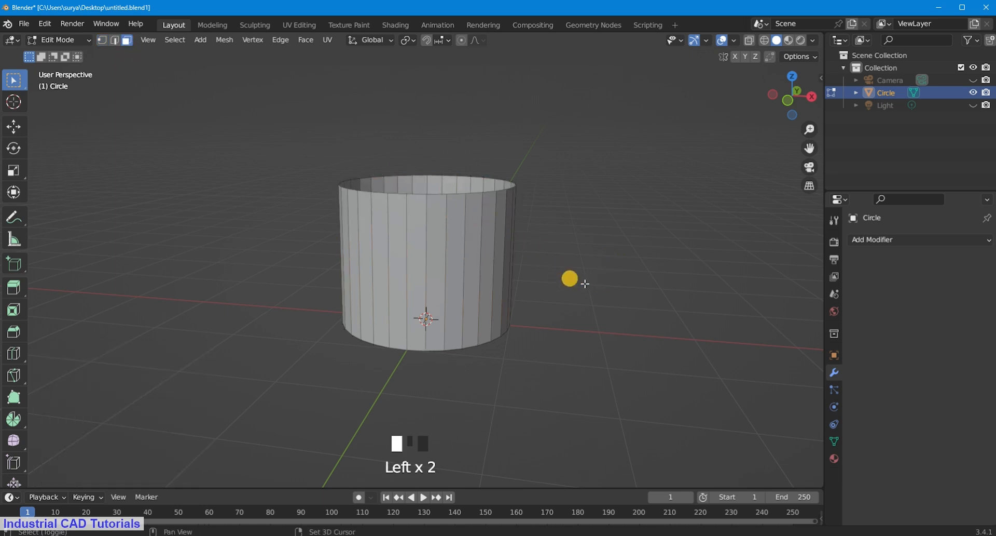
left_click(422, 262, "shift")
middle_click_drag(422, 262, 404, 305)
left_click_drag(524, 317, 207, 307, "shift")
middle_click_drag(563, 314, 402, 320)
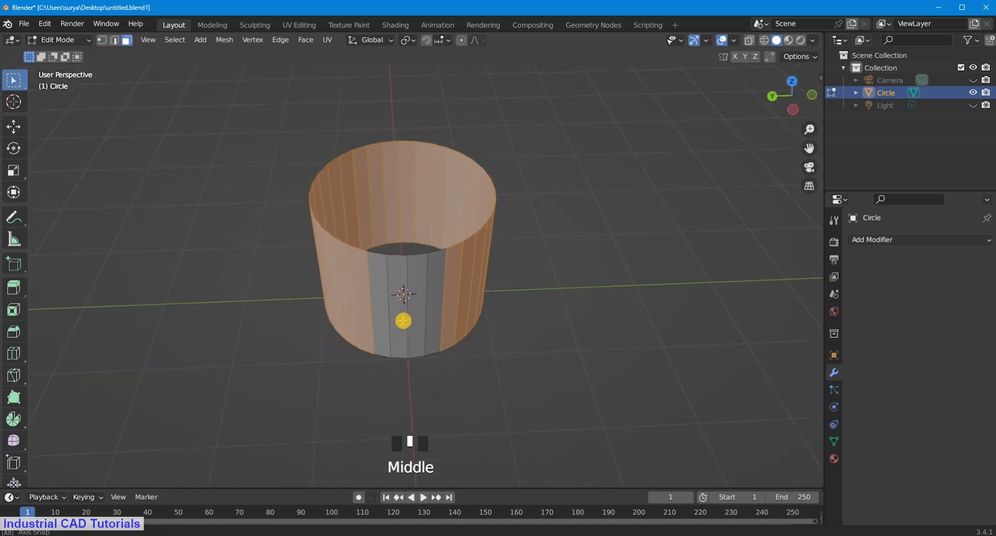
left_click_drag(487, 302, 306, 301, "shift")
middle_click_drag(441, 291, 550, 279)
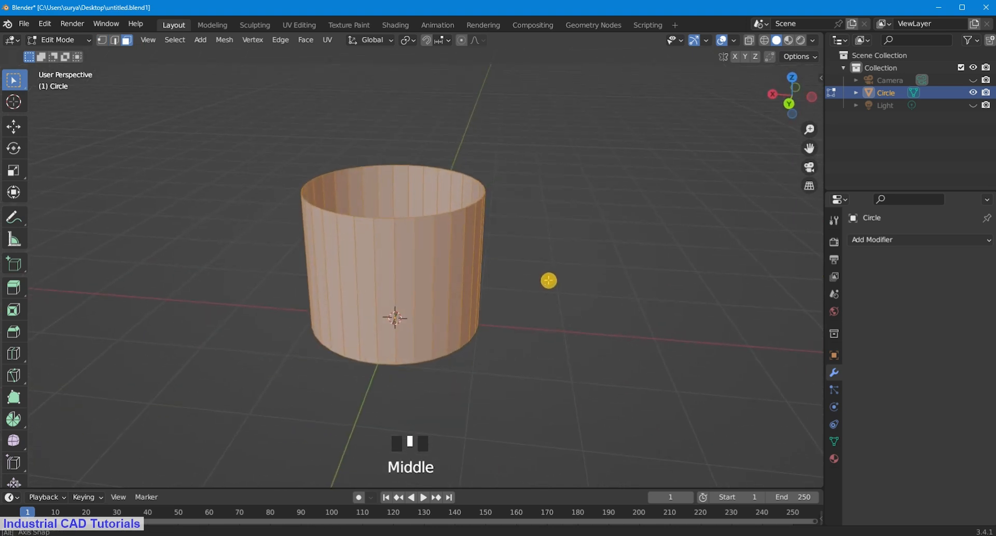
scroll(412, 328, "up", 2)
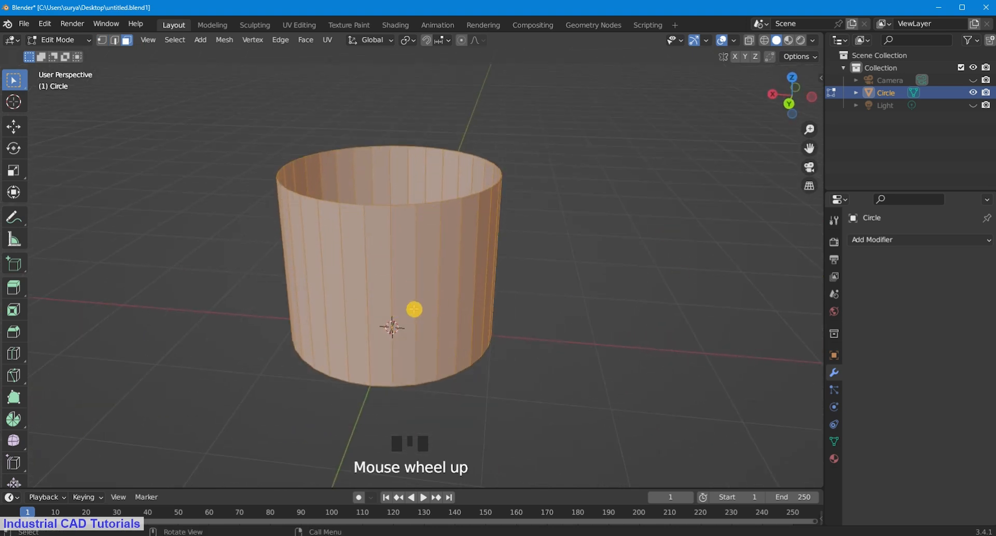
key("i")
left_click(472, 331)
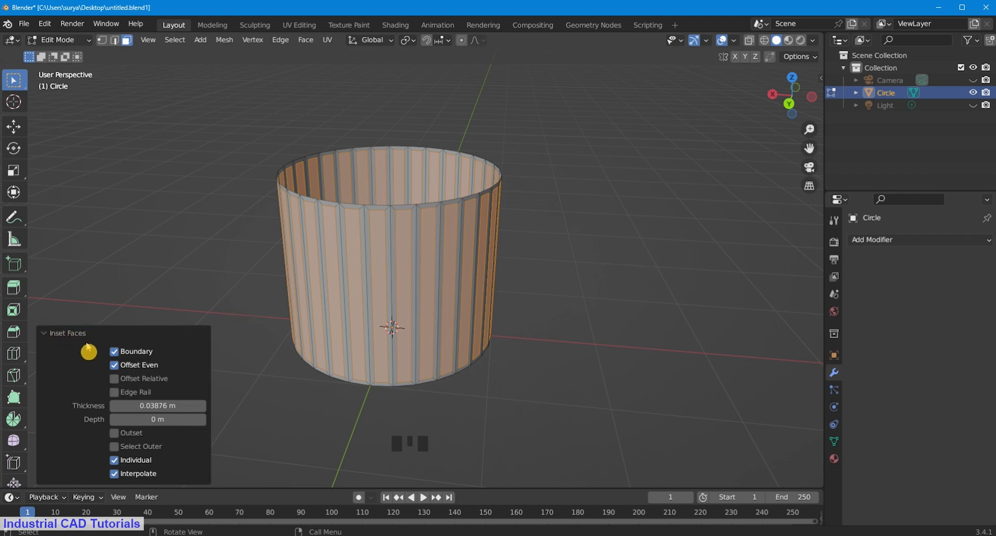
Step: Compare the inset with the Individual option off and on, leaving it enabled
left_click(113, 460)
left_click(113, 461)
left_click(113, 461)
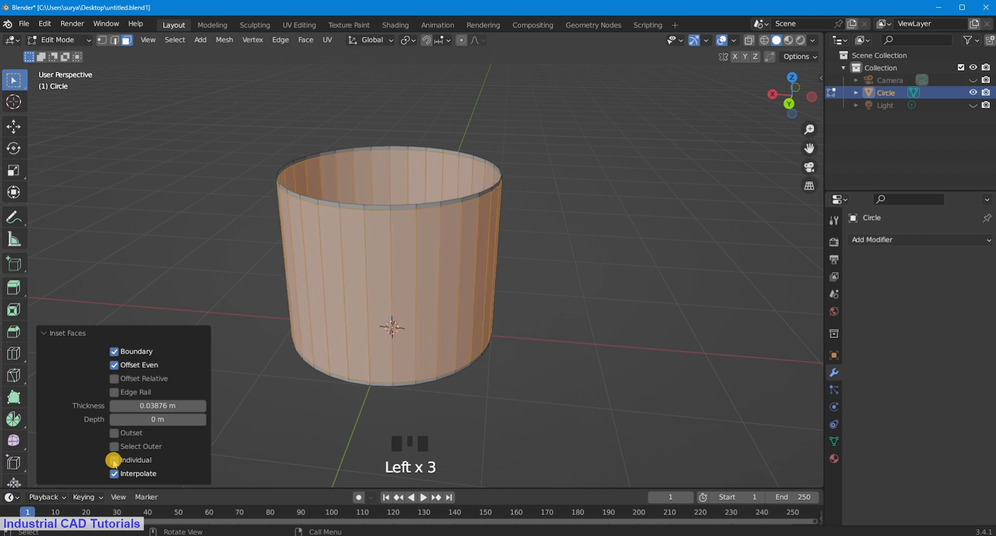
left_click(114, 460)
left_click(114, 460)
left_click(114, 461)
left_click(114, 461)
left_click(114, 460)
left_click(114, 460)
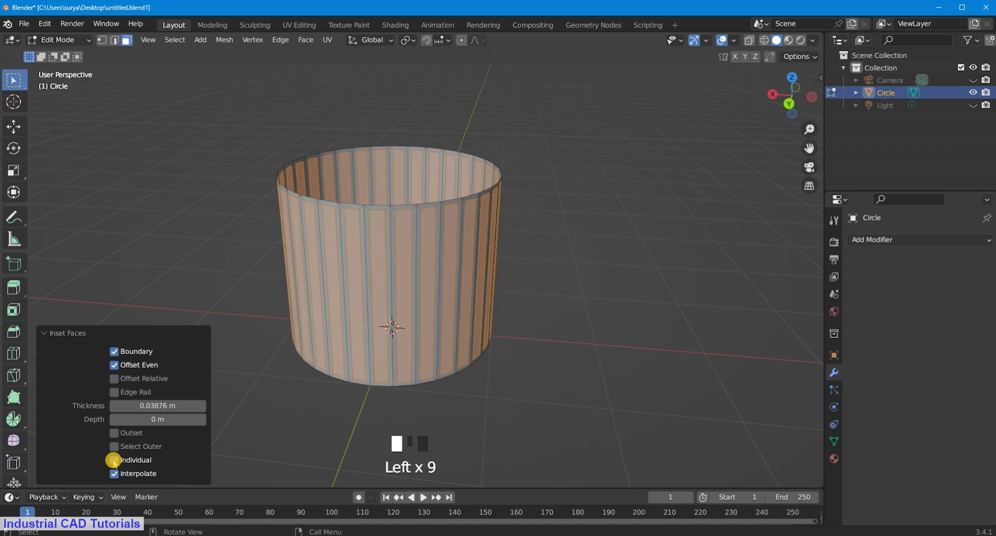
left_click(113, 461)
left_click(114, 460)
left_click(113, 460)
left_click(114, 460)
left_click(113, 461)
left_click(113, 460)
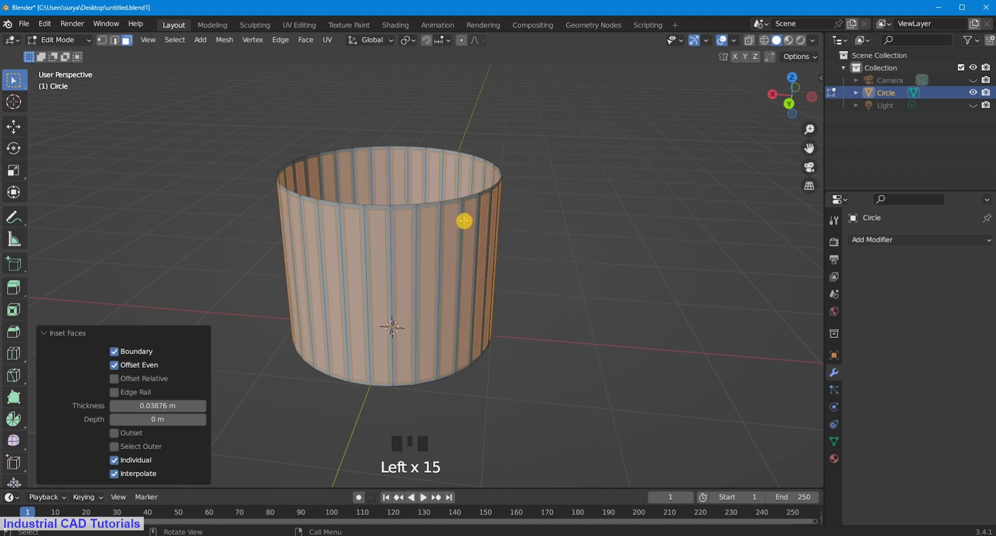
Step: Push the inset faces inward using Shrink/Fatten with an offset of about 0.04 m, and clear the selection
middle_click_drag(447, 267, 435, 277)
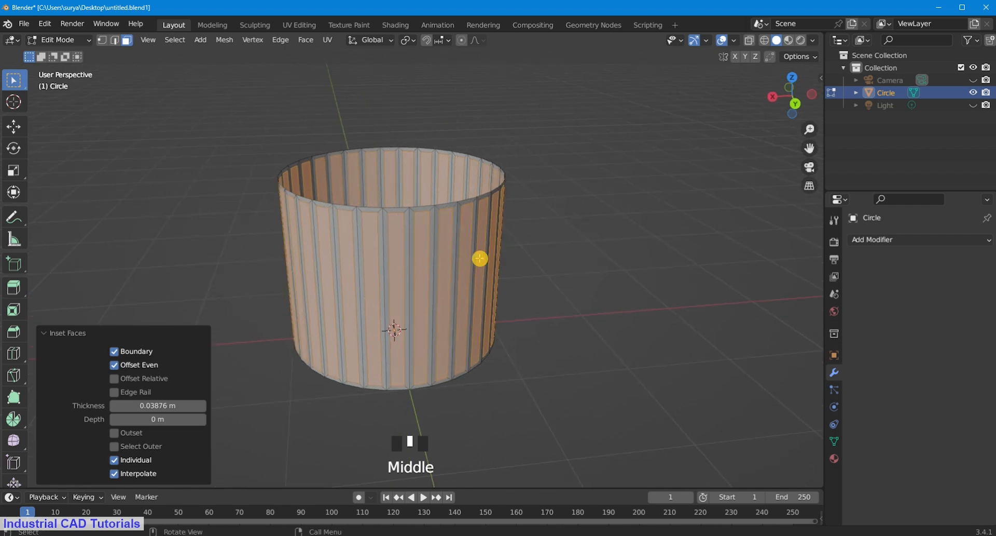
key("alt+s")
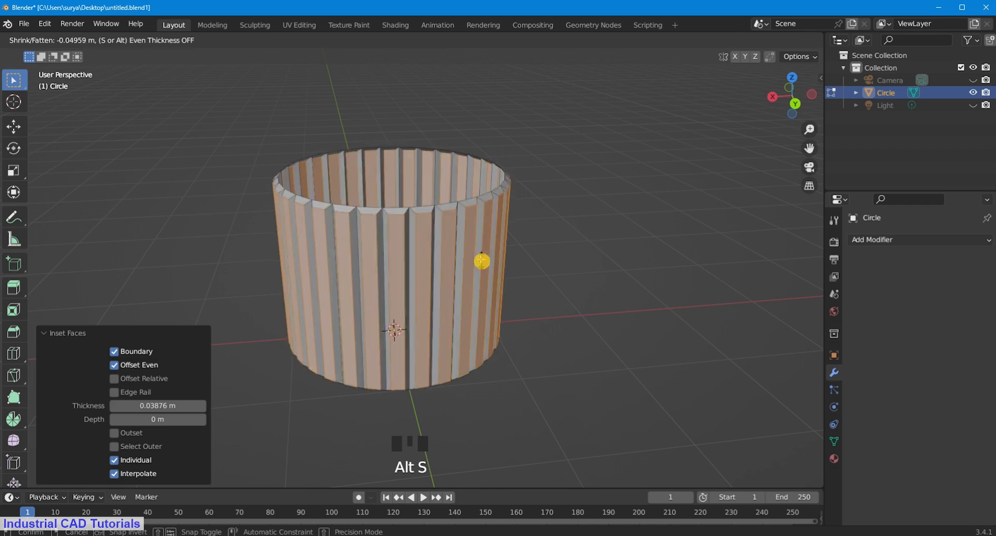
left_click(477, 256)
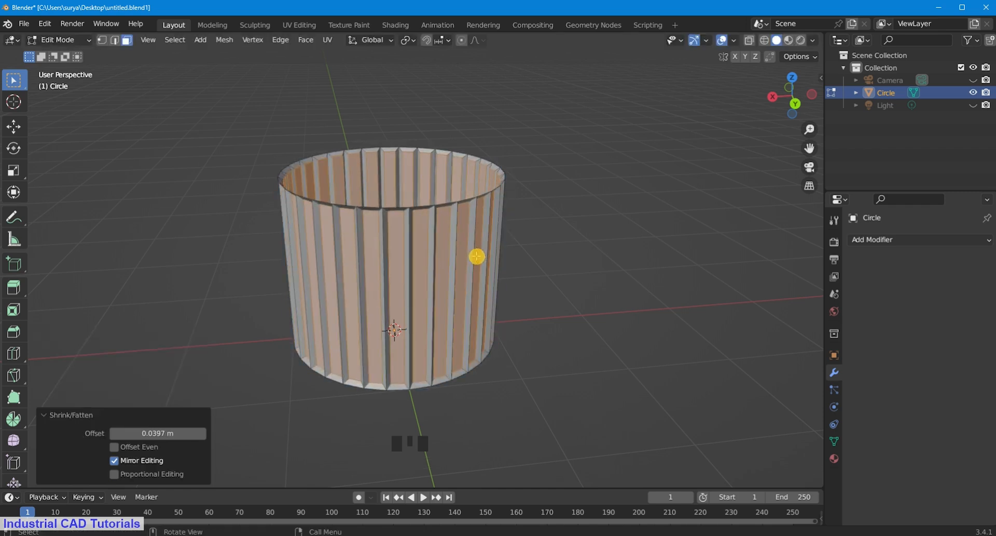
middle_click_drag(412, 276, 614, 220)
left_click(541, 234)
Step: Add 13 evenly spaced horizontal loop cuts around the ribbed wall and deselect them
middle_click_drag(541, 235, 534, 254)
scroll(418, 273, "up", 2)
middle_click_drag(418, 273, 450, 243)
scroll(450, 242, "down", 2)
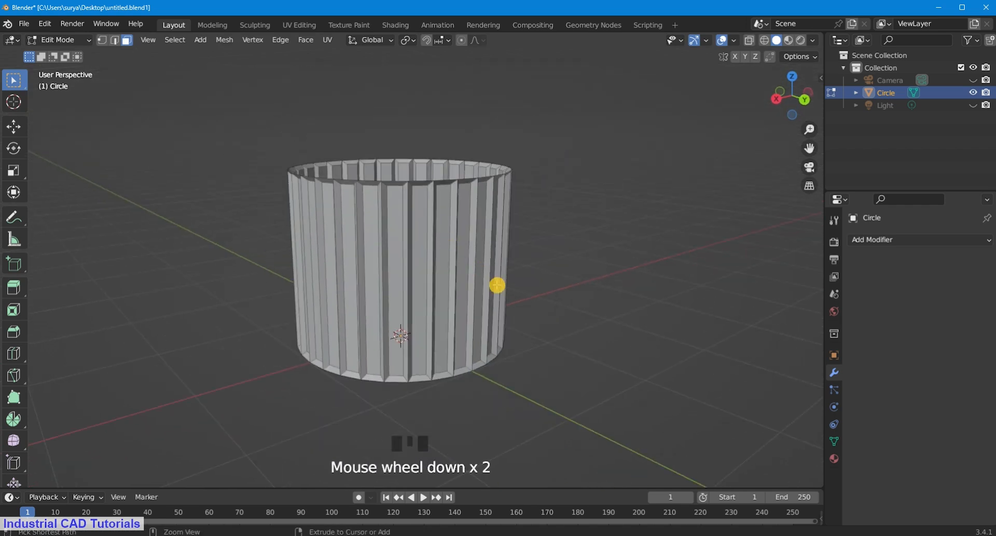
key("ctrl+r")
scroll(497, 278, "up", 12)
left_click(496, 275)
right_click(589, 243)
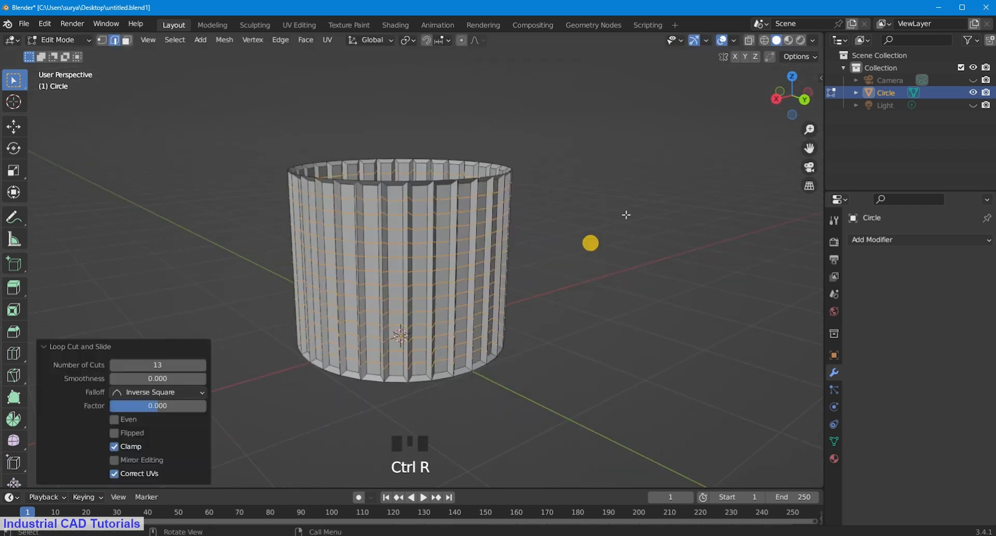
left_click(598, 220)
Step: Select the edge loop around the cylinder's bottom rim and turn on proportional editing with Smooth falloff
middle_click_drag(599, 220, 566, 251)
scroll(586, 276, "up", 1)
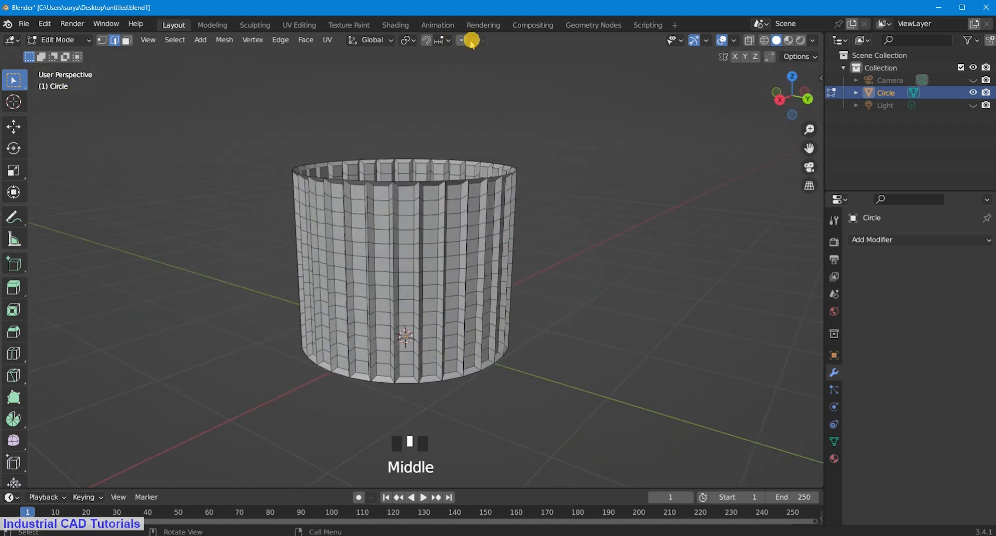
middle_click_drag(595, 191, 572, 314)
left_click(472, 303, "alt+shift")
scroll(500, 370, "up", 2)
middle_click_drag(500, 370, 504, 316)
scroll(531, 265, "down", 3)
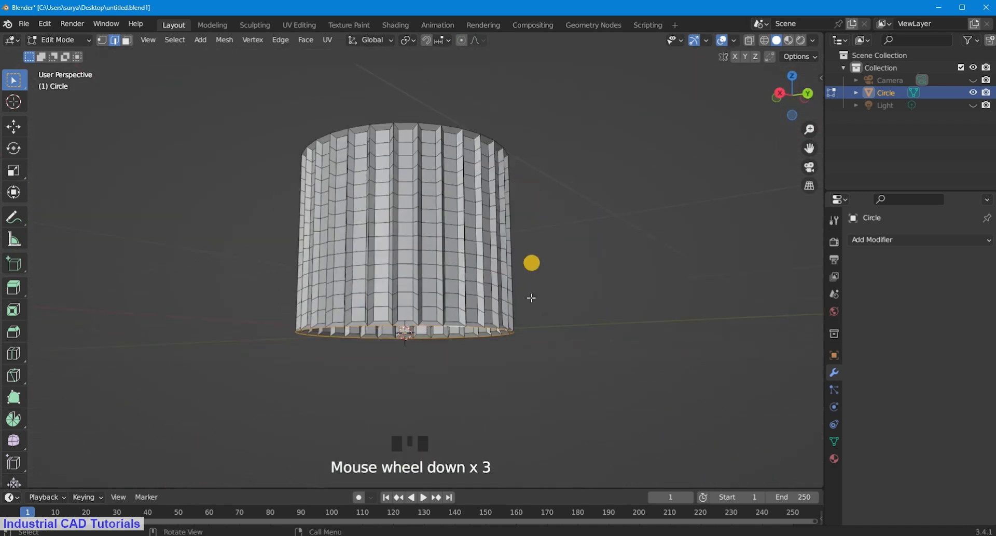
mouse_move(532, 265)
middle_mouse_down()
mouse_move(534, 249)
mouse_move(529, 276)
middle_mouse_up()
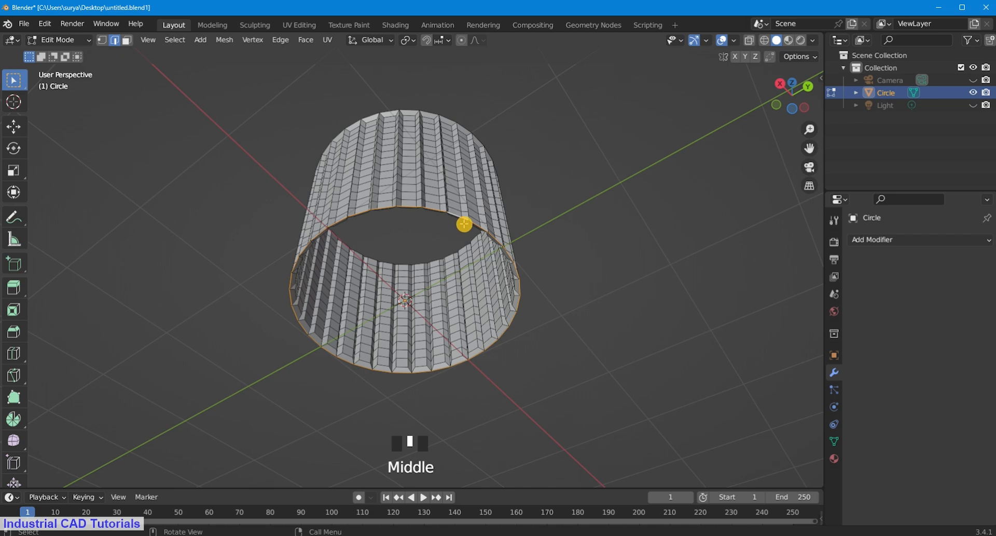
middle_click_drag(465, 224, 493, 269)
middle_click_drag(538, 208, 535, 223)
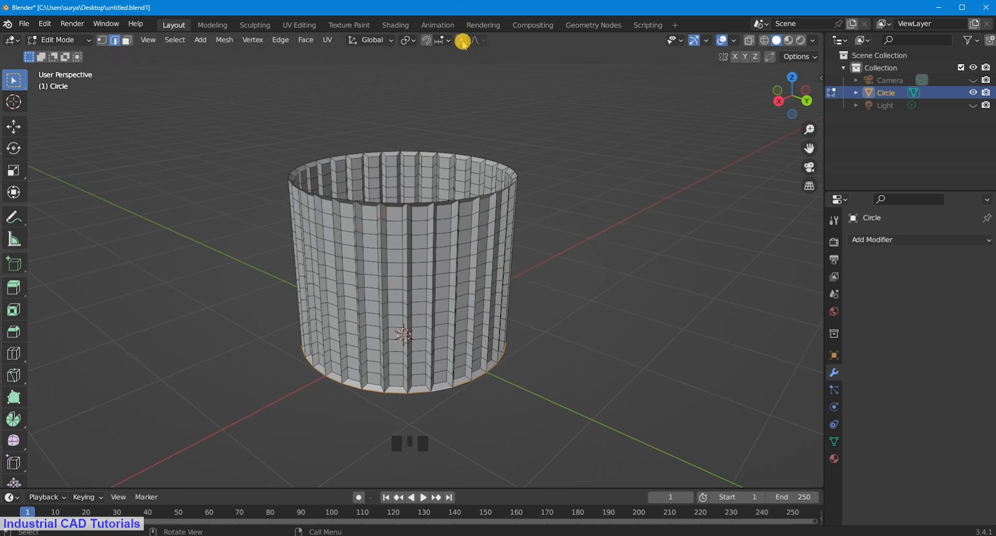
left_click(484, 42)
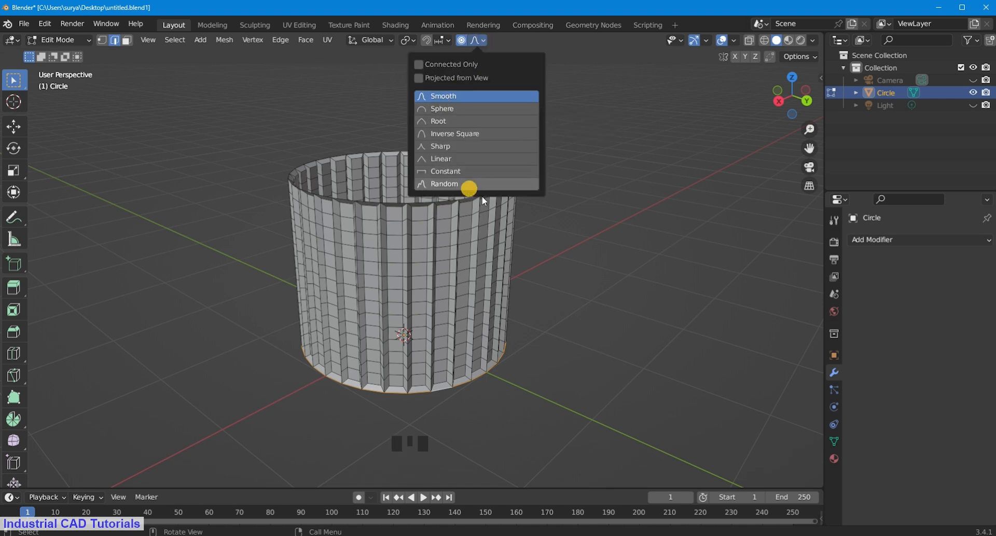
Step: In front view, scale the bottom edge loop to about 0.36 with a proportional size of 1.00, and deselect it
middle_click_drag(596, 234, 588, 215)
key("KP_1")
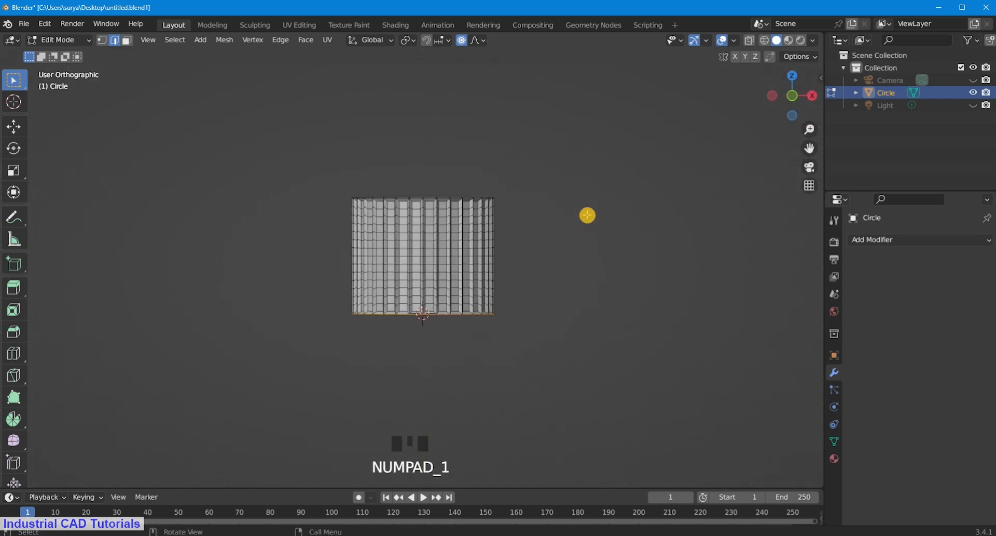
scroll(587, 216, "up", 5)
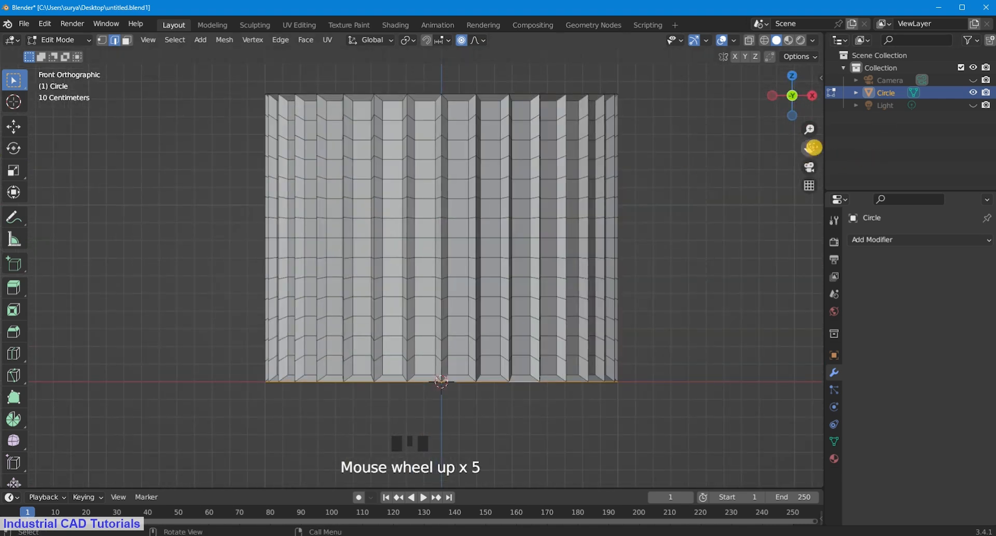
left_click_drag(809, 148, 643, 130)
scroll(603, 345, "up", 2)
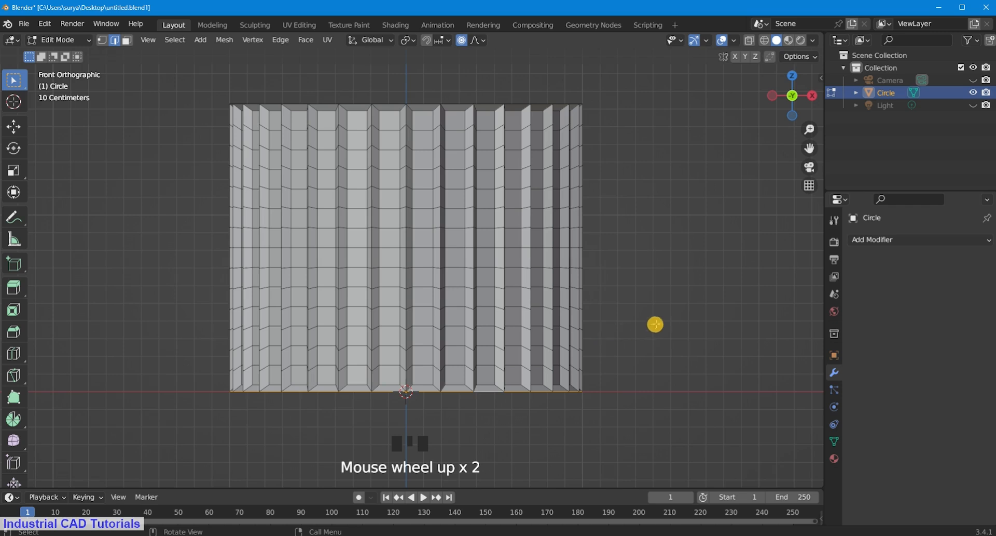
key("s")
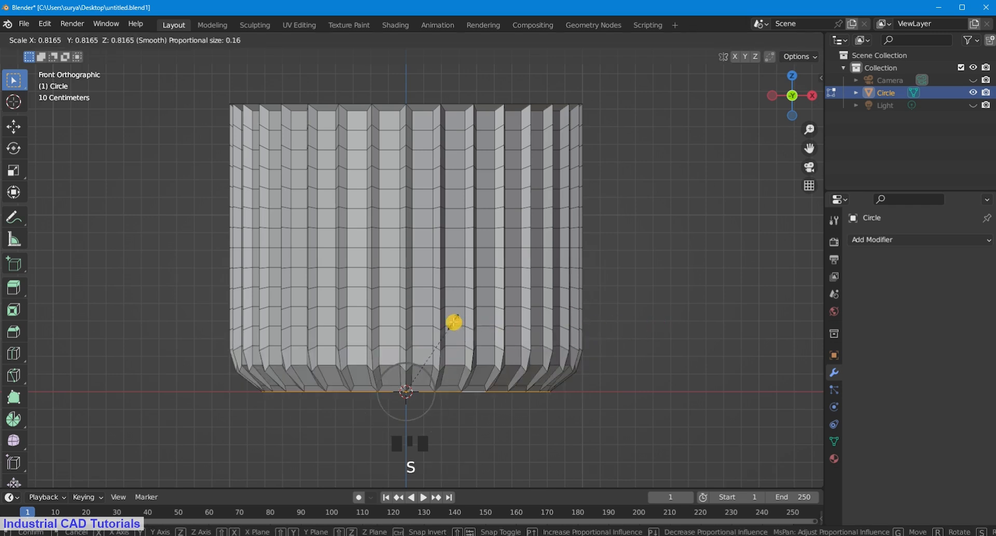
scroll(454, 322, "down", 4)
scroll(455, 321, "down", 12)
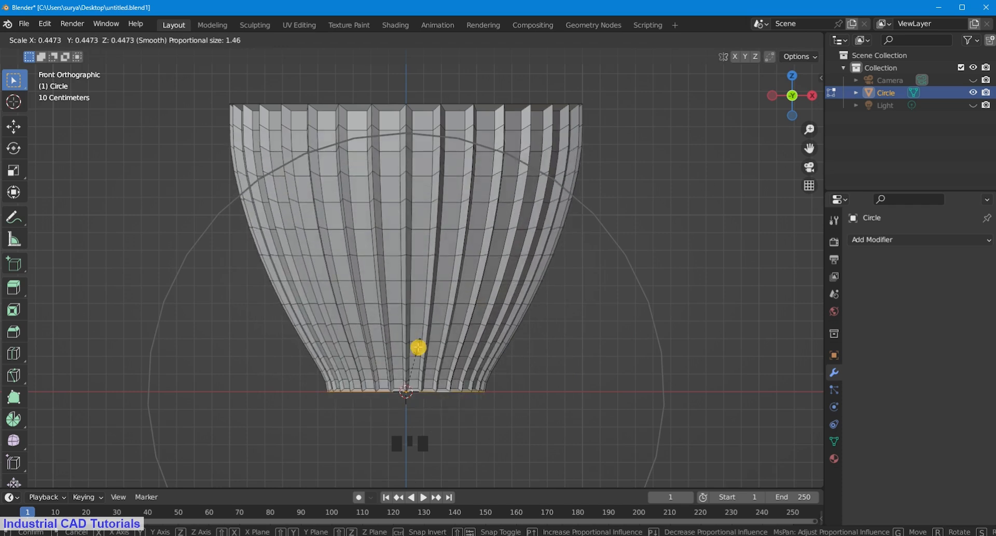
scroll(418, 348, "up", 4)
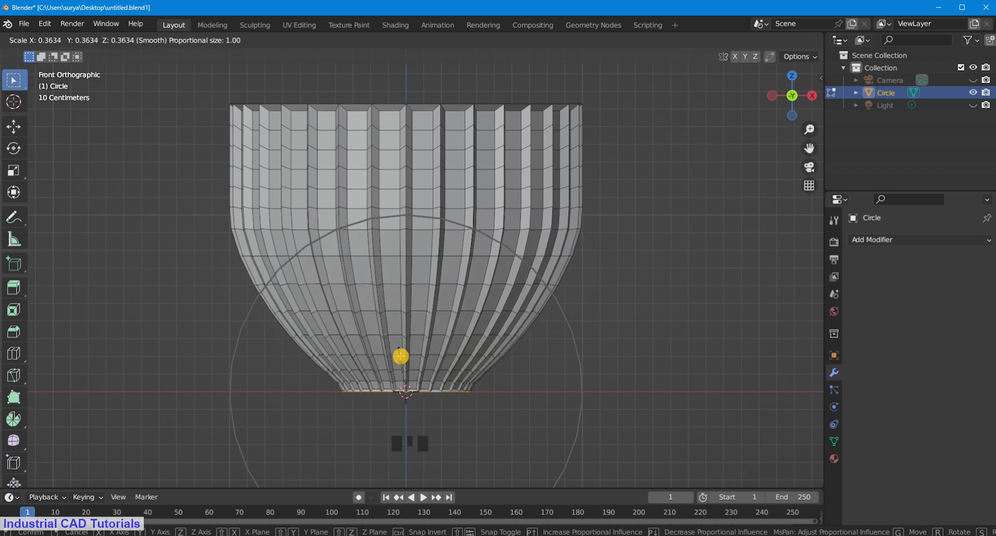
left_click(403, 354)
left_click(720, 153)
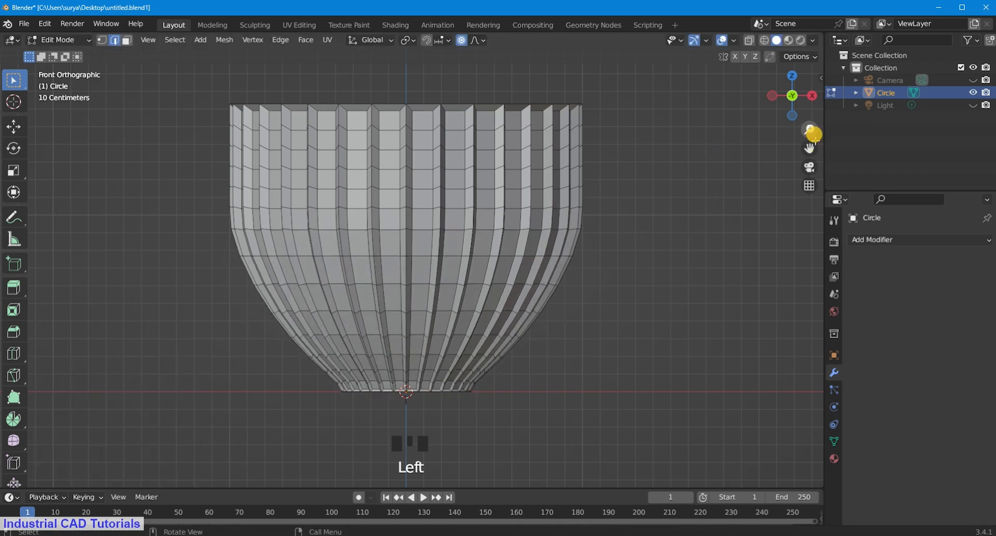
Step: Select the top rim's edge loop and scale it to about 0.46 with a proportional size of 0.32
left_click_drag(809, 148, 815, 191)
left_click(550, 149, "alt+shift")
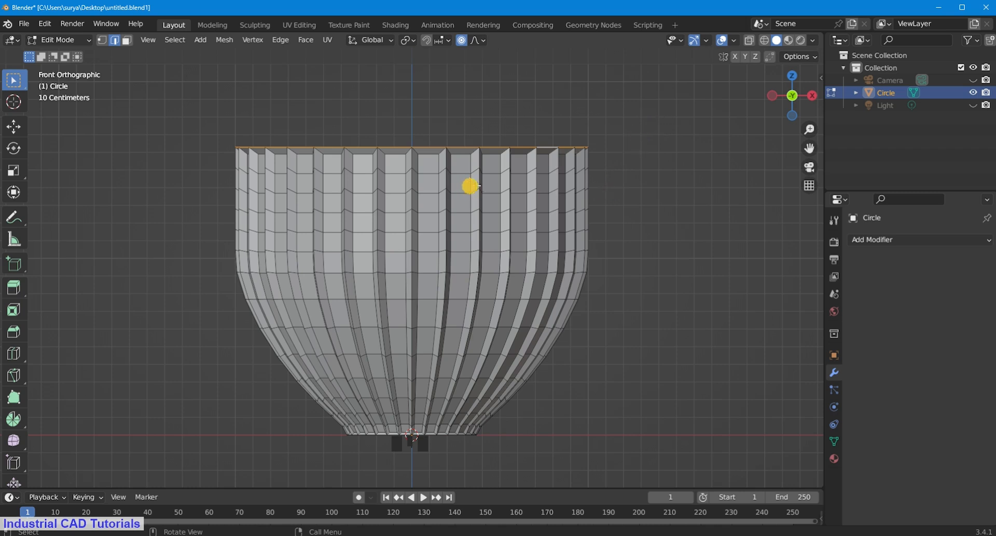
key("s")
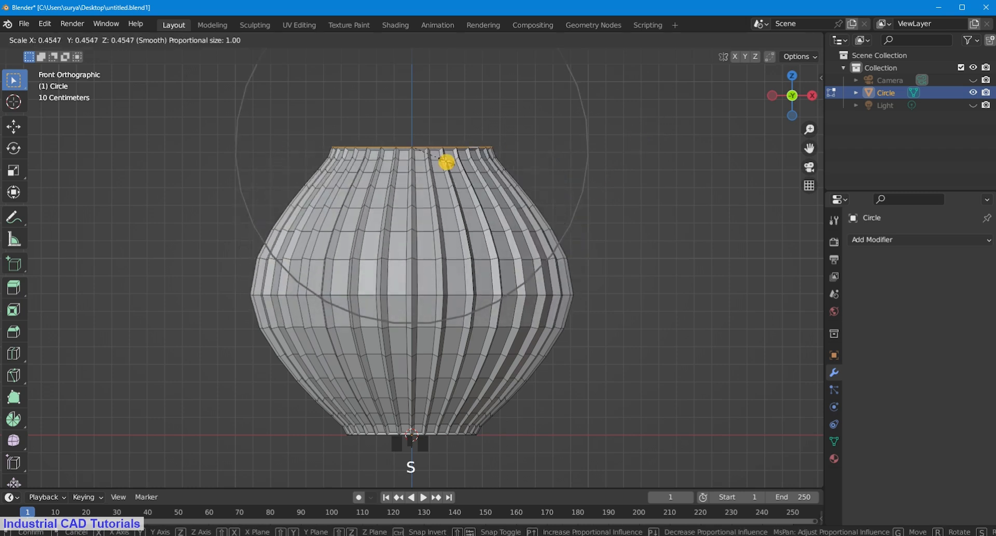
scroll(444, 161, "up", 12)
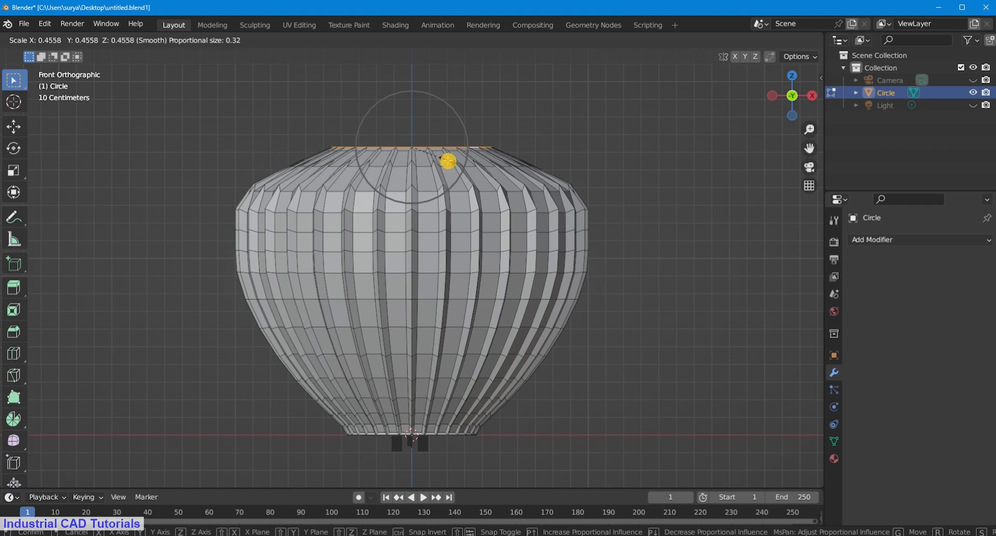
left_click(448, 161)
Step: Return the finished pot shape from Edit Mode to Object Mode
middle_click_drag(587, 126, 546, 181)
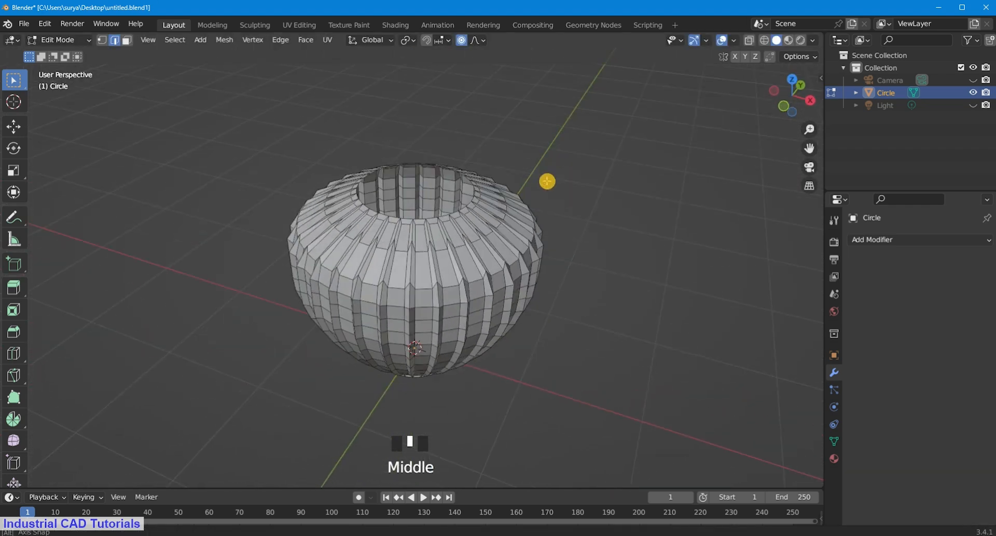
left_click_drag(810, 150, 814, 134)
middle_click_drag(814, 134, 592, 222)
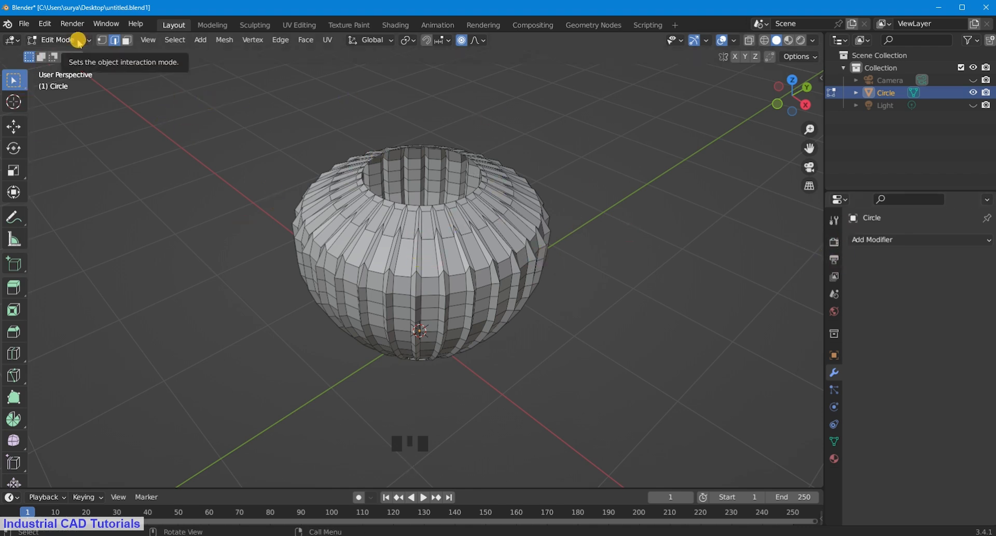
left_click(78, 40)
left_click(77, 39)
left_click(78, 40)
left_click(77, 53)
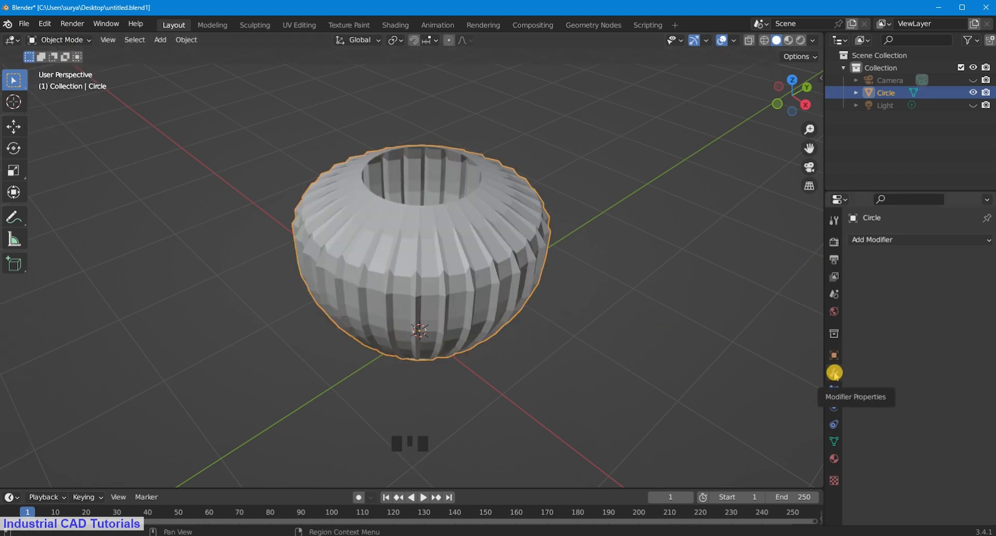
Step: Add a Simple Deform modifier to the pot and set its deformation mode to Twist
left_click(885, 240)
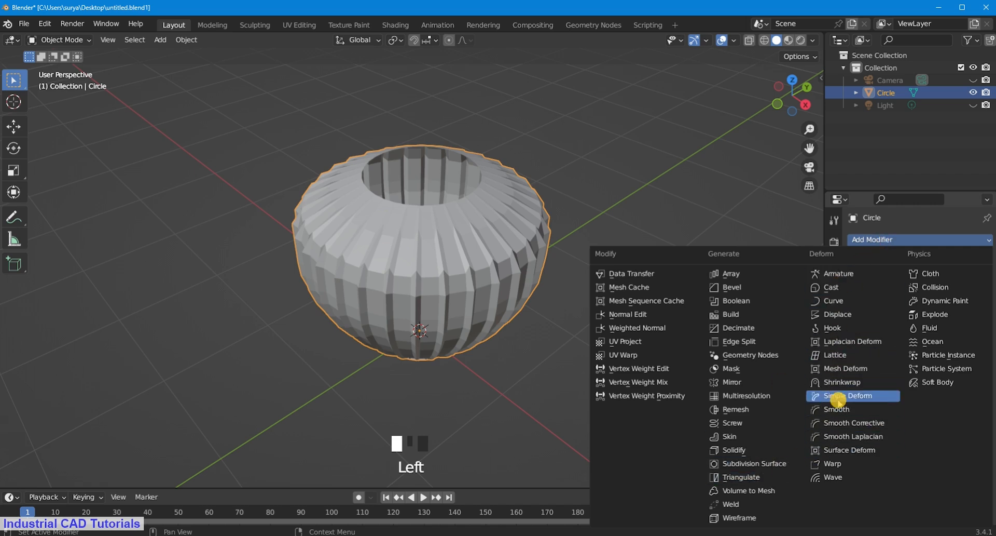
left_click(838, 397)
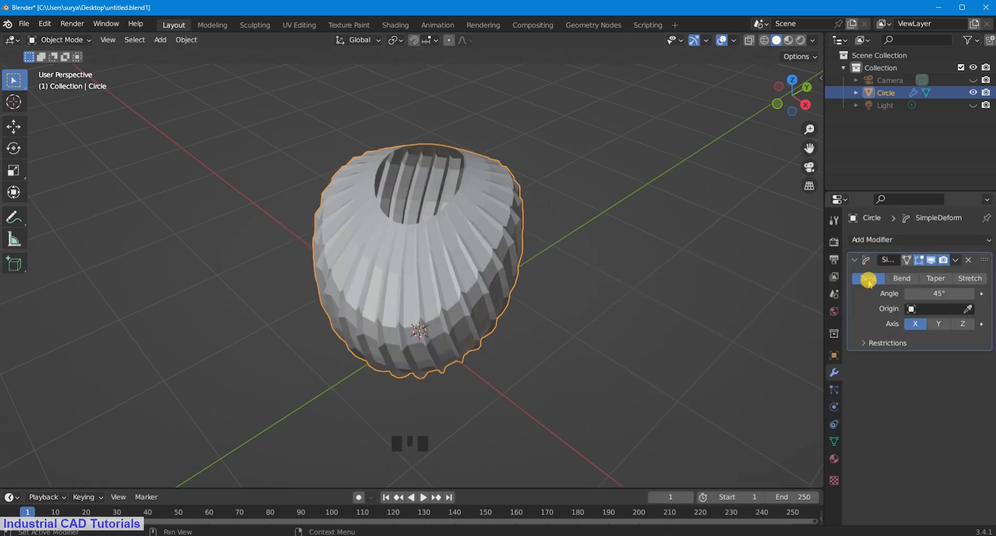
left_click(902, 278)
left_click(936, 278)
left_click(970, 278)
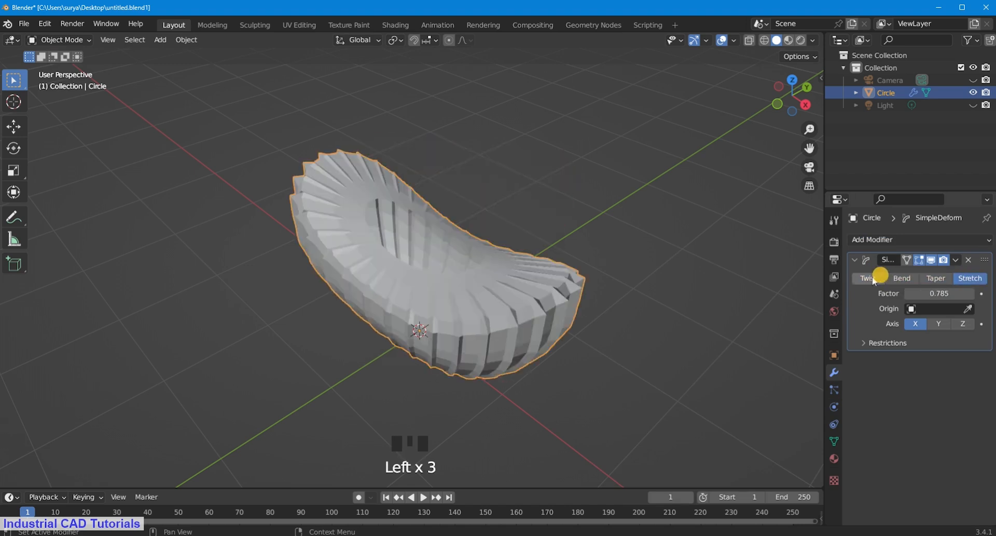
left_click(874, 279)
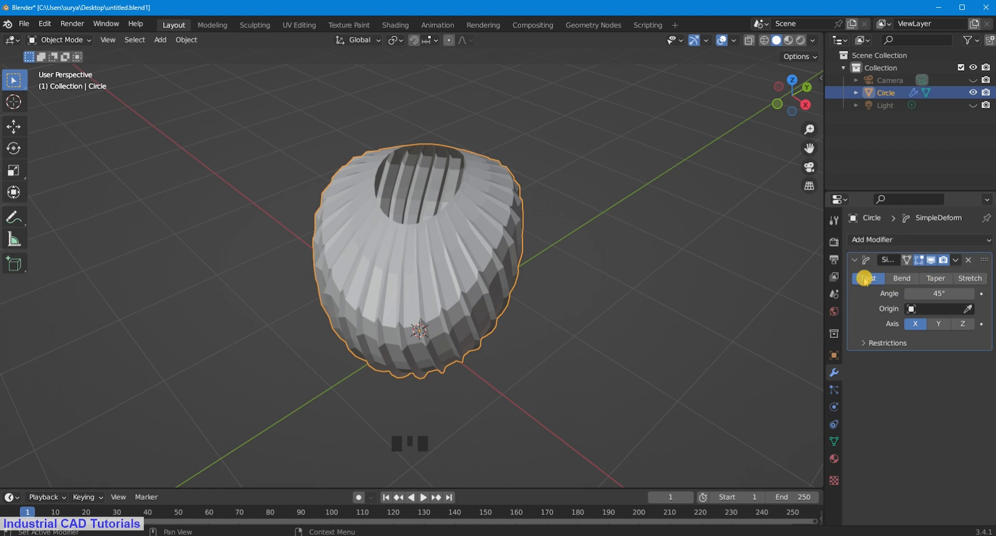
Step: Set the twist angle to 80° and the deform axis to Z
scroll(636, 313, "down", 2)
middle_click_drag(636, 314, 725, 284)
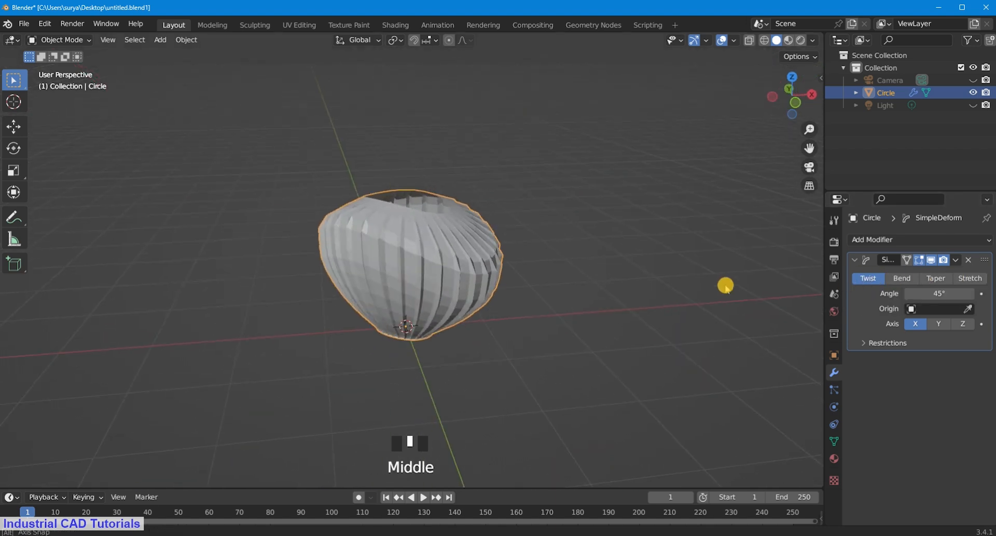
left_click(934, 293)
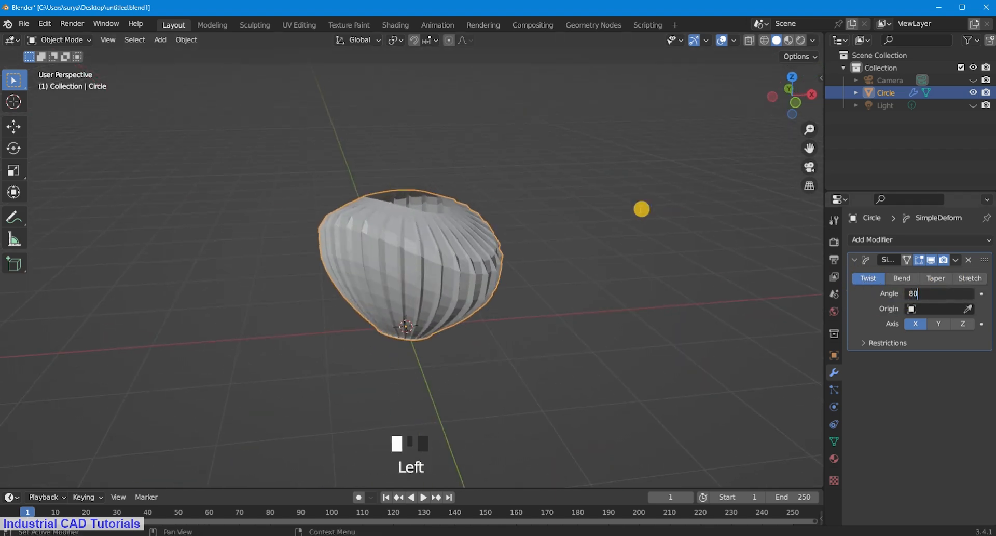
left_click(963, 323)
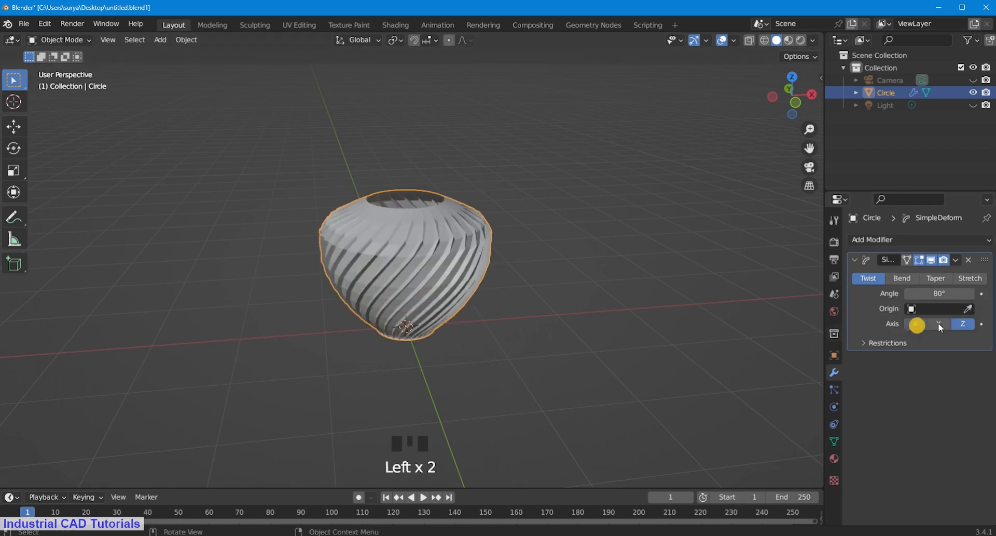
scroll(470, 181, "up", 2)
middle_click_drag(470, 182, 528, 236)
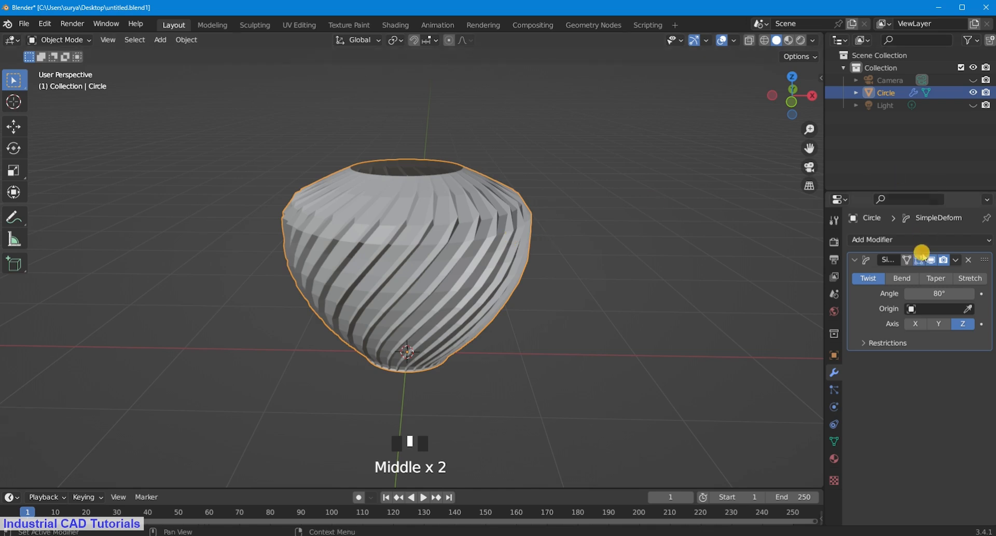
Step: Apply the Simple Deform modifier permanently to the twisted pot
left_click(956, 263)
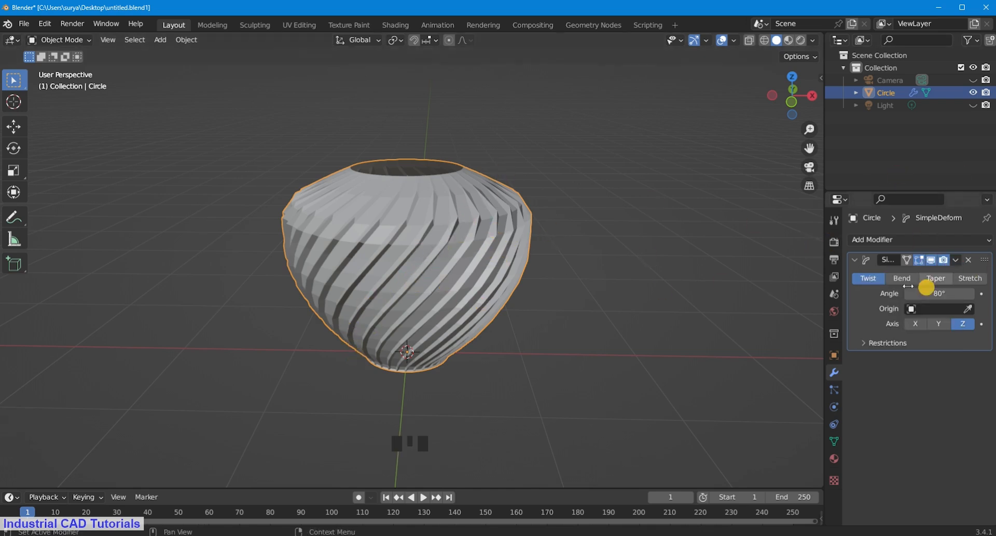
left_click(956, 260)
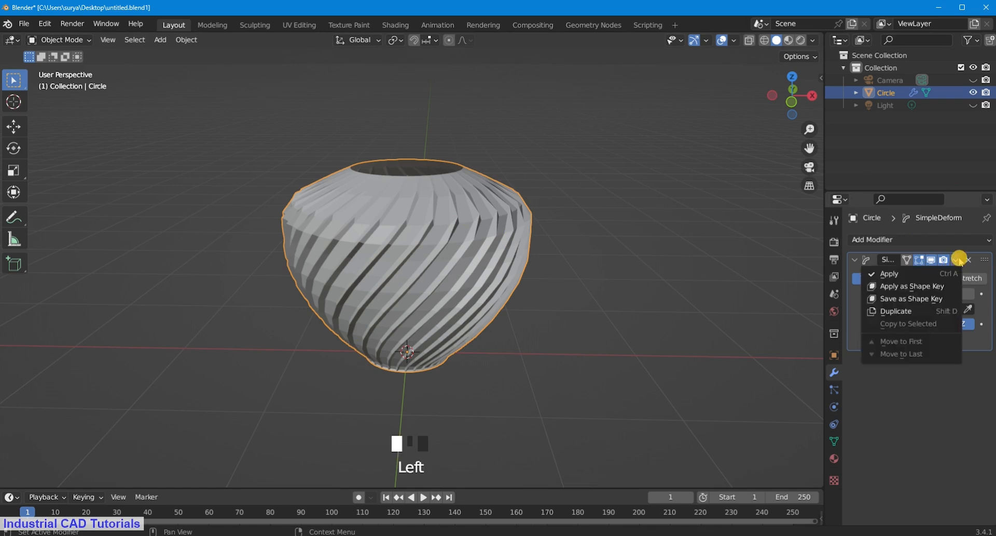
left_click(925, 273)
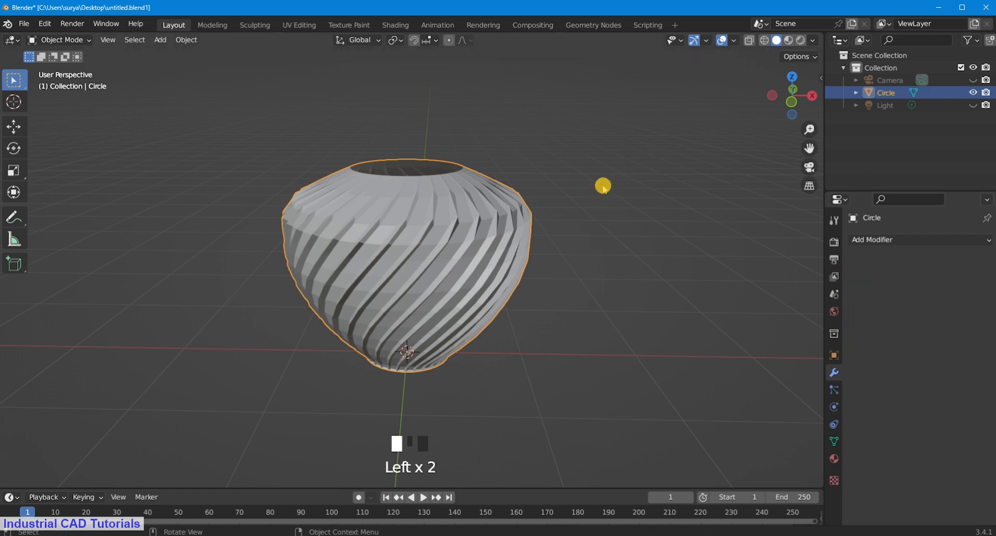
left_click(603, 185)
scroll(468, 222, "up", 3)
scroll(467, 222, "down", 3)
middle_click_drag(472, 216, 476, 220)
left_click(313, 171)
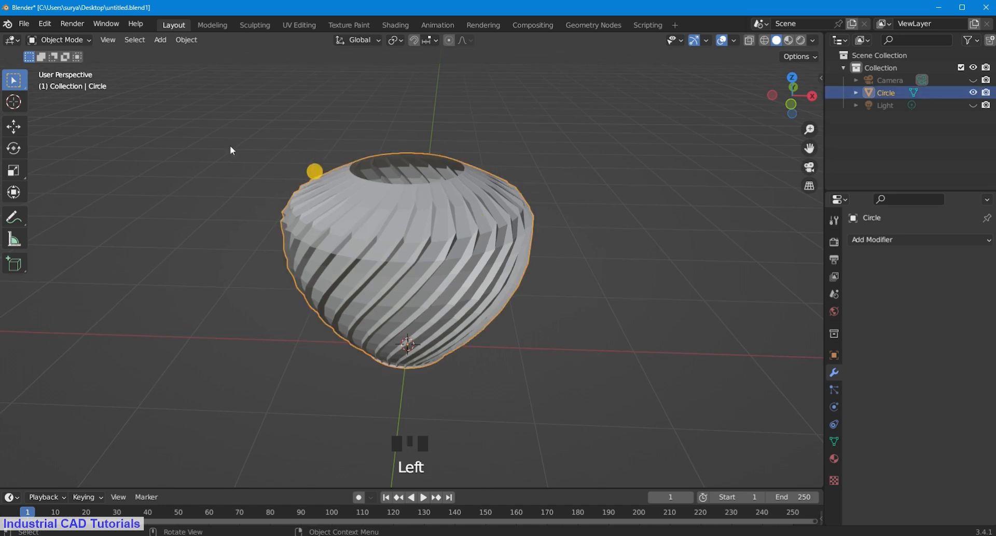
Step: Switch the pot to Edit Mode and select the edge loop around its top opening
left_click(71, 42)
left_click(75, 68)
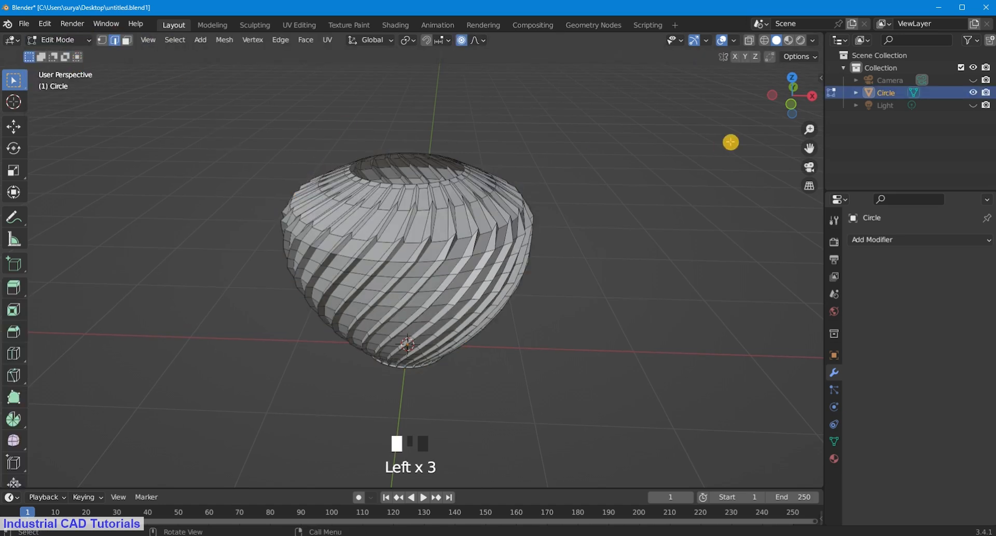
left_click(789, 123)
left_click_drag(811, 149, 817, 175)
scroll(471, 205, "up", 2)
middle_click_drag(472, 204, 495, 234)
left_click(488, 217, "alt+shift")
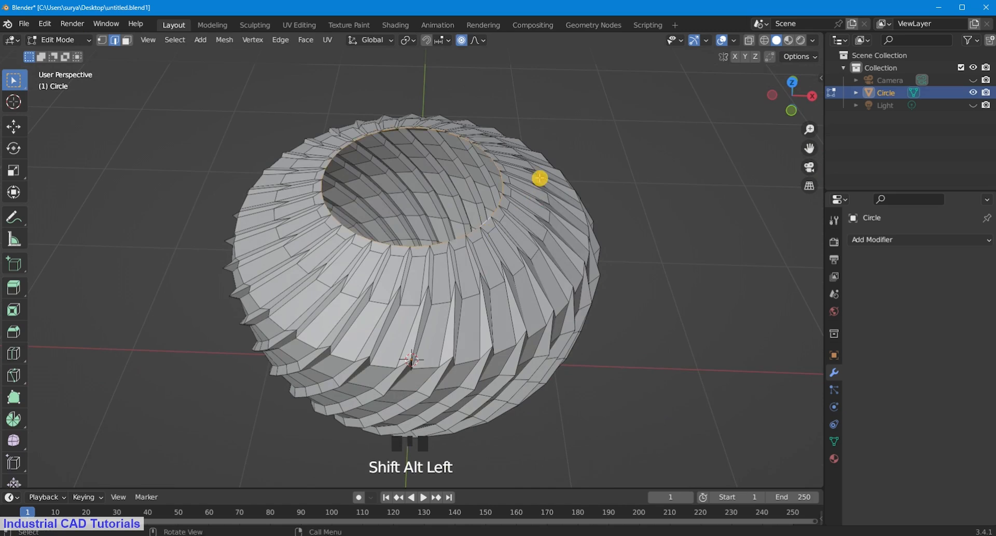
Step: Extrude the opening's edge loop inward, scaling it to about 0.873 to make a flat ring
key("e")
key("s")
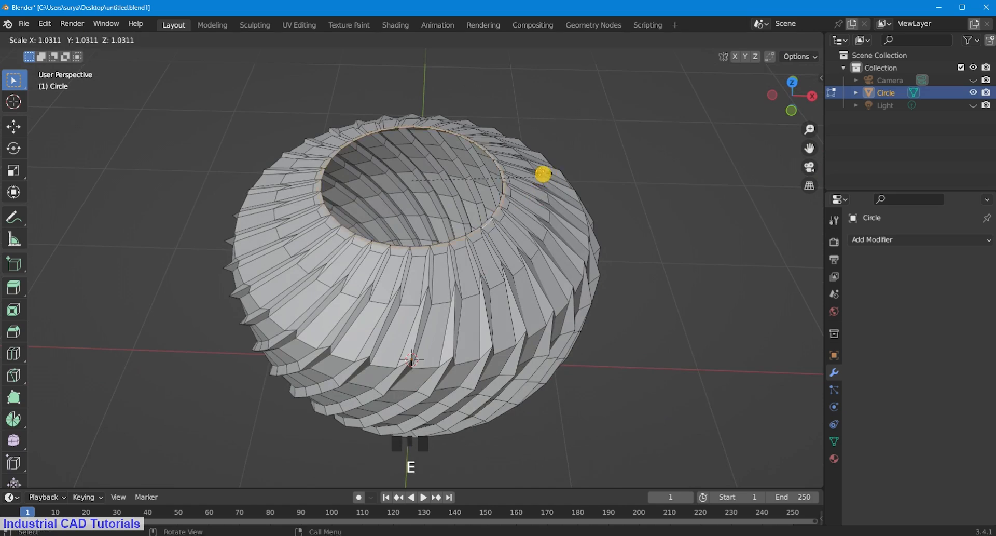
left_click(530, 169)
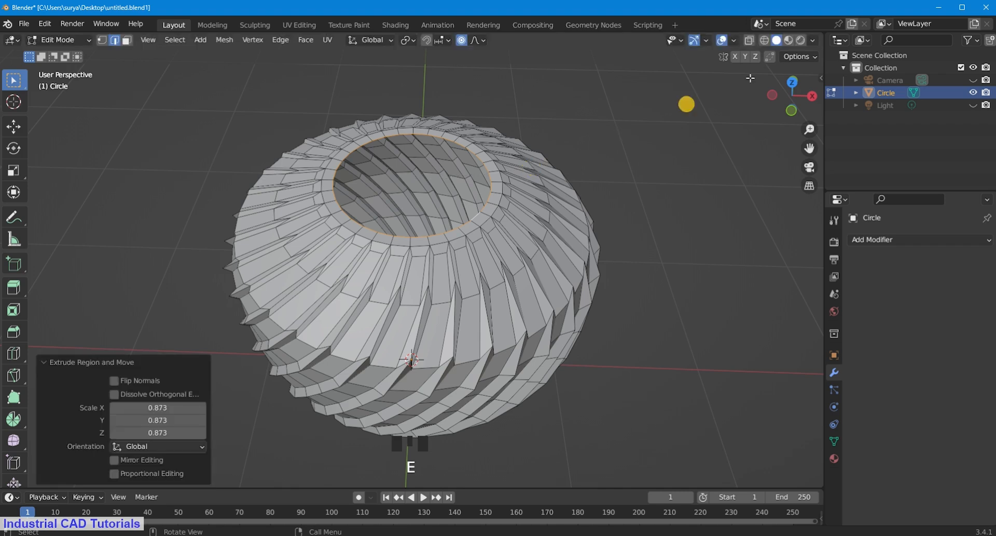
Step: Extrude the ring's inner edge loop upward about 0.268 m along Z to form the neck, and deselect it
left_click_drag(802, 149, 813, 173)
scroll(436, 166, "up", 2)
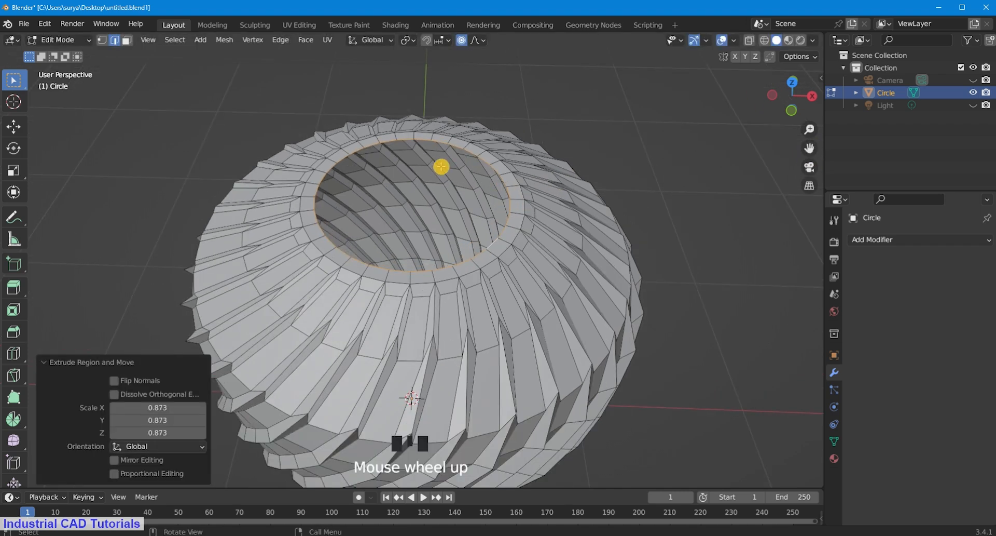
key("e")
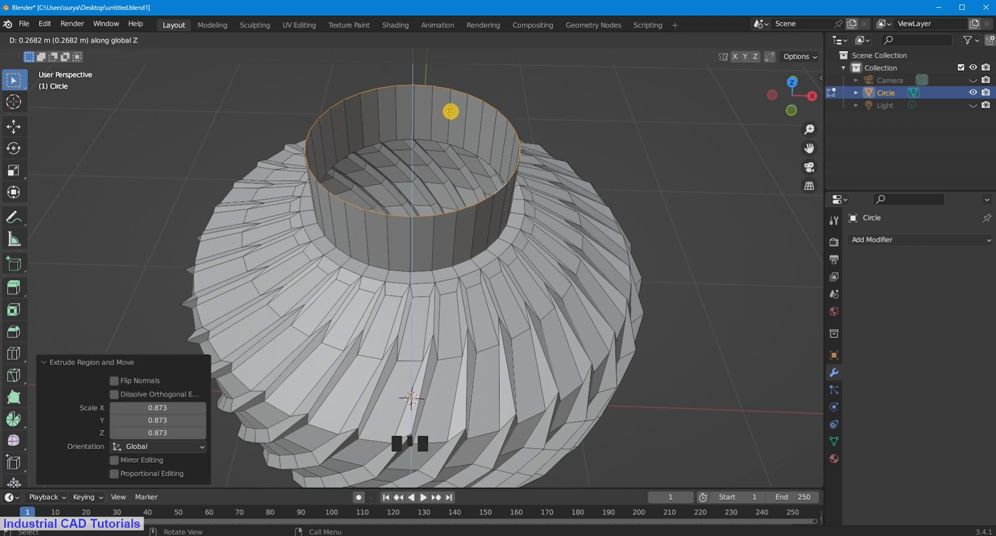
left_click(451, 112)
middle_click_drag(630, 172, 670, 130)
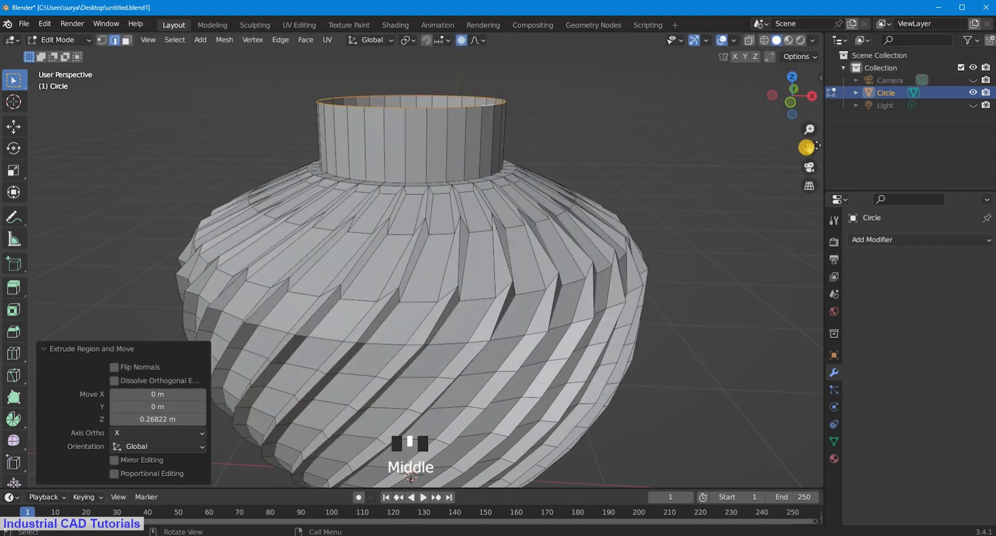
left_click_drag(823, 157, 787, 140)
Step: Add centred loop cuts to the flat ring at the neck's base and three evenly spaced ones around the neck
middle_click_drag(787, 140, 534, 255)
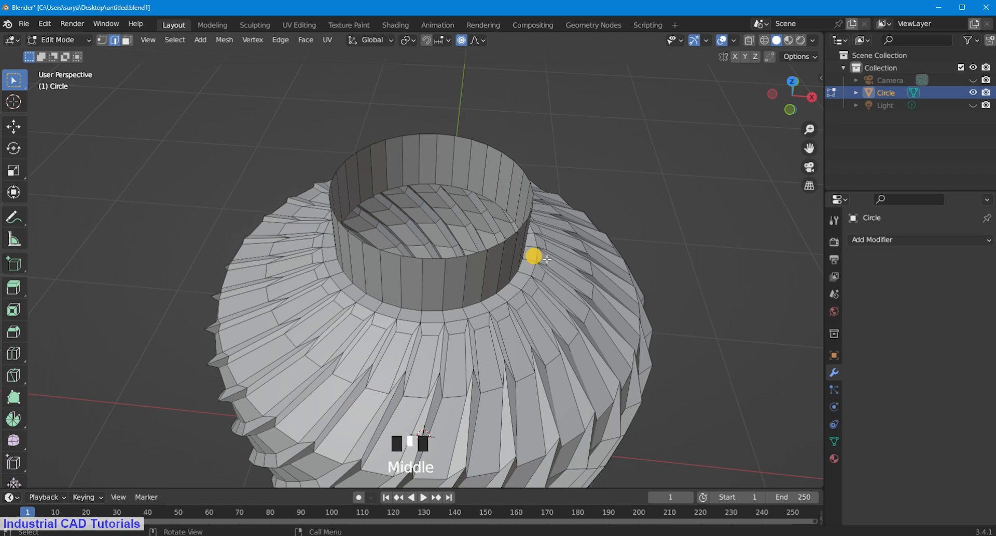
key("ctrl+r")
left_click(525, 276)
right_click(525, 275)
middle_click_drag(727, 131, 662, 174)
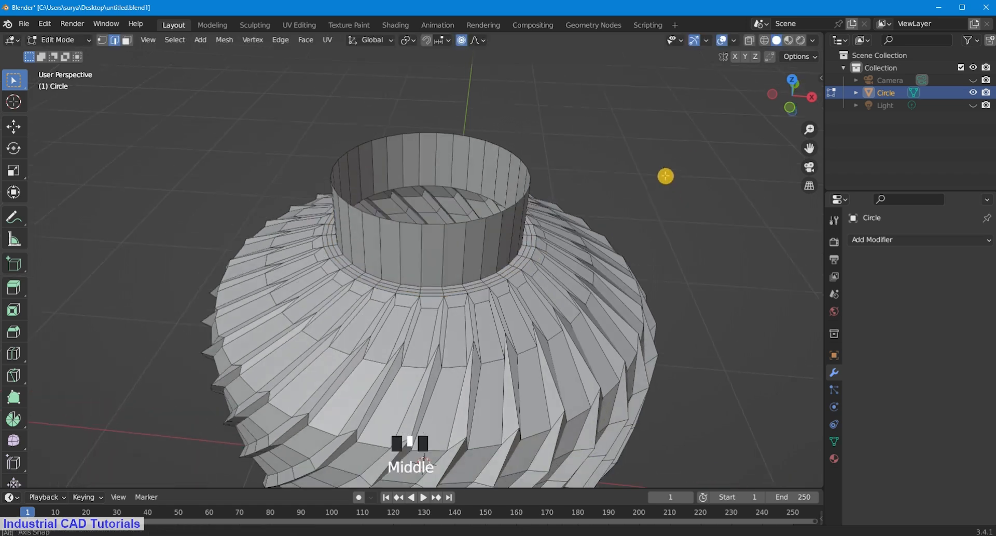
key("ctrl+r")
scroll(446, 252, "up", 2)
left_click(446, 253)
right_click(446, 253)
left_click(592, 163)
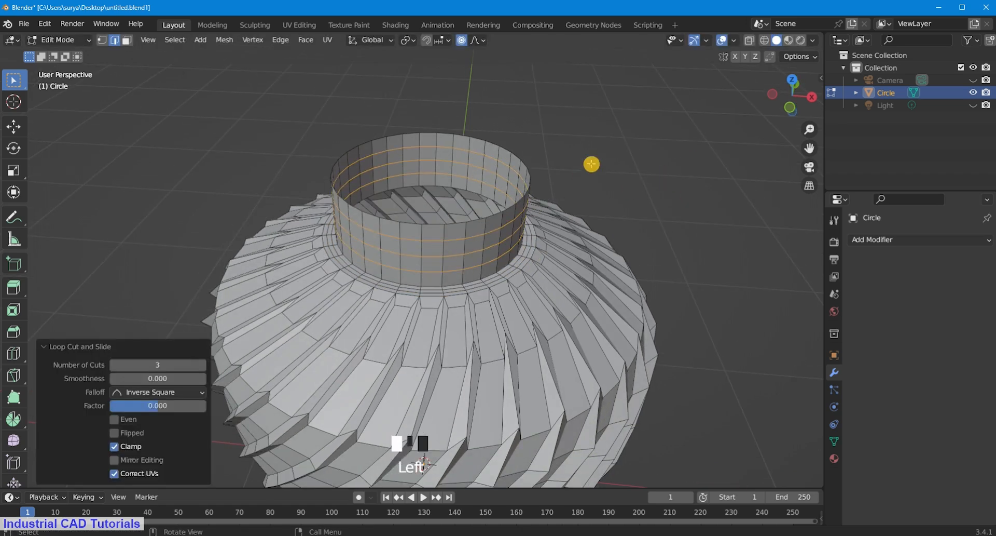
Step: Select the neck's top edge loop and extrude it upward about 0.172 m along Z
middle_click_drag(602, 120, 566, 166)
left_click(521, 228, "alt+shift")
middle_click_drag(565, 200, 561, 185)
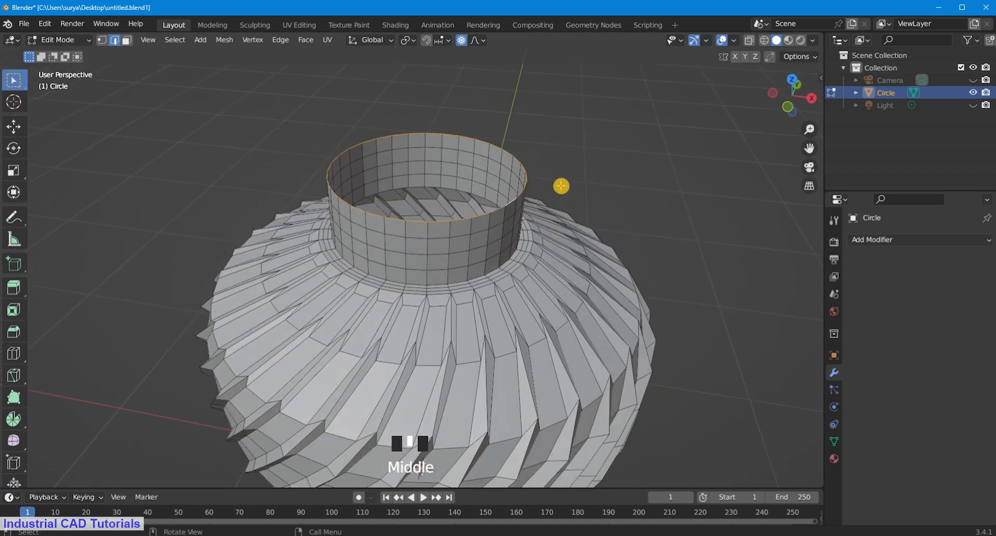
key("e")
key("z")
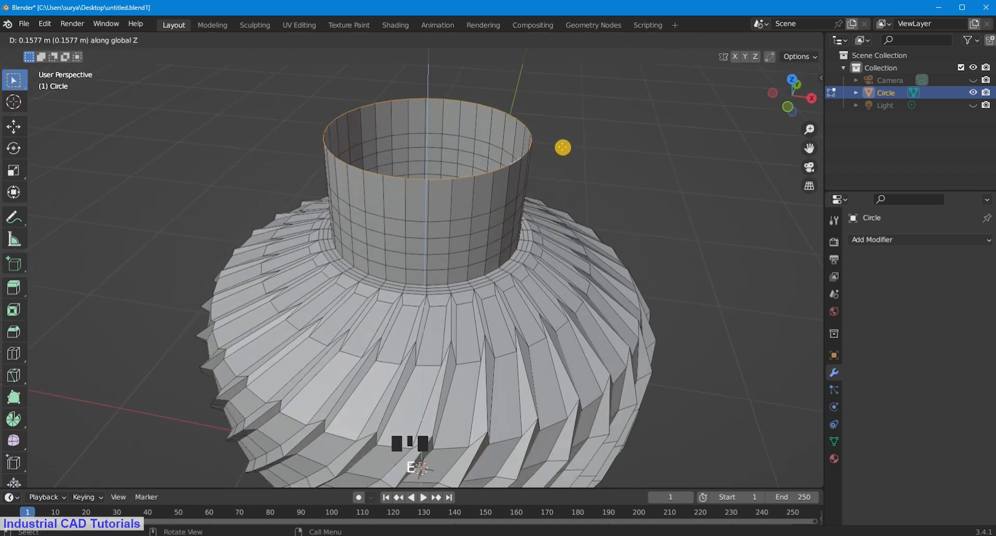
left_click(564, 144)
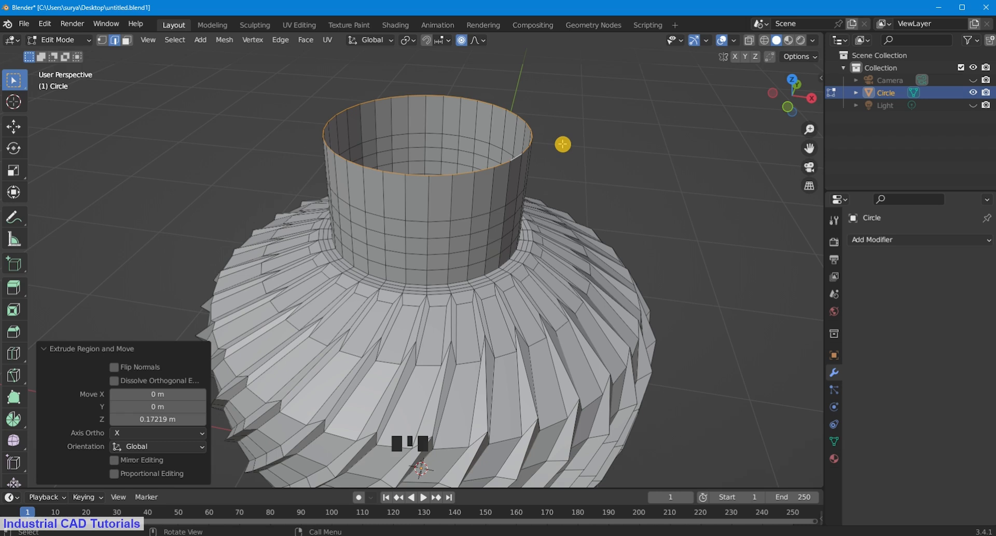
Step: Turn off proportional editing and scale the neck's top edge loop to 1.35 to flare the mouth
key("s")
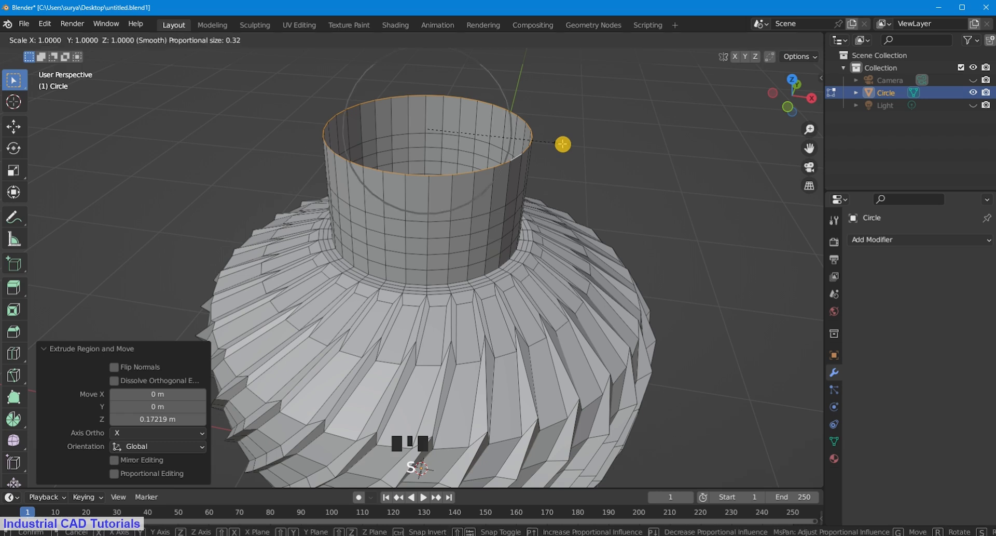
right_click(605, 151)
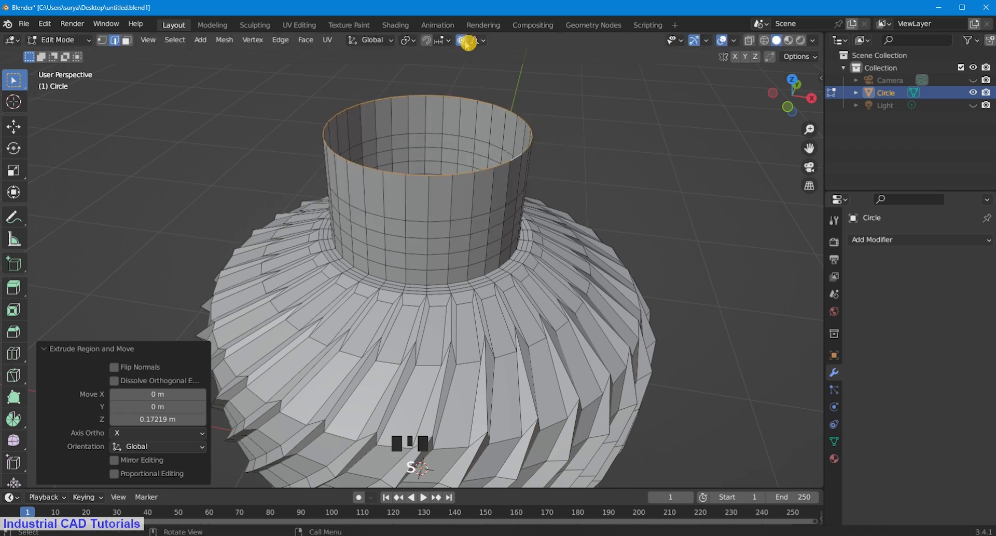
left_click(463, 40)
key("s")
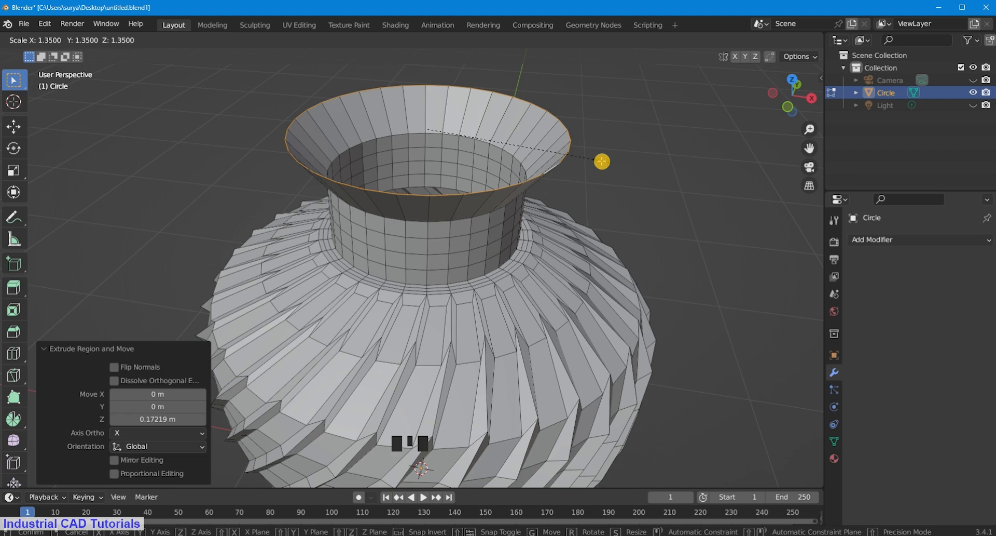
left_click(602, 161)
middle_click_drag(601, 160, 576, 132)
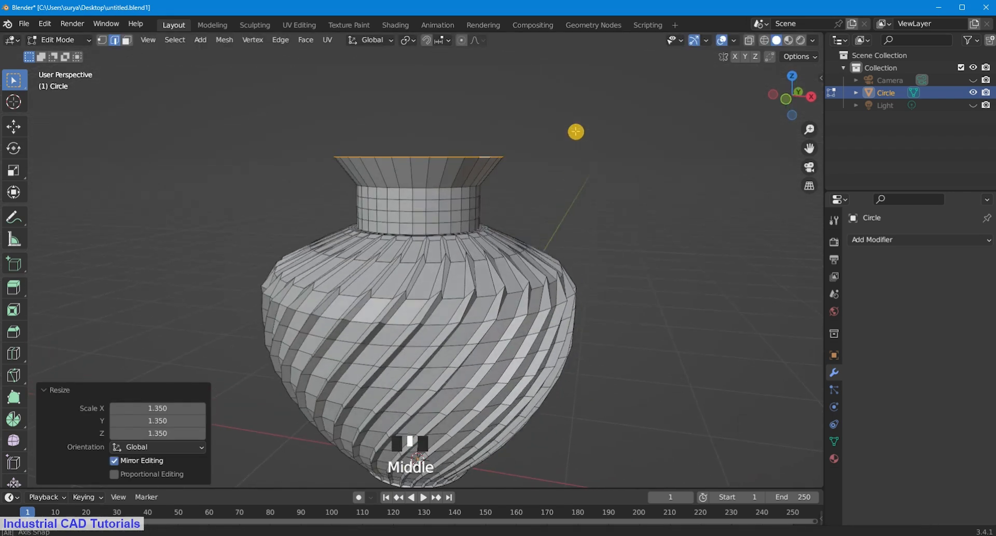
Step: Add three evenly spaced loop cuts around the flared mouth section and deselect them
scroll(567, 127, "up", 2)
left_click_drag(810, 148, 810, 170)
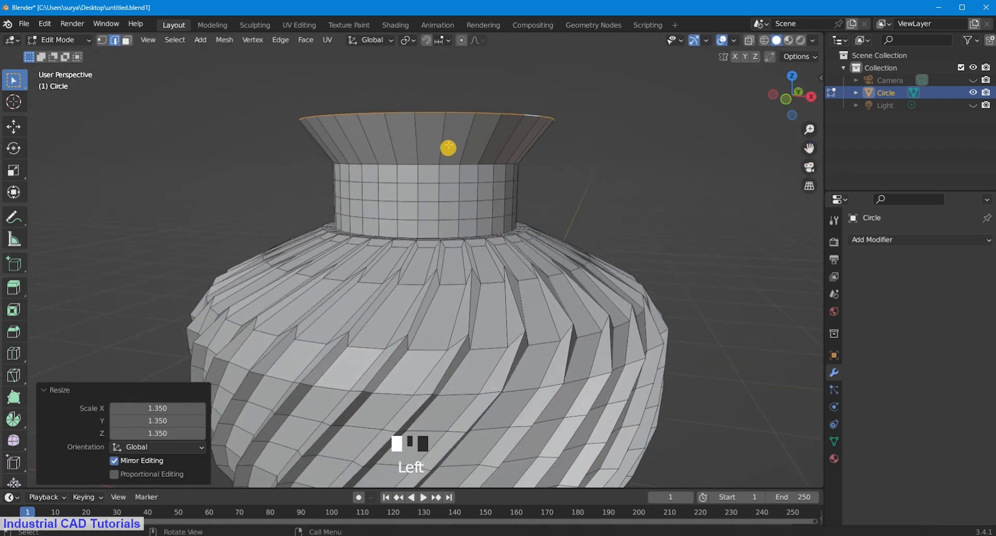
key("ctrl+r")
scroll(465, 142, "up", 2)
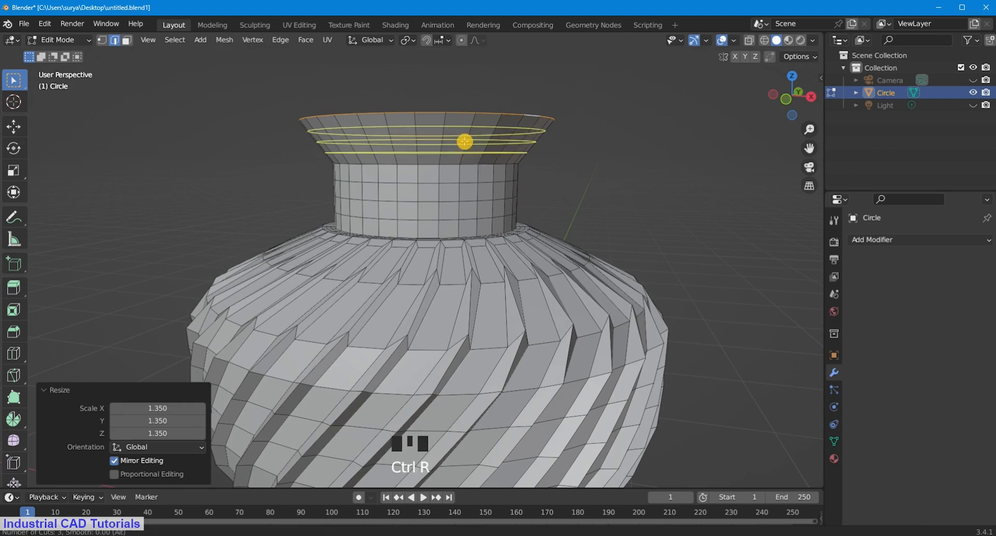
left_click(465, 140)
right_click(587, 118)
left_click(618, 122)
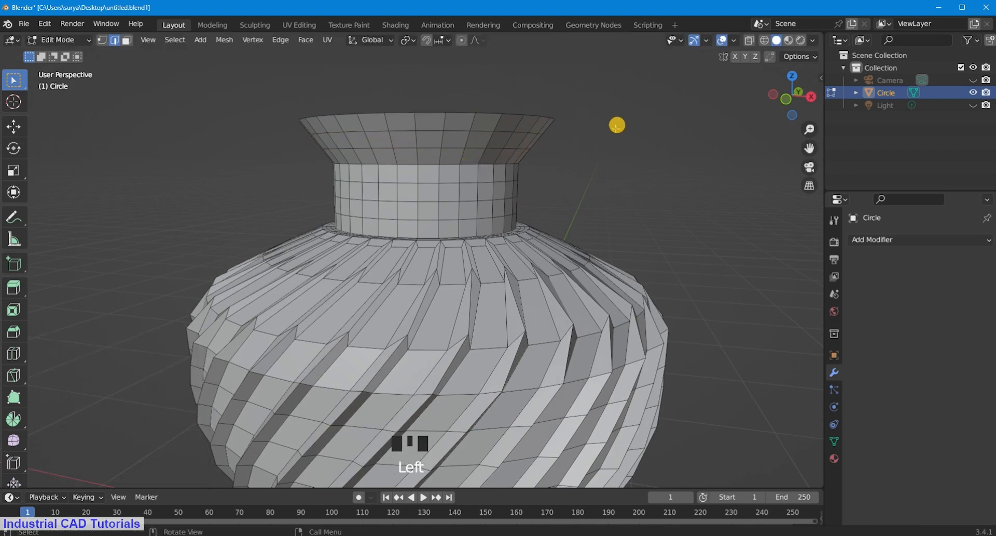
Step: Select the flared mouth's rim loop and extrude it inward, scaled to about 0.874
middle_click_drag(618, 123, 579, 185)
left_click(559, 165, "alt+shift")
key("e")
key("s")
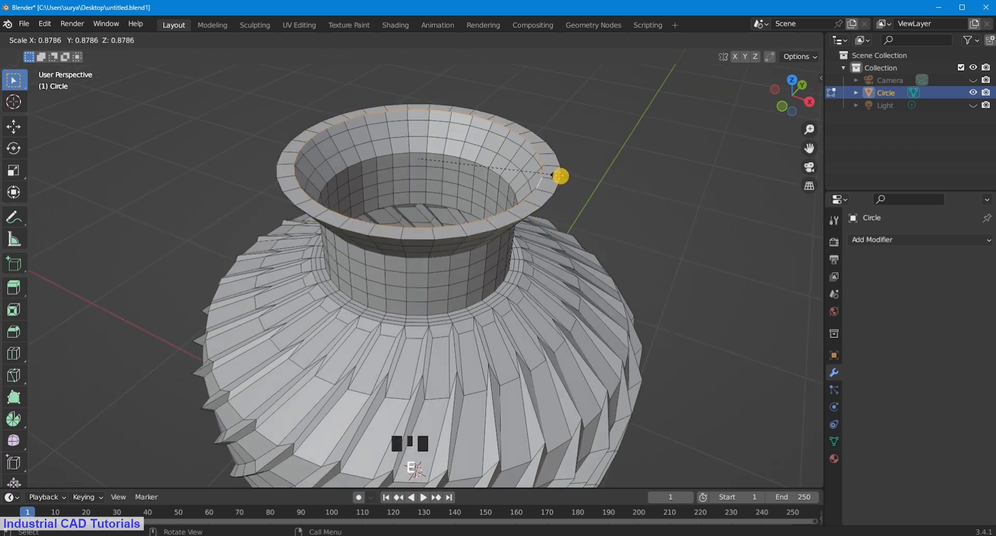
left_click(559, 178)
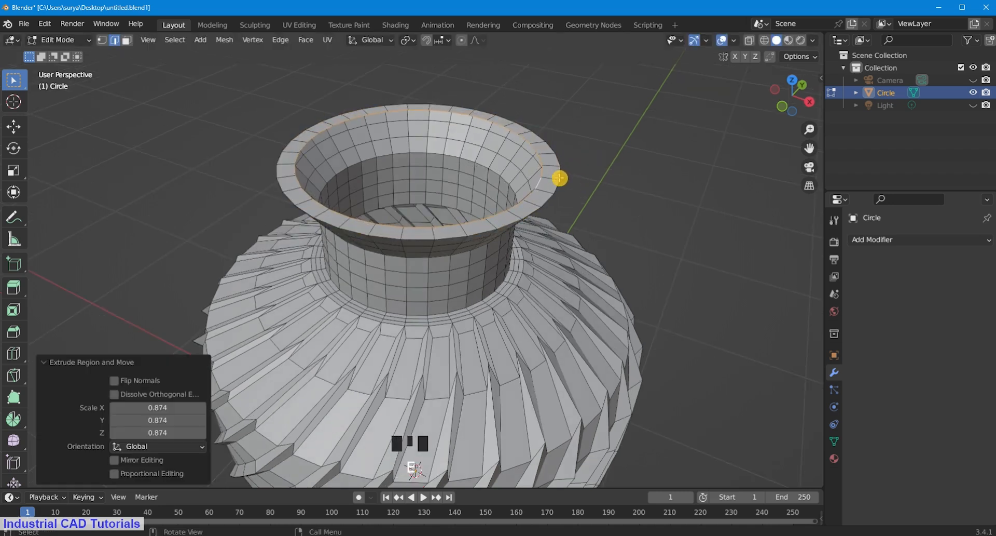
Step: Extrude the rim's inner edge loop down about 0.066 m along Z and scale it to 0.883
key("e")
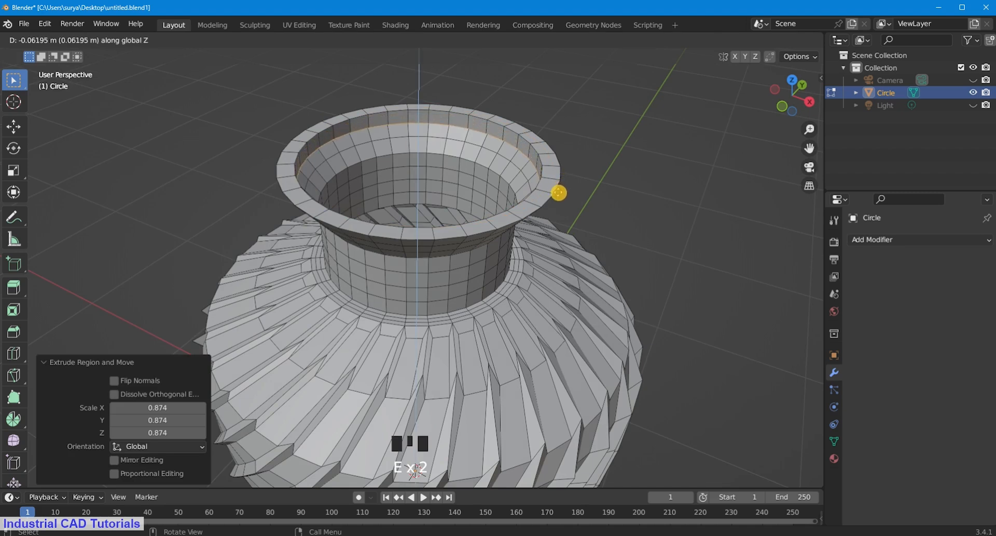
left_click(559, 191)
scroll(586, 137, "up", 2)
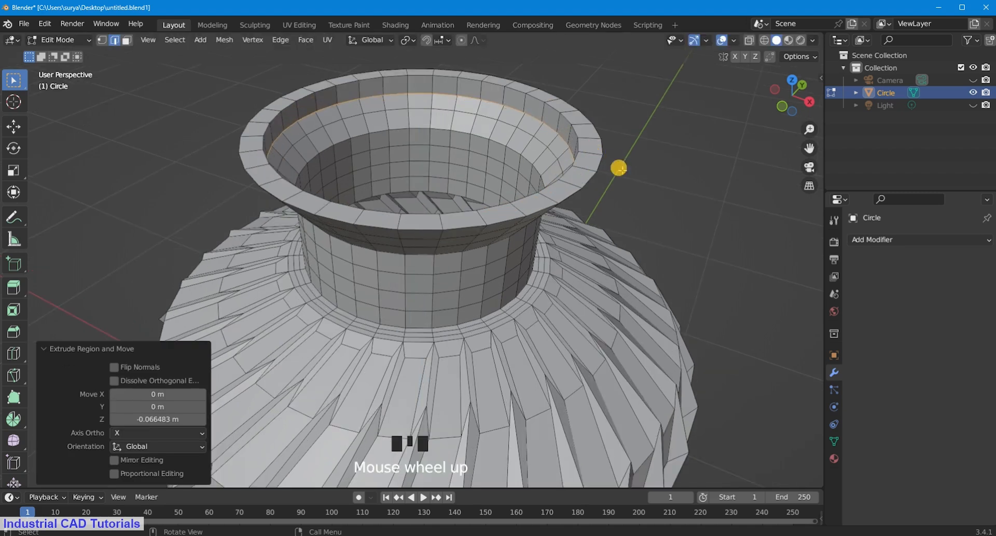
key("s")
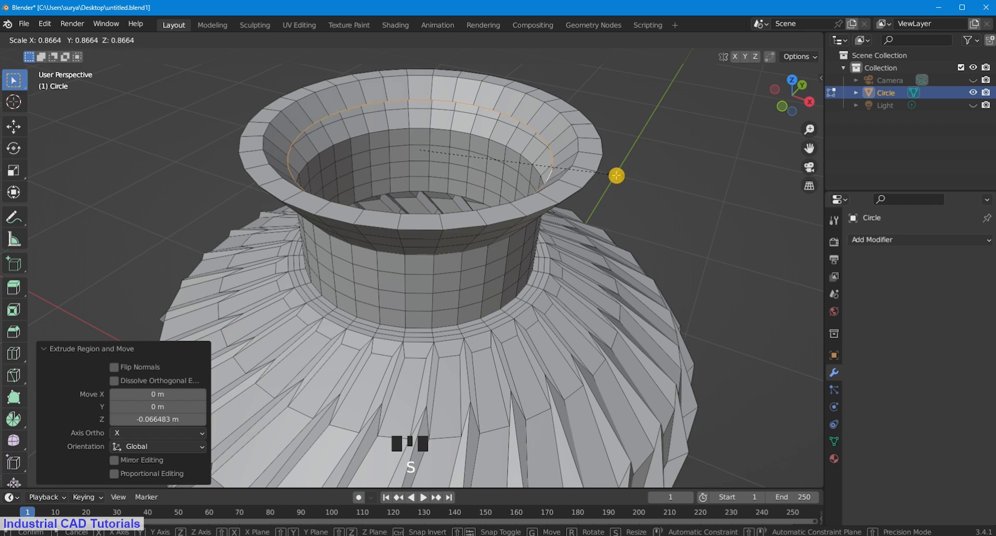
left_click(620, 176)
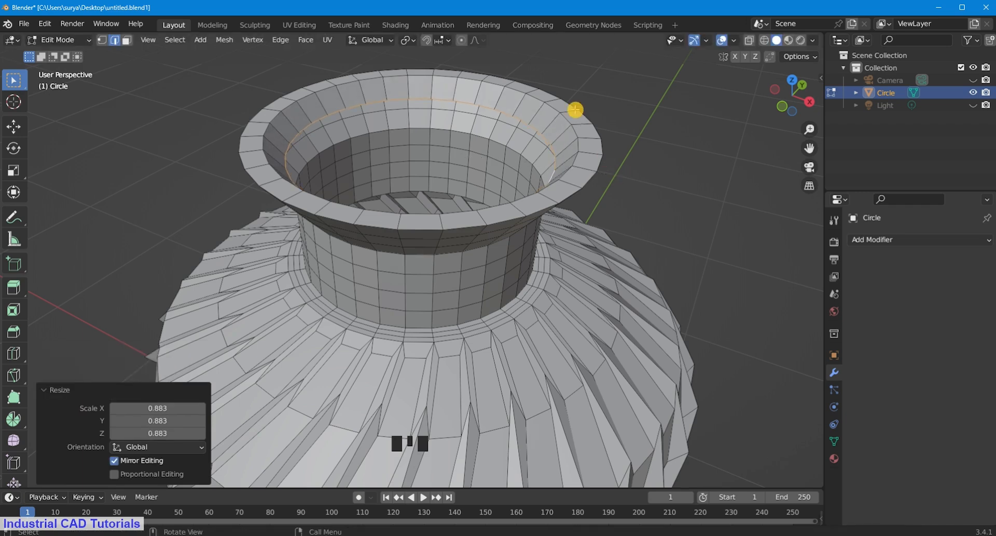
Step: Add two evenly spaced loop cuts around the extruded inner wall just below the rim and deselect them
middle_click_drag(574, 106, 537, 175)
scroll(544, 207, "up", 1)
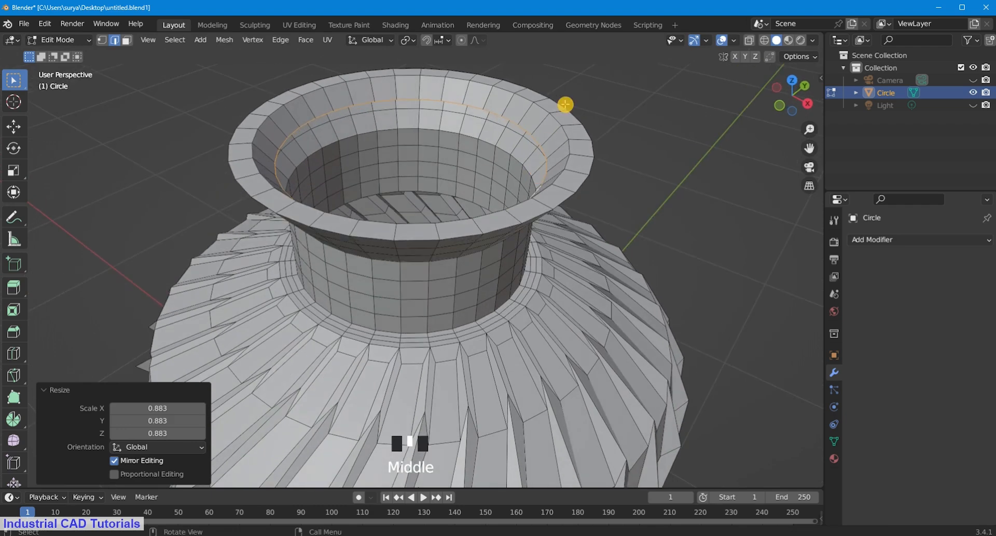
middle_click_drag(565, 104, 567, 113)
left_click_drag(808, 147, 809, 168)
left_click(580, 144)
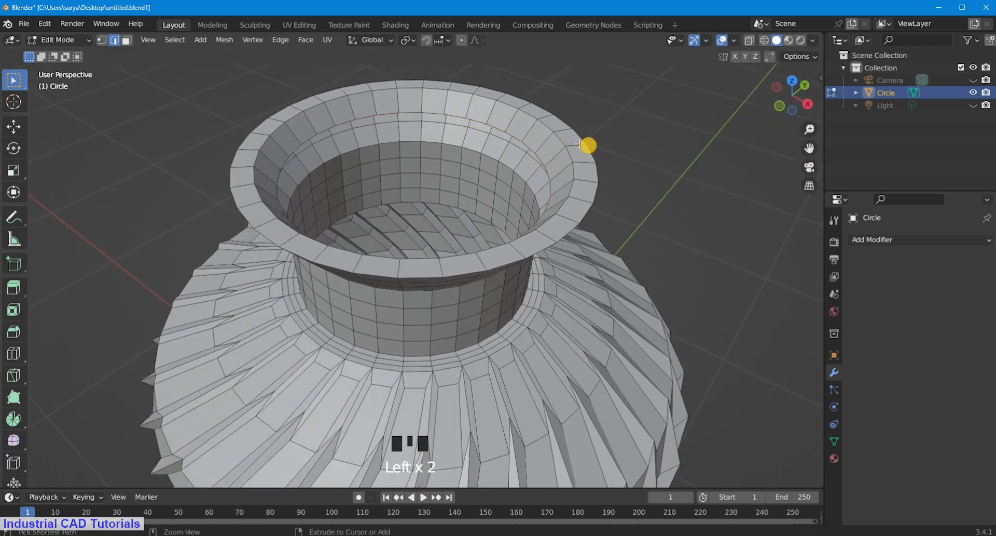
key("ctrl+r")
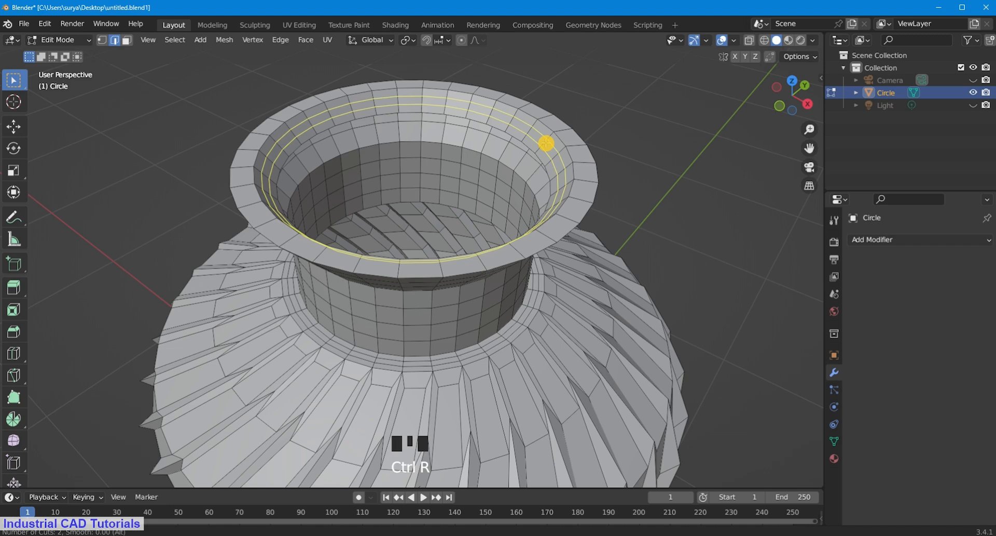
left_click(546, 143)
right_click(665, 96)
left_click(665, 95)
Step: Add evenly spaced loop cuts around the rim's flat top surface and deselect them
key("ctrl+r")
scroll(583, 165, "up", 1)
left_click(582, 166)
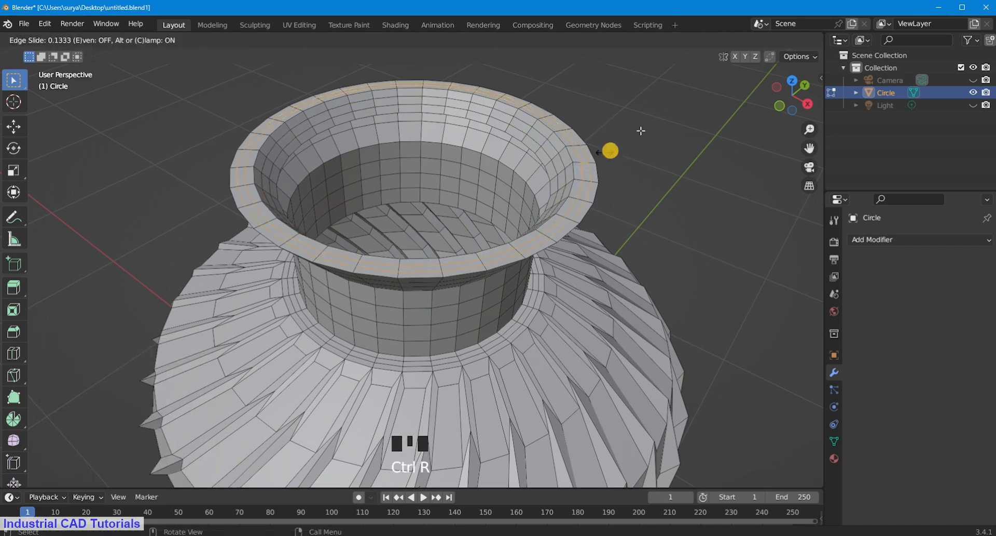
right_click(651, 107)
left_click(651, 104)
middle_click_drag(652, 104, 646, 97)
scroll(596, 184, "up", 1)
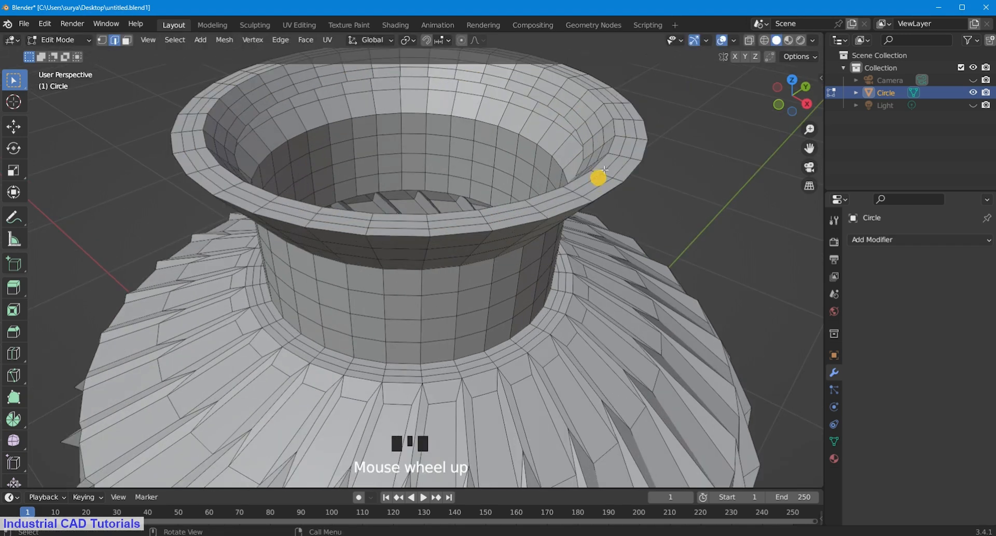
scroll(602, 172, "down", 1)
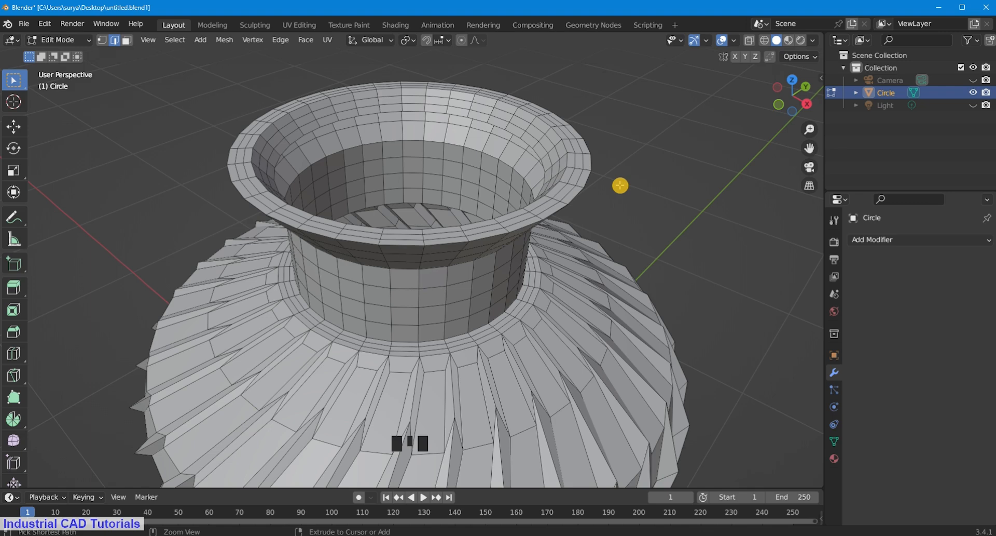
Step: Bevel the rim's outer edge loop with a width of about 0.0158 m and 2 segments
key("ctrl+b")
left_click(582, 192, "alt+shift")
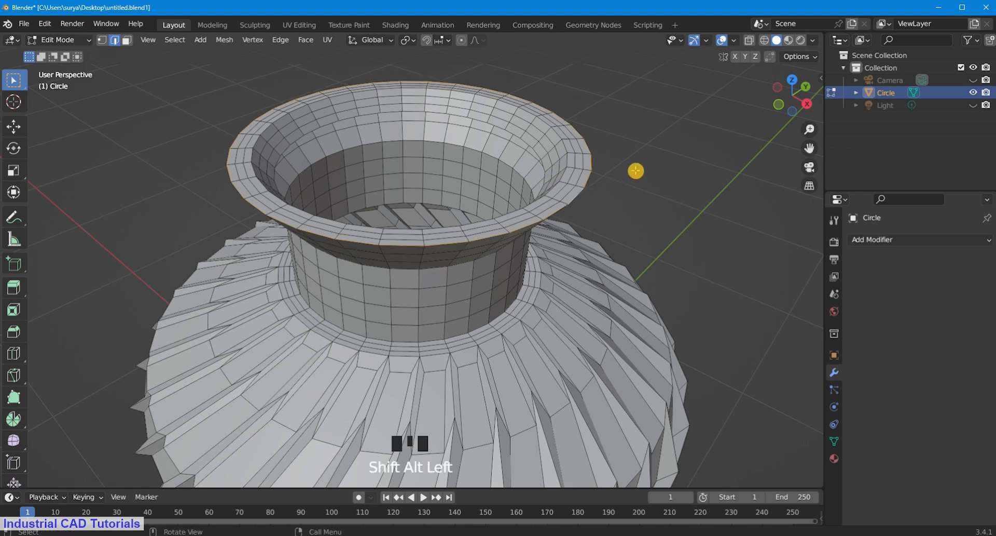
key("ctrl+b")
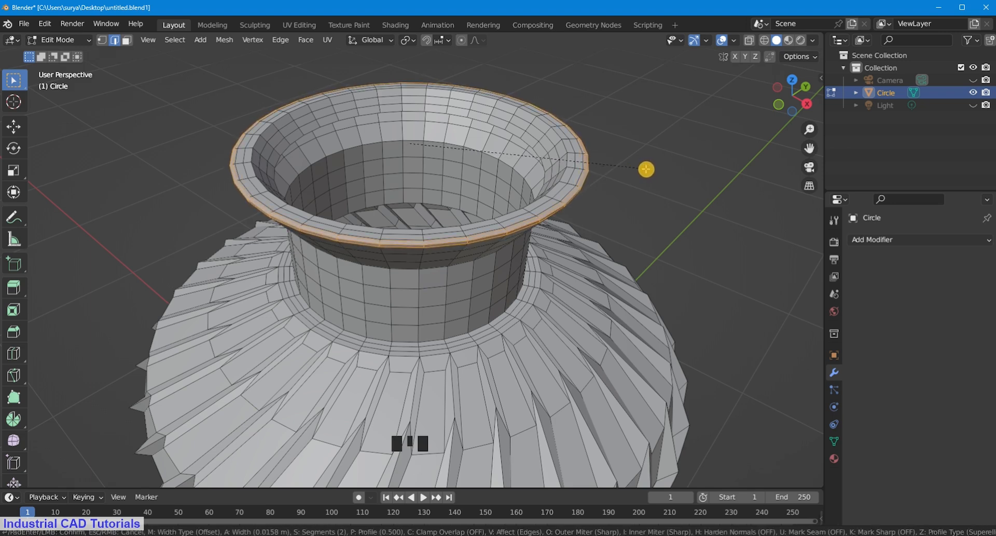
left_click(646, 169)
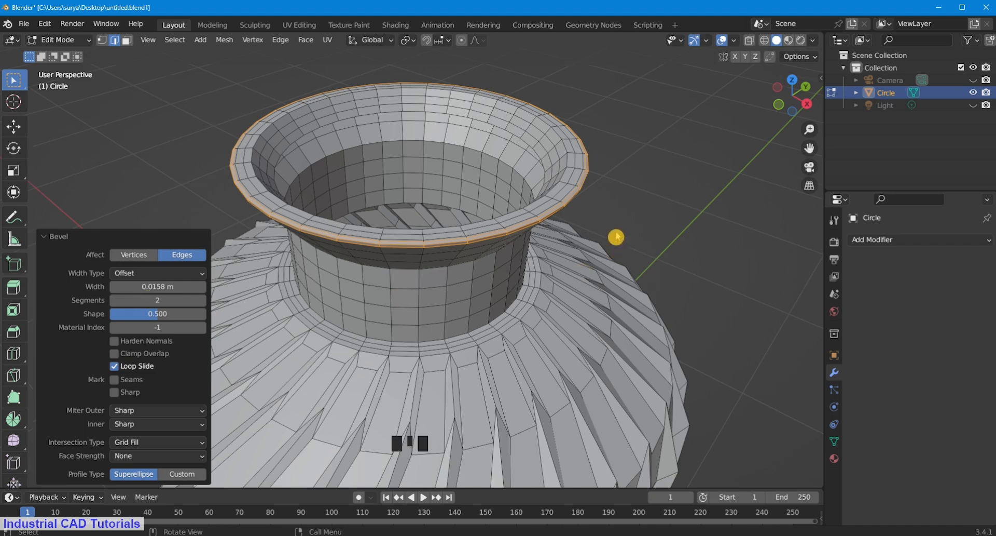
scroll(615, 180, "up", 2)
scroll(598, 178, "down", 1)
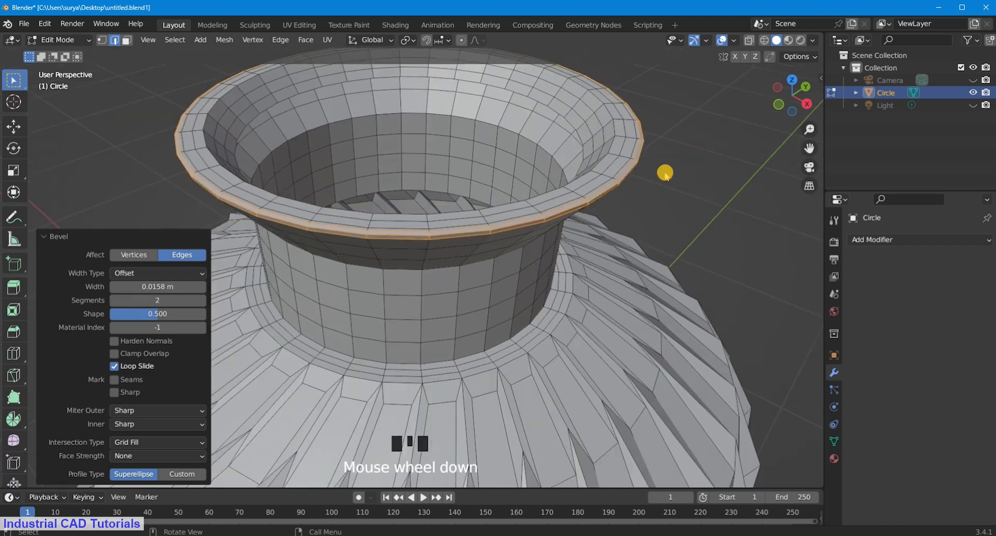
left_click(742, 141)
Step: Bevel the rim's inner edge loop with a width of about 0.0114 m and 2 segments
middle_click_drag(742, 141, 678, 217)
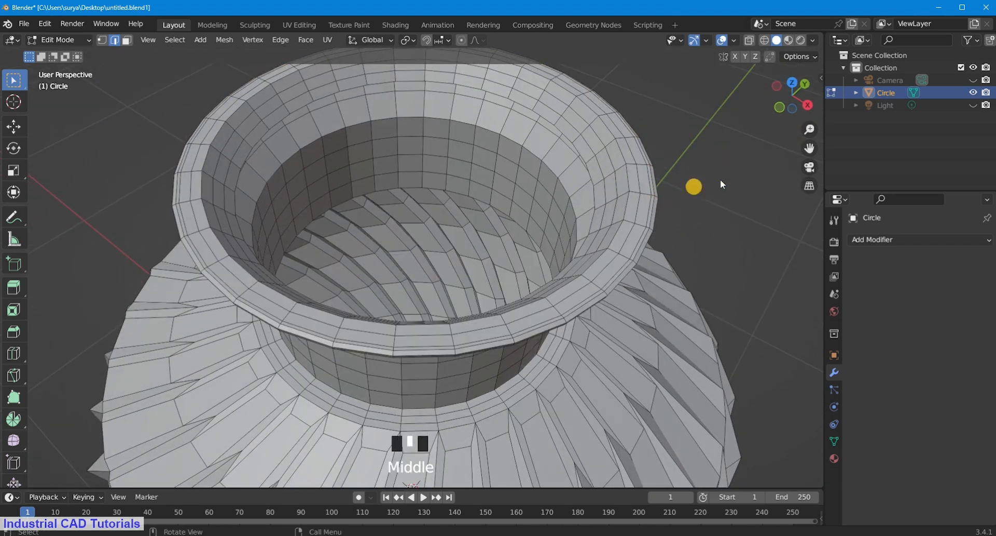
scroll(721, 184, "up", 1)
left_click_drag(810, 149, 775, 162)
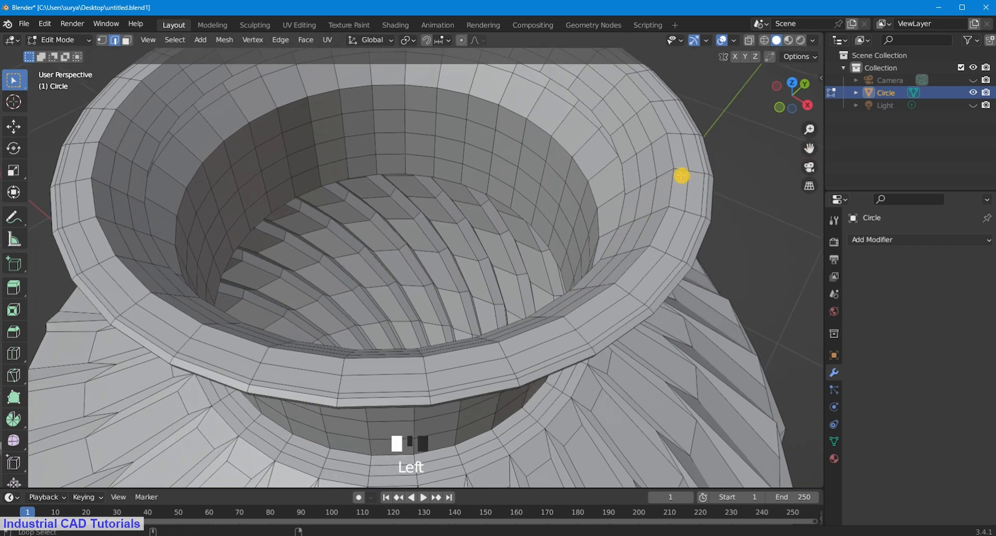
left_click(681, 176, "alt+shift")
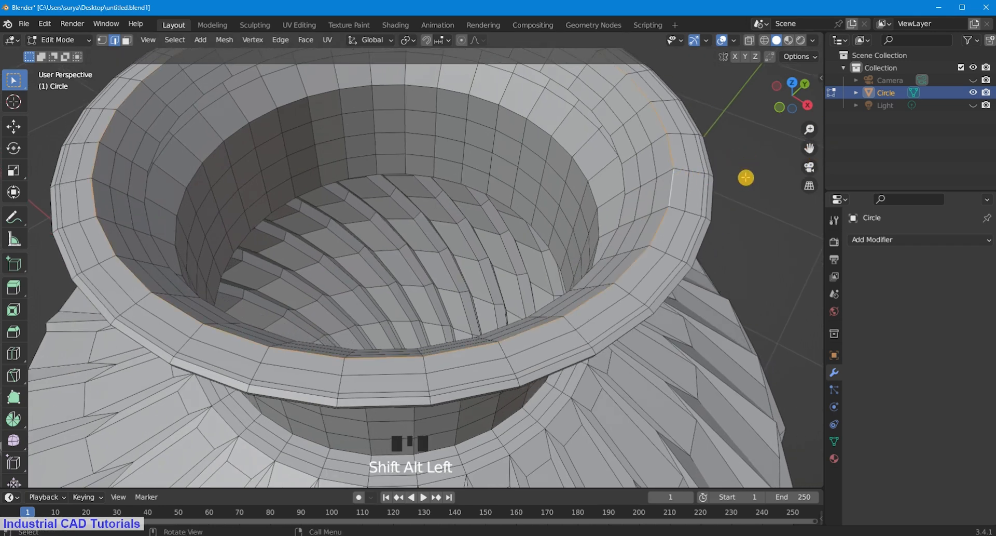
key("ctrl+b")
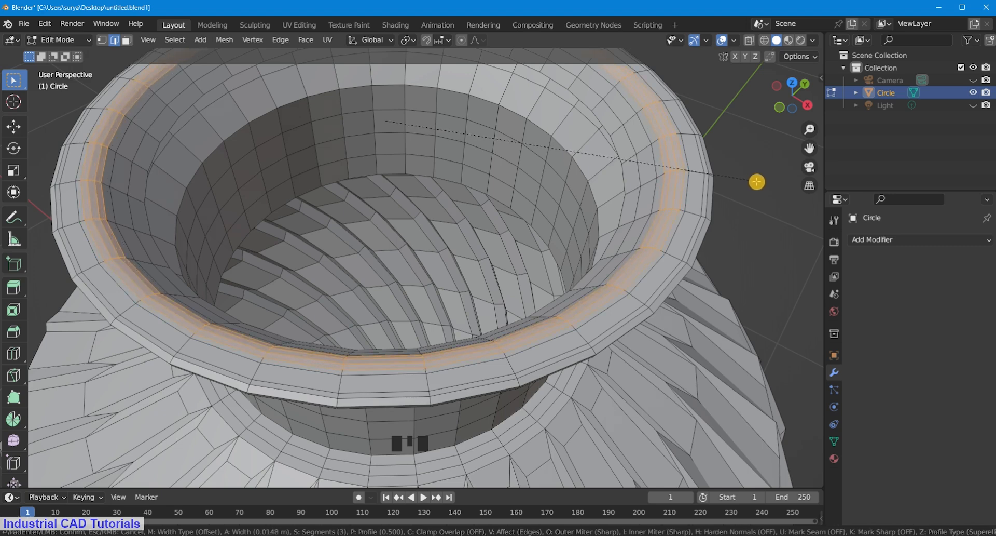
scroll(756, 183, "down", 1)
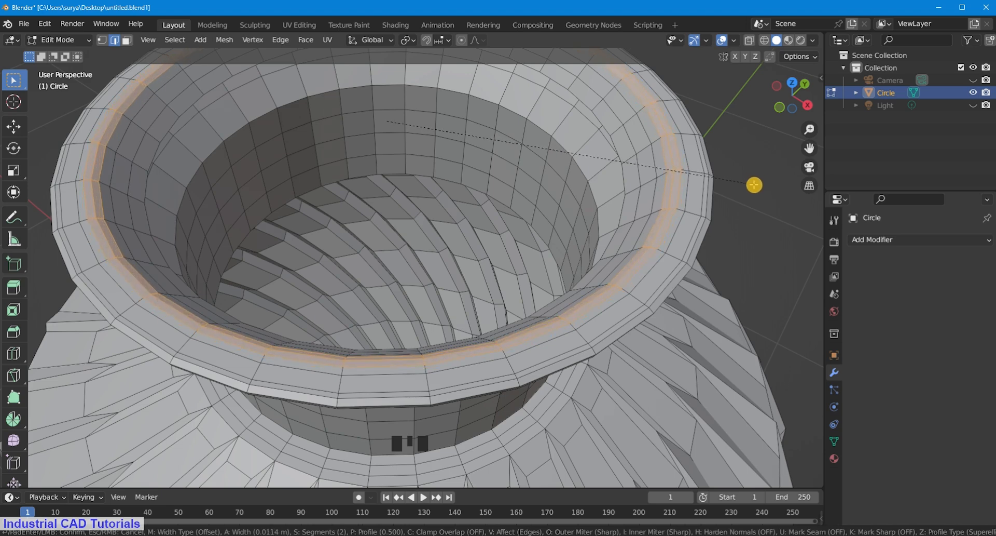
left_click(754, 185)
left_click(201, 300)
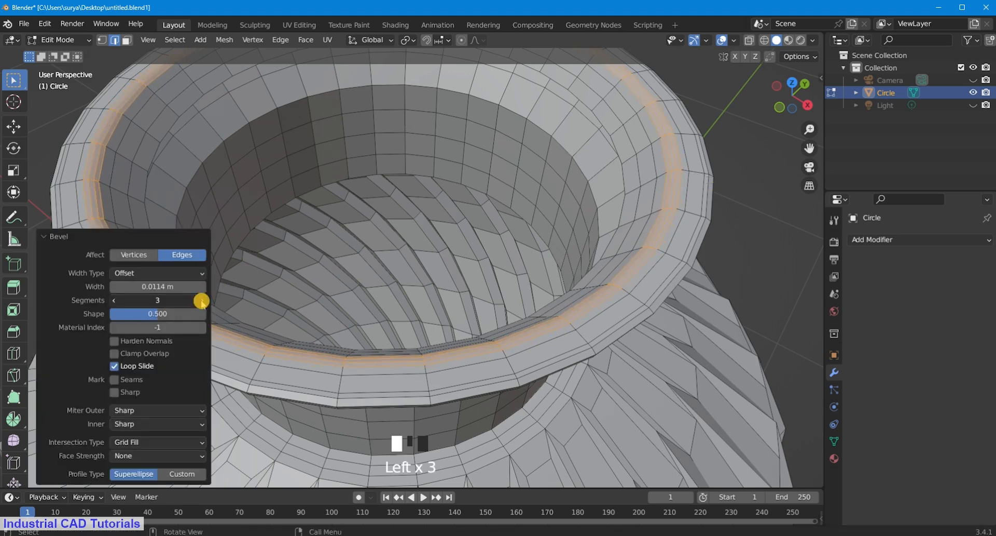
left_click(201, 301)
left_click(153, 302)
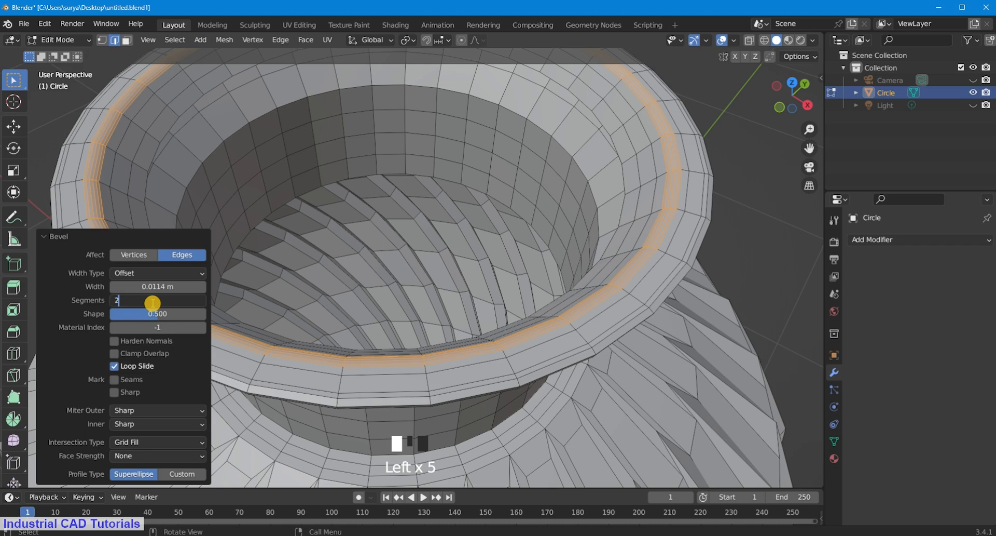
key("Return")
scroll(734, 176, "down", 3)
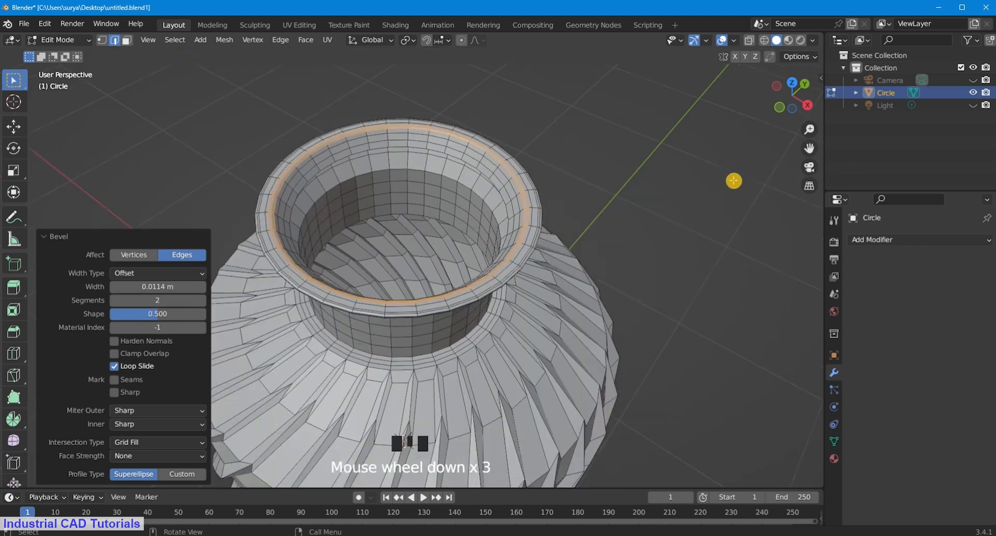
left_click(739, 166)
Step: Inspect the vase's rim and neck in Object Mode and return to Edit Mode
left_click(59, 40)
left_click(47, 54)
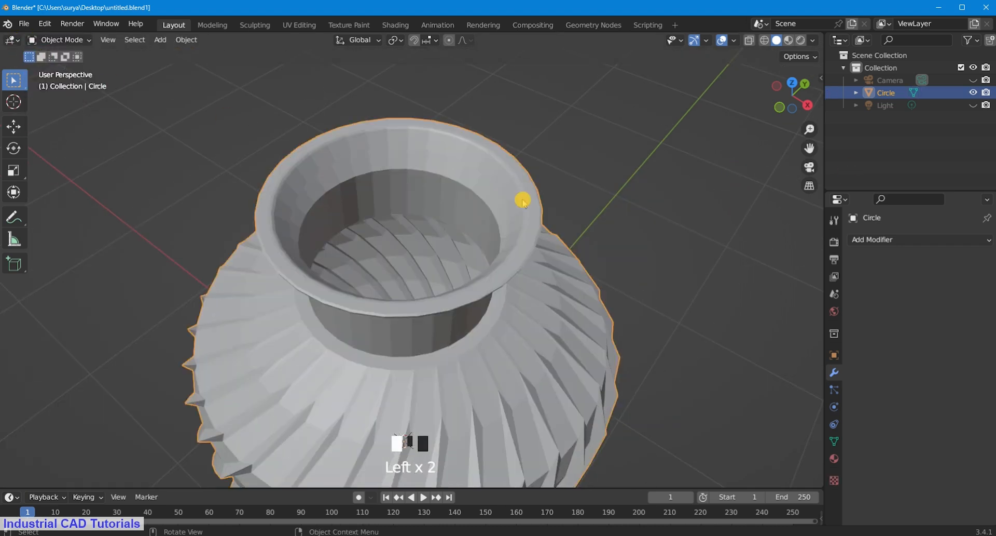
middle_click_drag(523, 201, 528, 180)
left_click(515, 180)
left_click(58, 40)
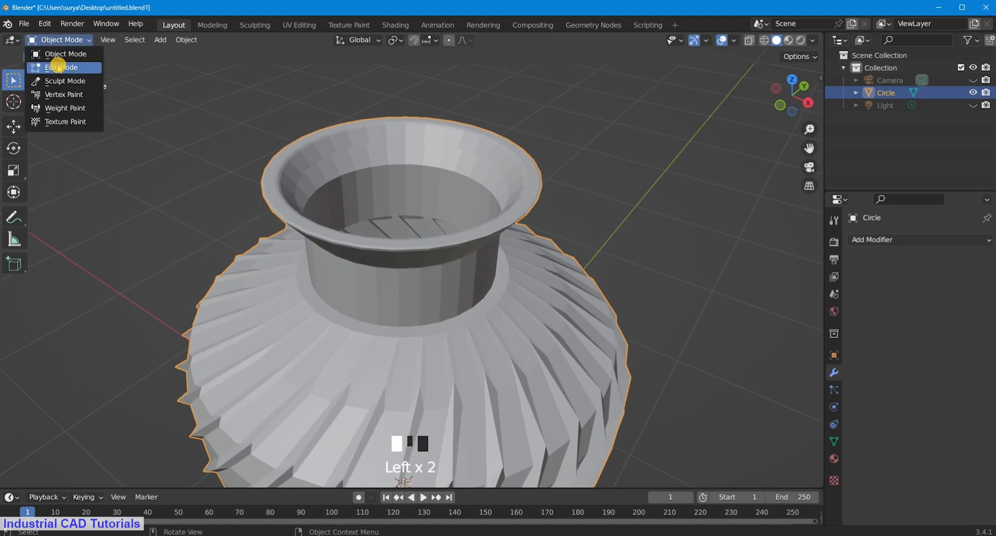
left_click(57, 66)
Step: Select the three horizontal edge loops running around the middle of the neck
scroll(504, 161, "up", 2)
scroll(504, 160, "down", 2)
middle_click_drag(504, 161, 528, 125)
left_click_drag(811, 145, 815, 161)
scroll(496, 233, "up", 1)
middle_click_drag(496, 233, 482, 228)
left_click(525, 200, "alt+shift")
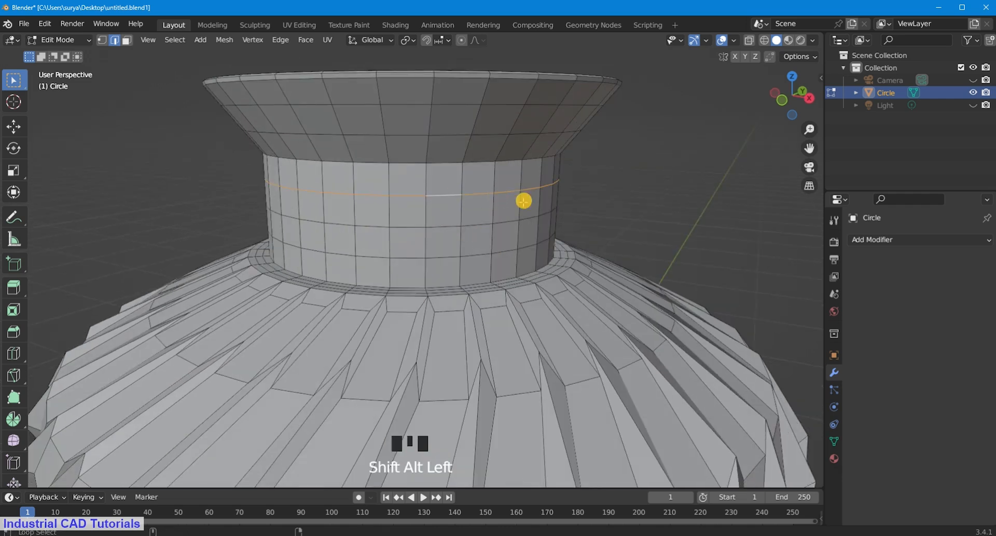
left_click(483, 225, "alt+shift")
scroll(625, 191, "down", 1)
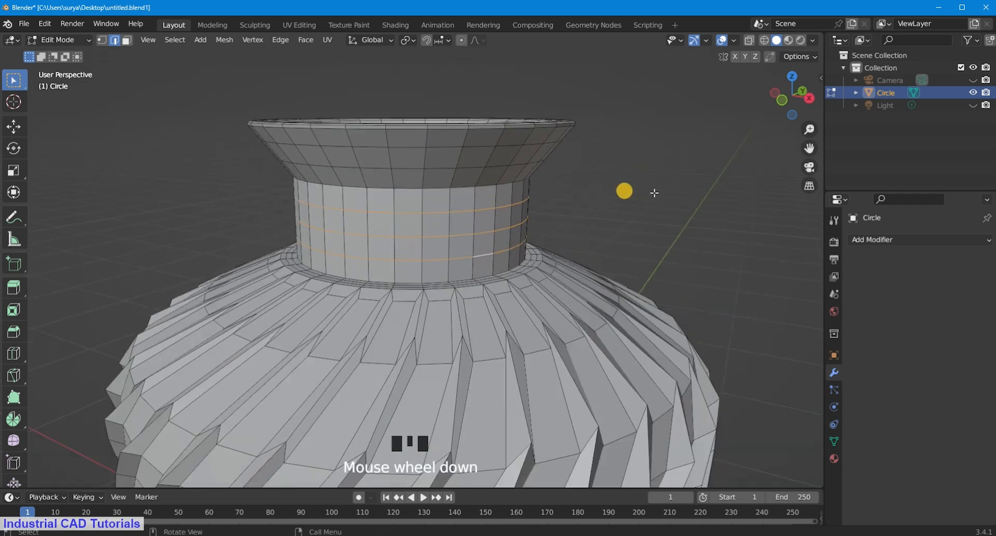
Step: Bevel the three selected neck loops into narrow bands with a width of about 0.0104 m and 1 segment
scroll(726, 178, "up", 2)
left_click_drag(806, 148, 798, 156)
left_click_drag(791, 97, 776, 106)
scroll(588, 209, "down", 2)
scroll(501, 250, "up", 1)
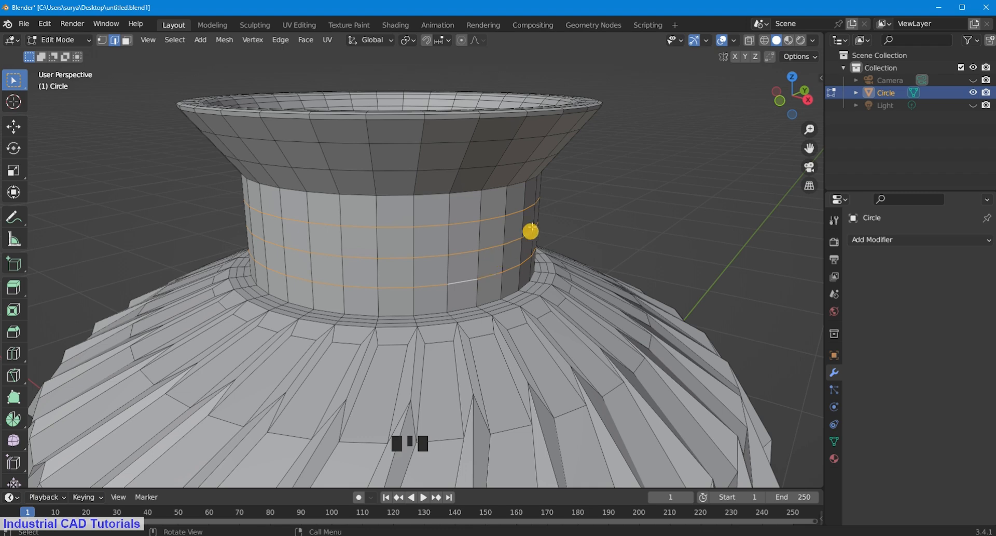
scroll(530, 231, "down", 1)
scroll(532, 226, "up", 1)
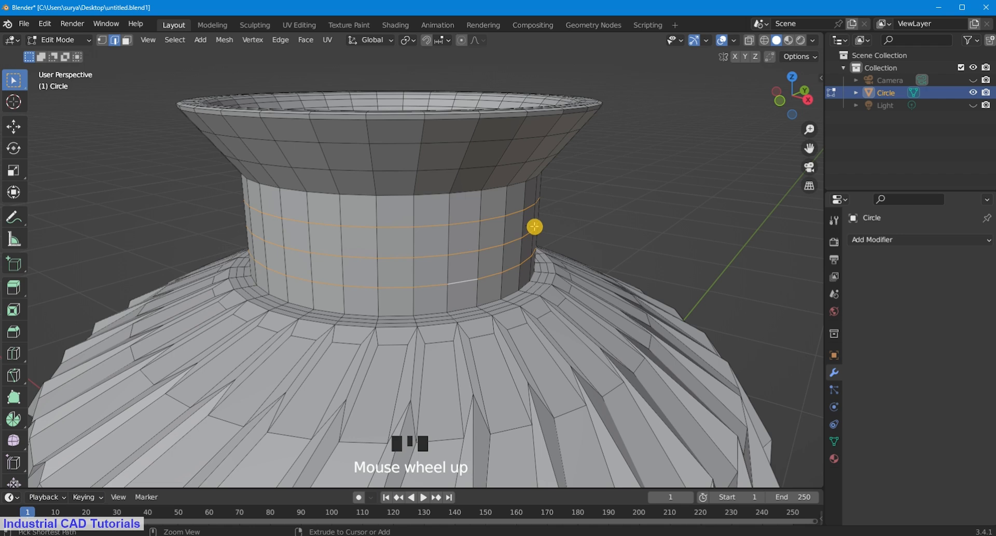
key("ctrl+b")
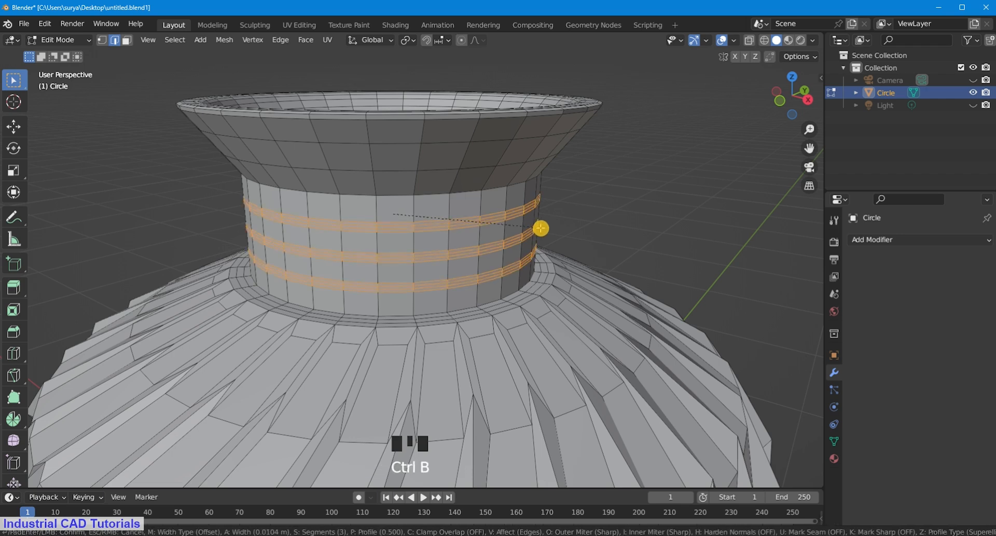
left_click(541, 228)
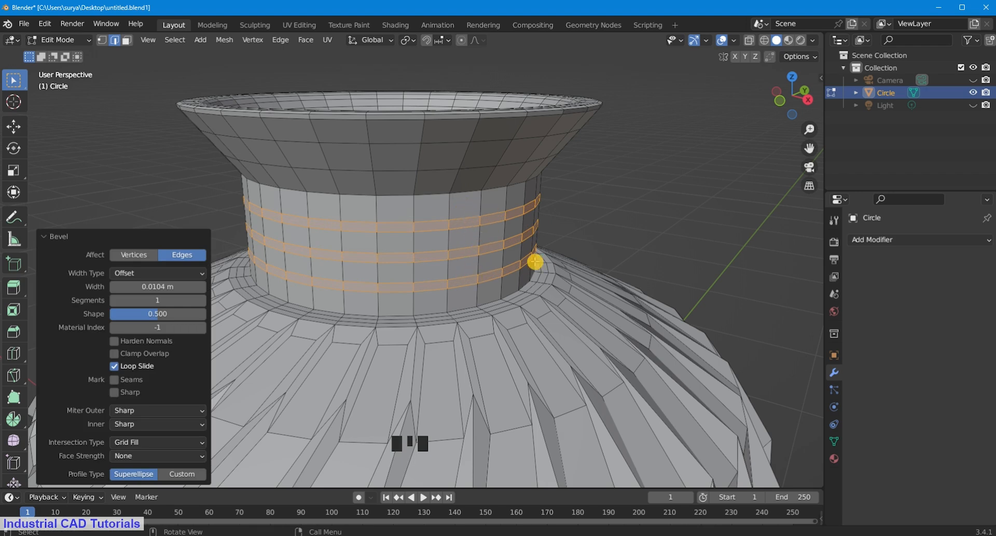
key("ctrl+b")
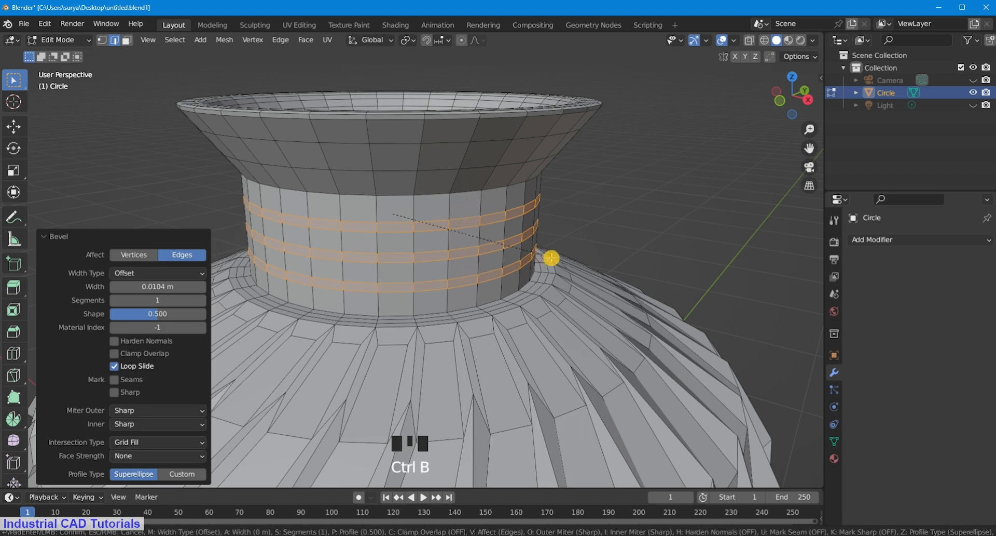
right_click(552, 258)
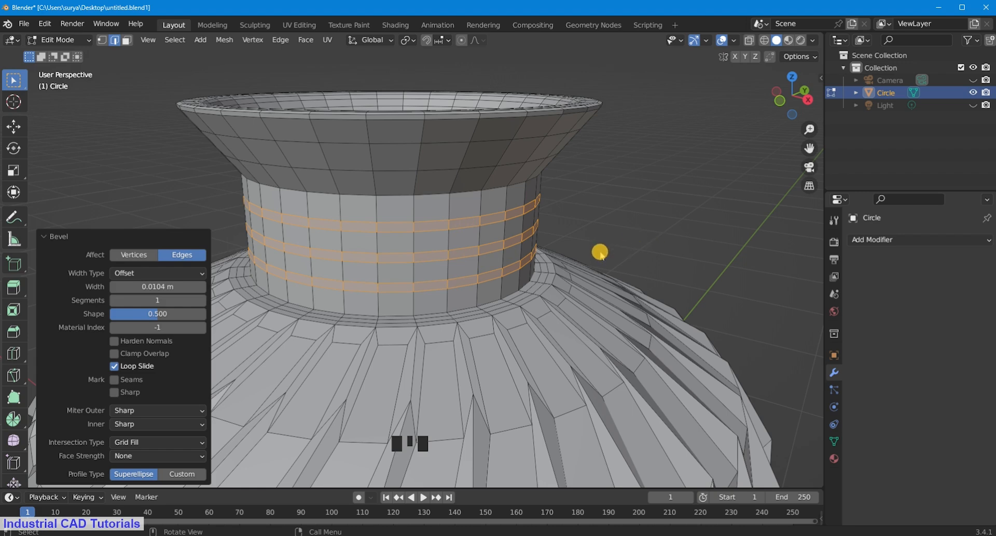
Step: Extrude the three beveled neck bands inward along their normals by about 0.017 m to form grooves
scroll(542, 212, "up", 1)
scroll(536, 222, "down", 2)
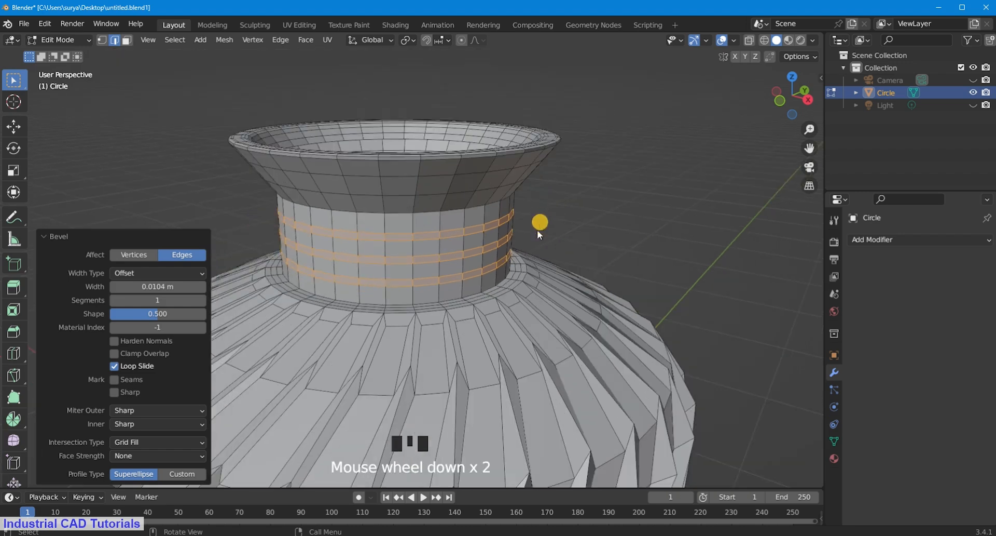
scroll(535, 242, "up", 1)
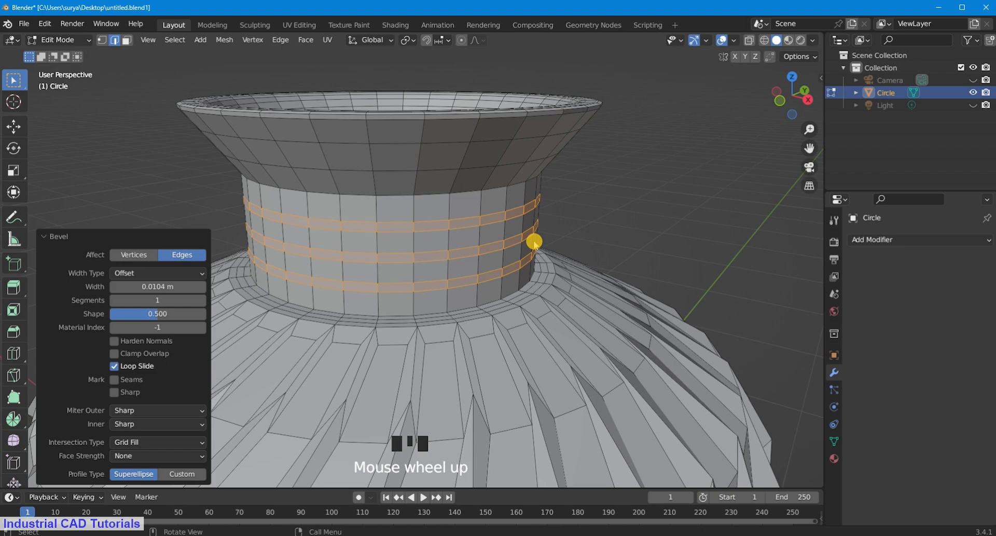
key("alt")
key("alt+e")
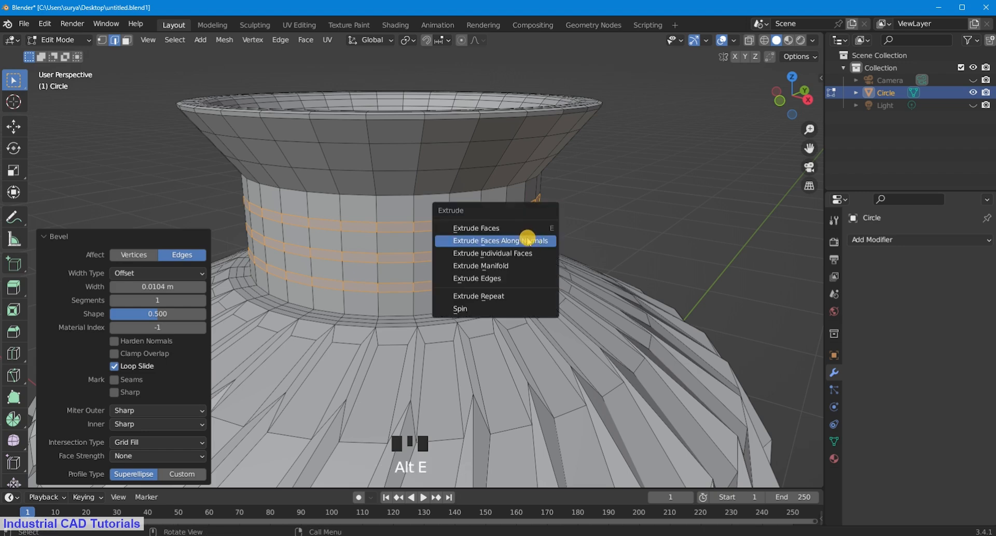
left_click(528, 240)
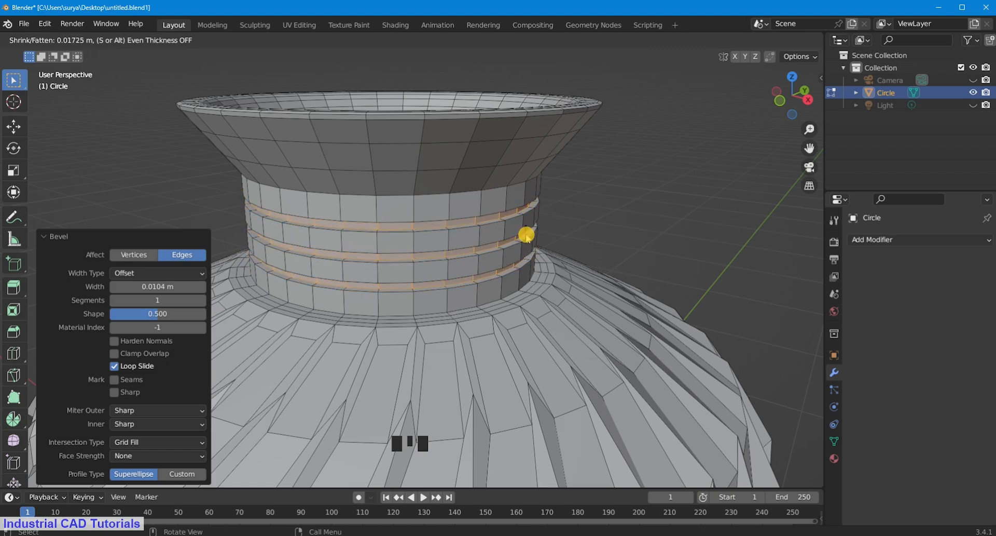
left_click(526, 234)
left_click(633, 173)
scroll(626, 178, "up", 2)
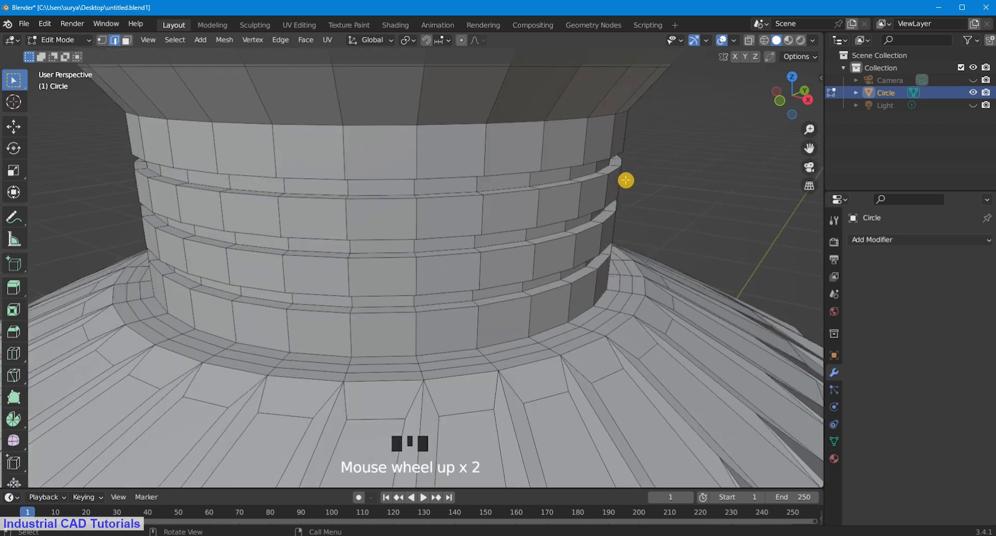
key("ctrl+z")
Step: Add two centered loop cuts around the inside face of each of the three neck grooves
middle_click_drag(625, 180, 612, 186)
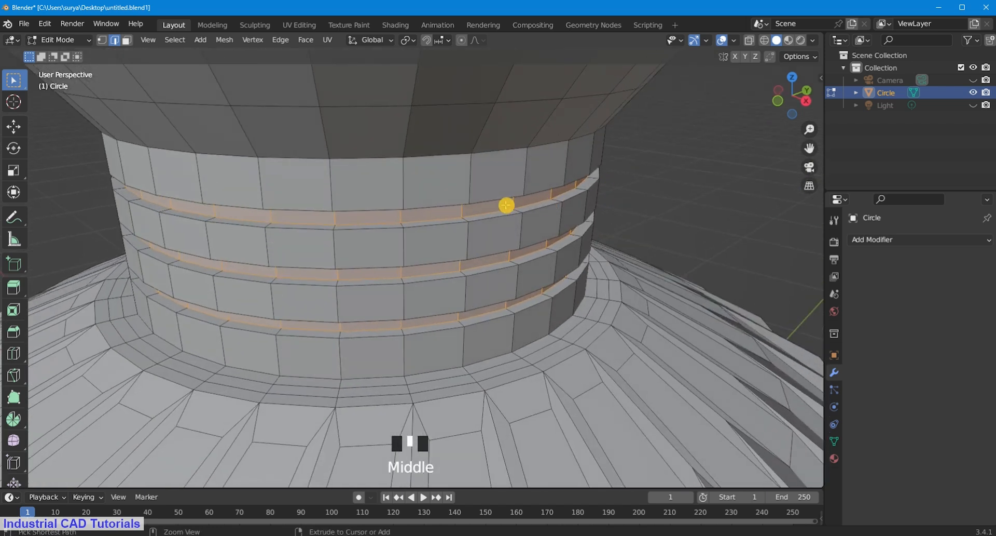
key("ctrl+r")
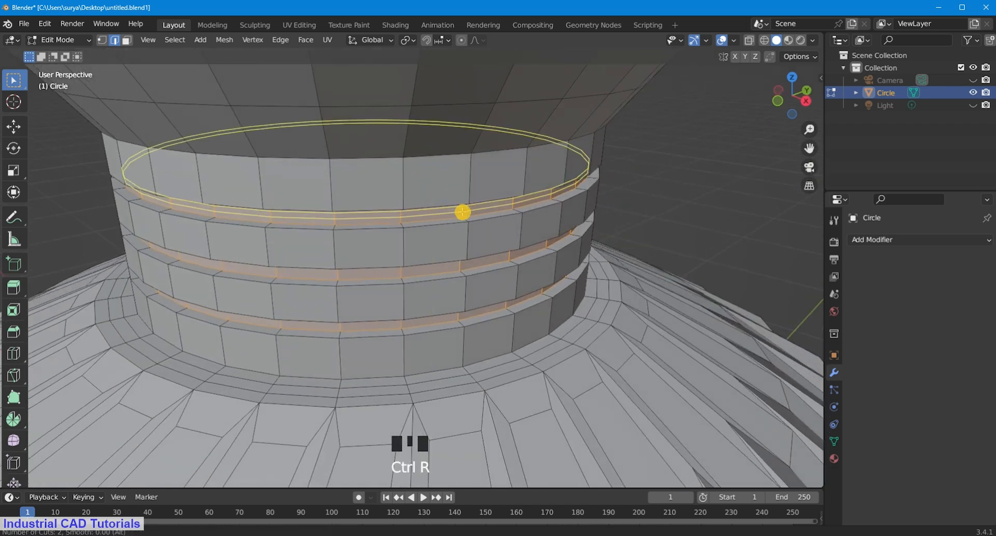
left_click(462, 212)
right_click(462, 211)
key("ctrl+r")
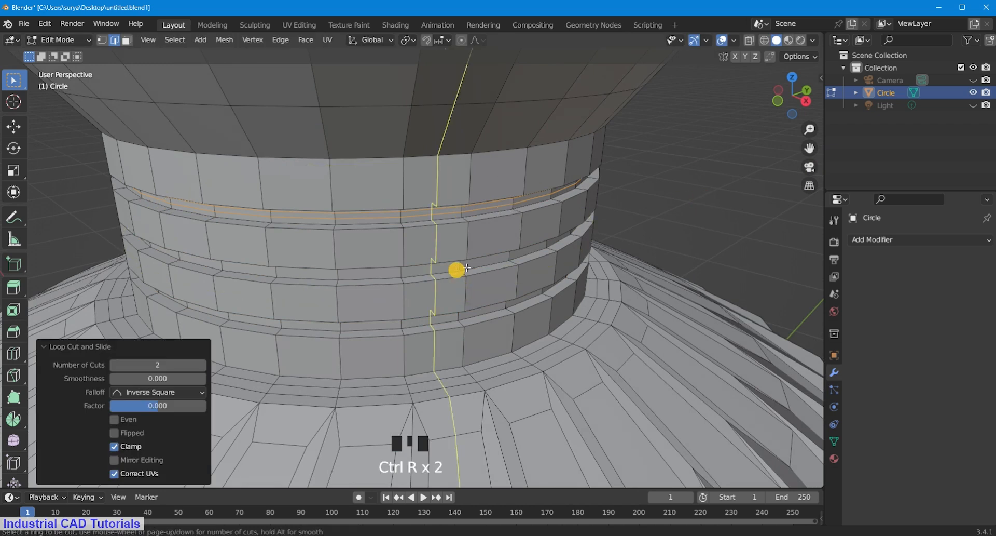
left_click(463, 266)
right_click(463, 266)
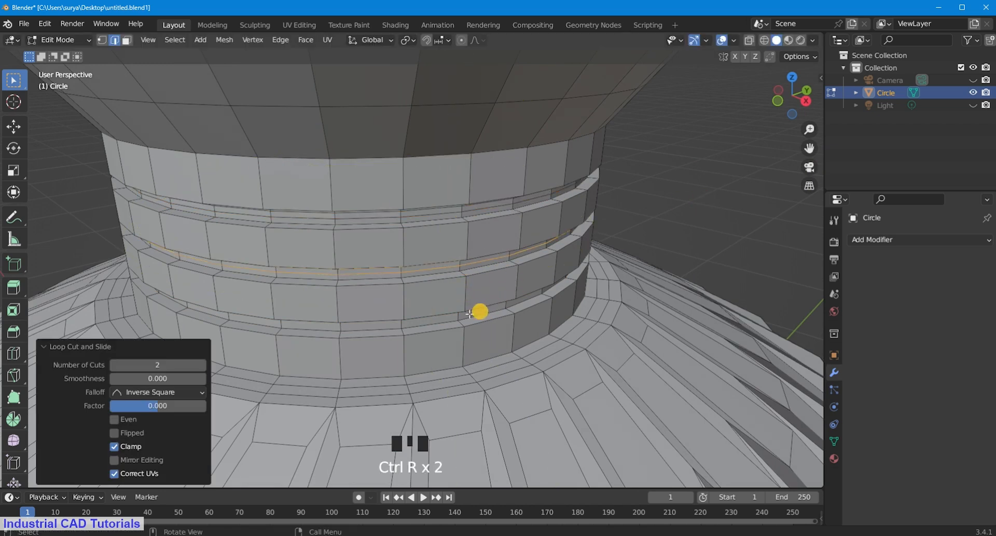
key("ctrl+r")
left_click(459, 316)
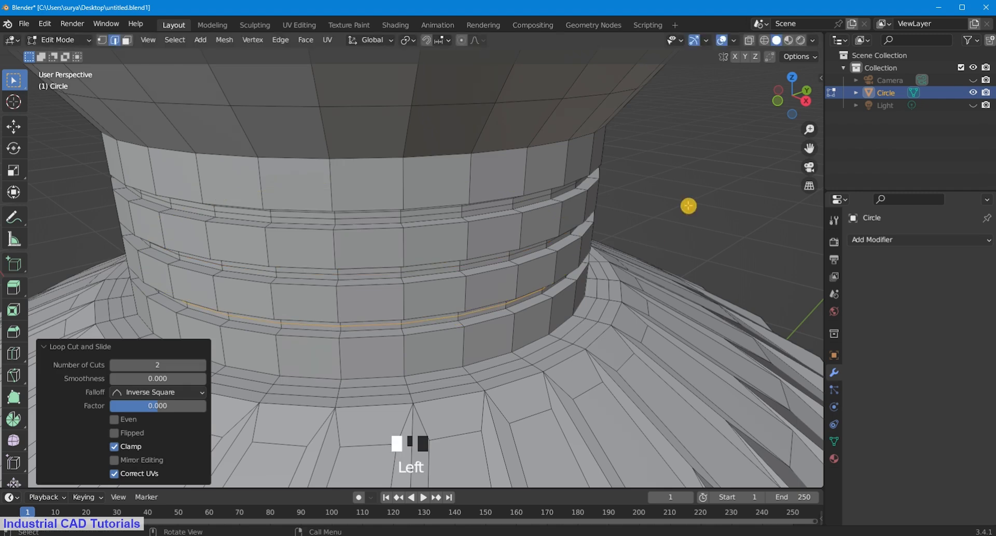
Step: Select the upper and lower outer edge loops of all three neck grooves
middle_click_drag(687, 205, 678, 185)
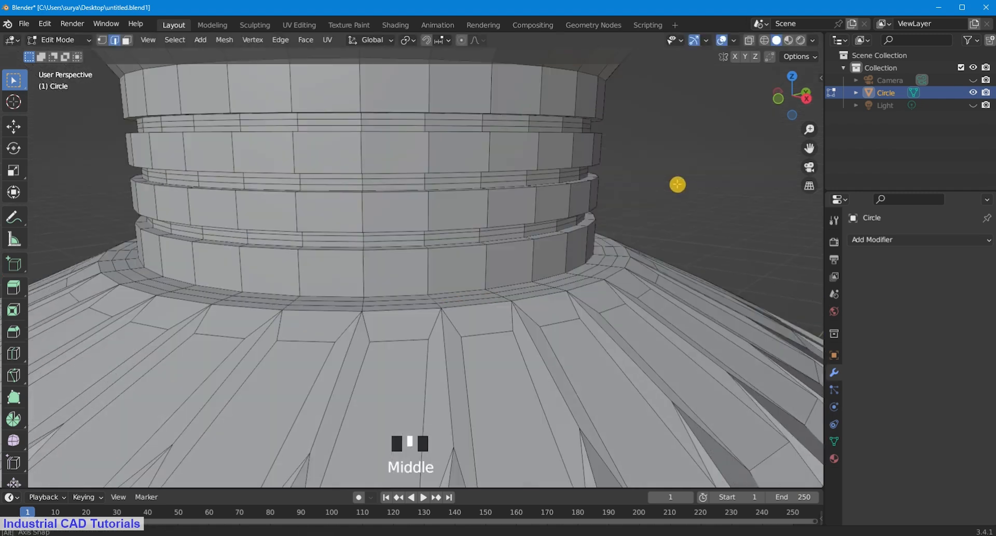
left_click(578, 229, "alt+shift")
left_click(563, 218, "alt+shift")
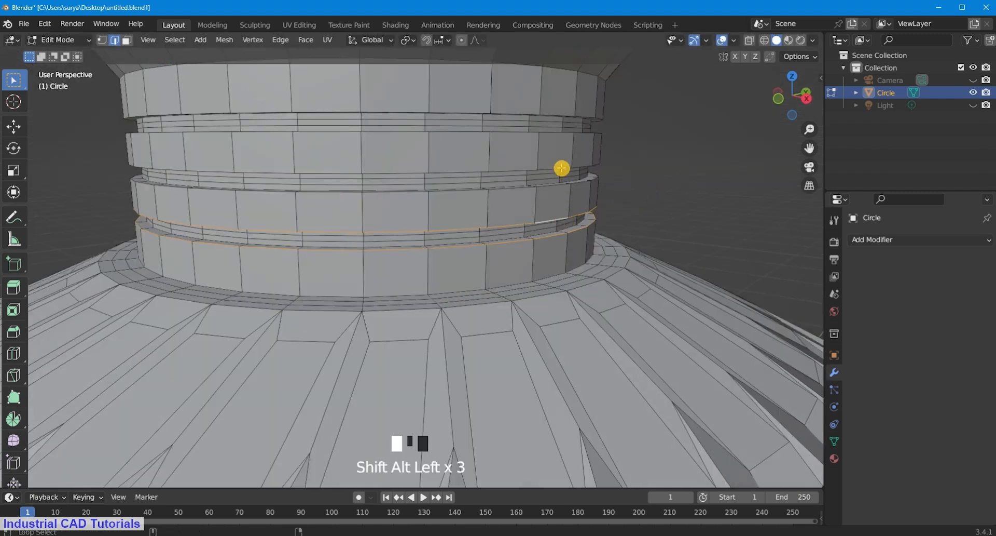
left_click(561, 168, "alt+shift")
middle_click_drag(560, 186, 578, 184)
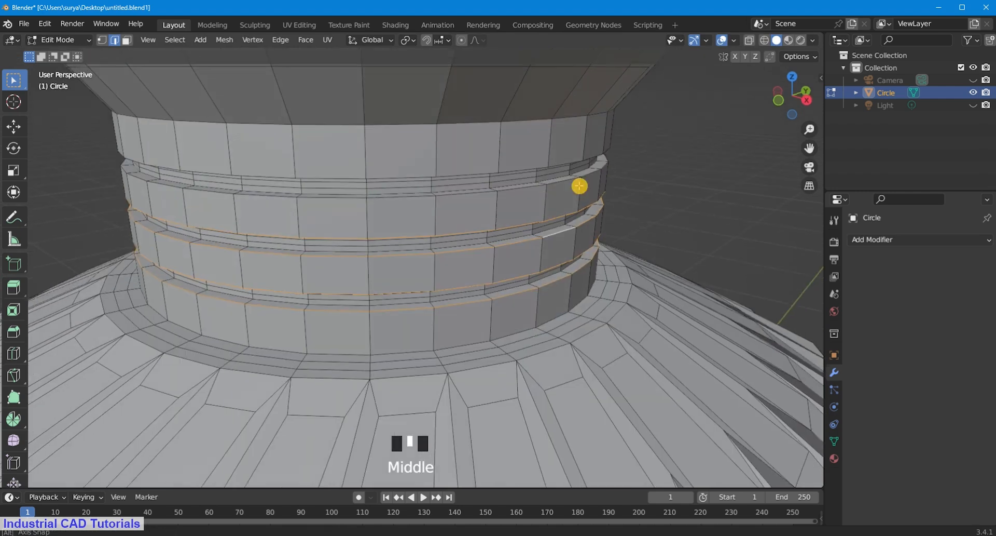
left_click(569, 176, "alt+shift")
key("ctrl+z")
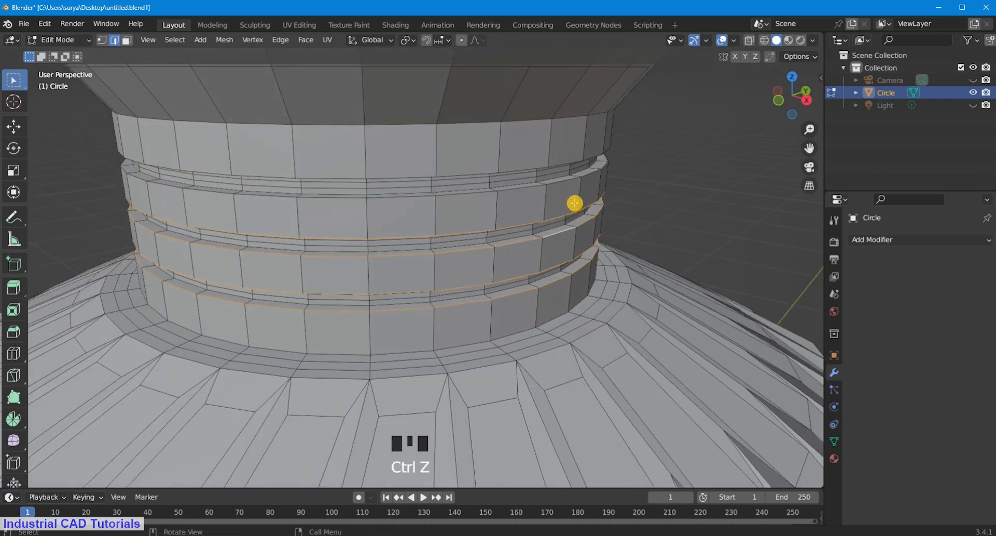
left_click(569, 168, "alt+shift")
left_click(568, 180, "alt+shift")
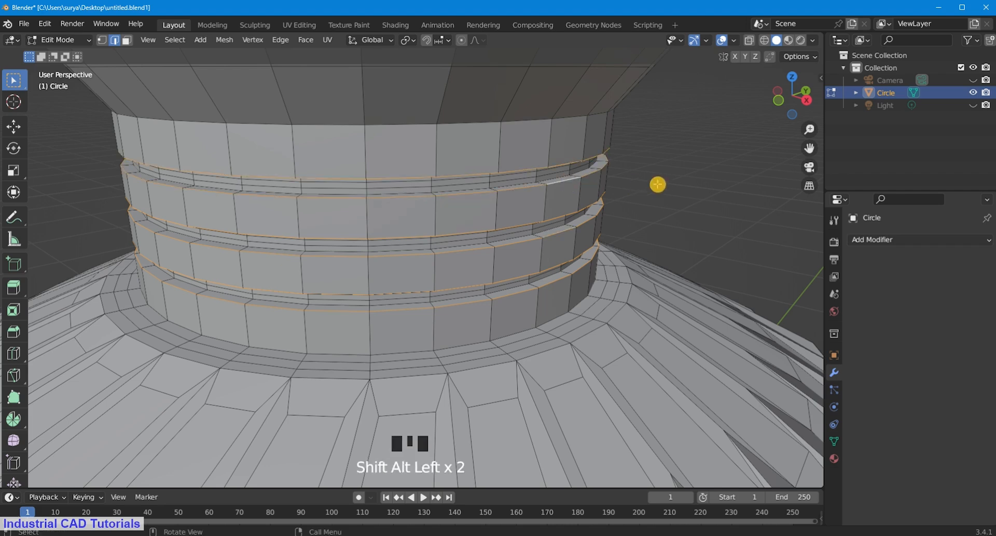
Step: Bevel the selected groove edge loops with a width of 0.00595 m and 2 segments, and clear the selection
scroll(657, 184, "down", 3)
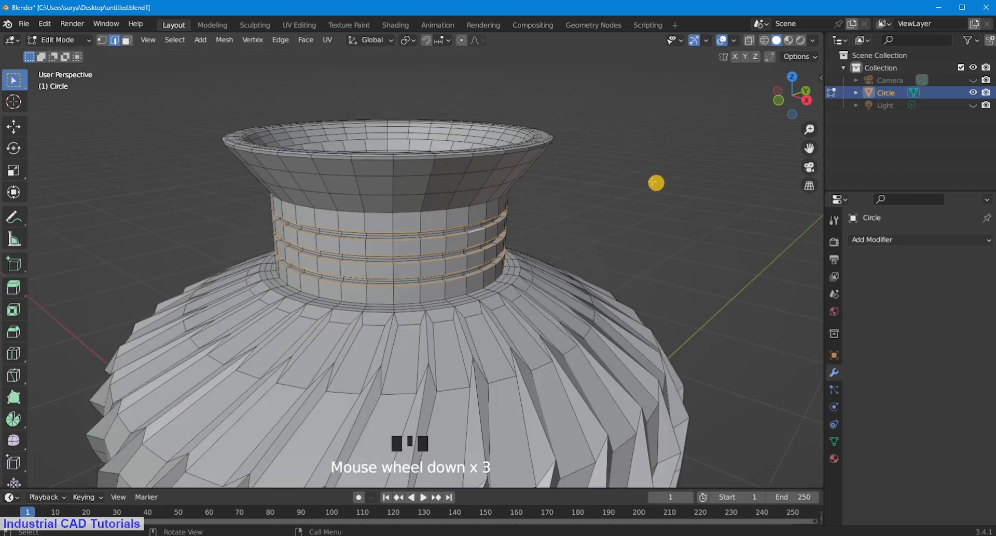
scroll(553, 205, "up", 3)
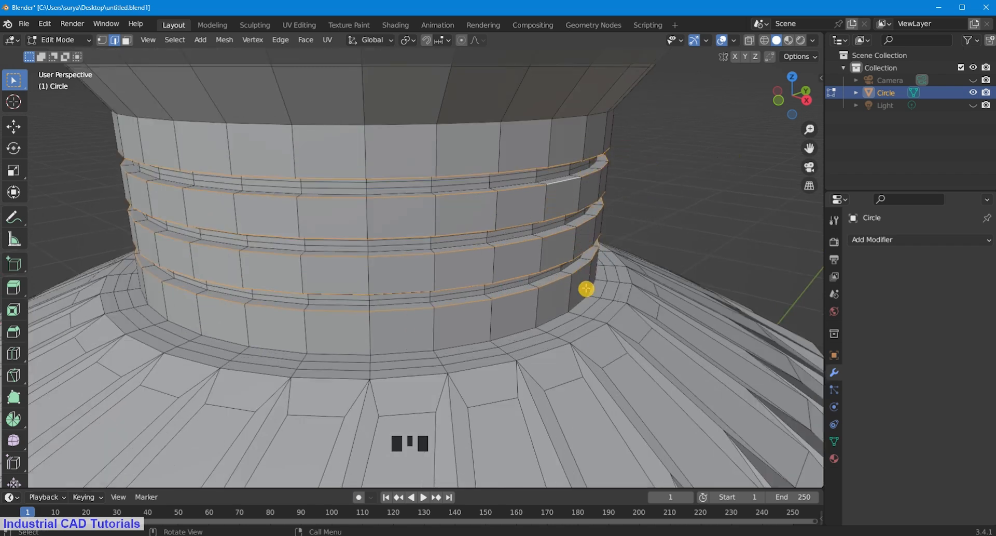
key("ctrl+b")
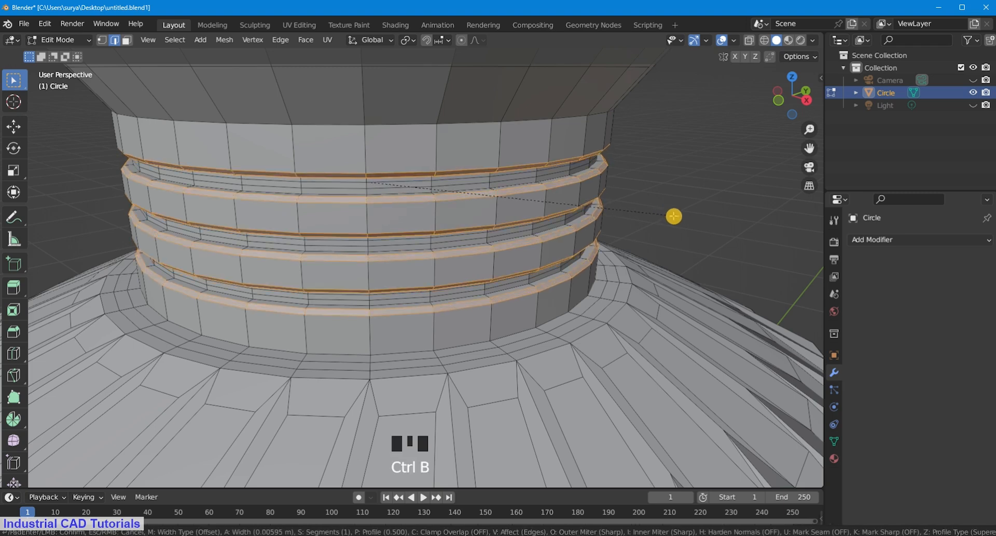
scroll(674, 216, "up", 1)
left_click(674, 216)
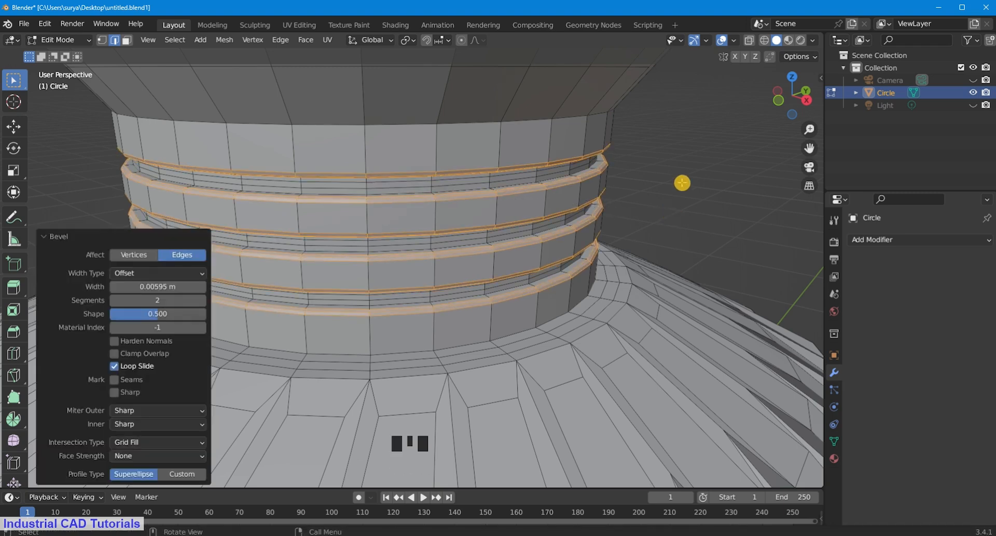
left_click(681, 183)
Step: Switch to Object Mode and inspect the grooved neck and the open underside of the vase
left_click(60, 40)
left_click(61, 54)
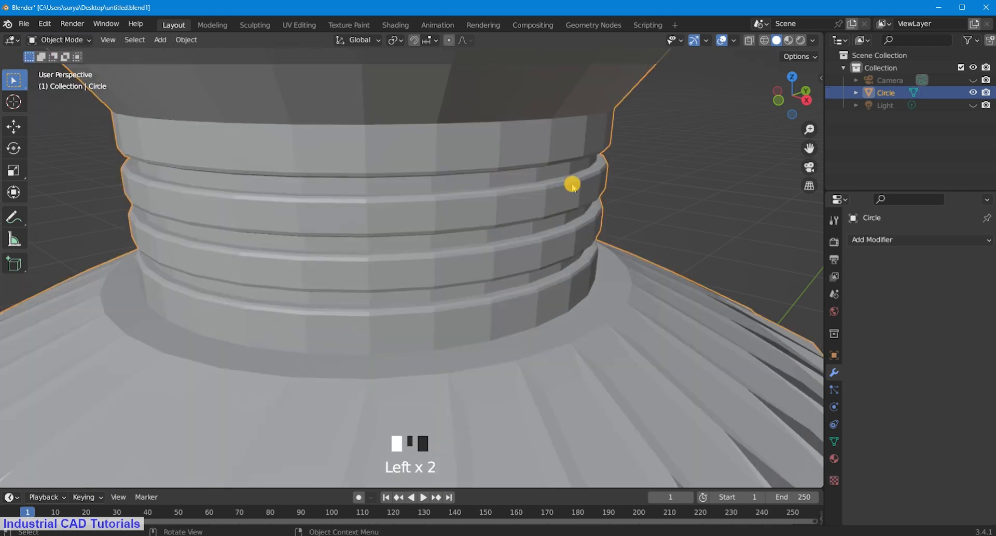
scroll(605, 184, "down", 4)
left_click(605, 185)
mouse_move(543, 236)
middle_mouse_down()
mouse_move(555, 164)
mouse_move(543, 238)
middle_mouse_up()
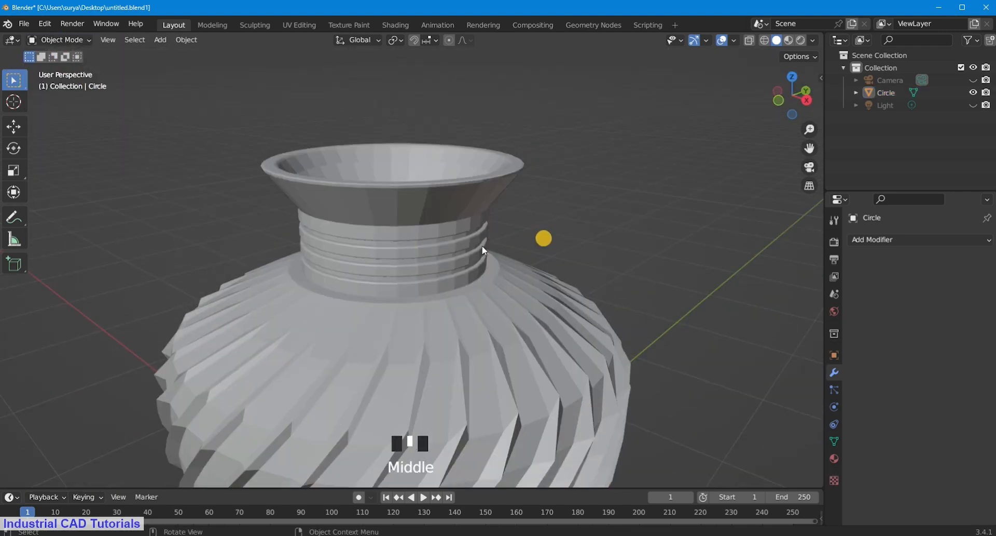
middle_click_drag(761, 152, 537, 175)
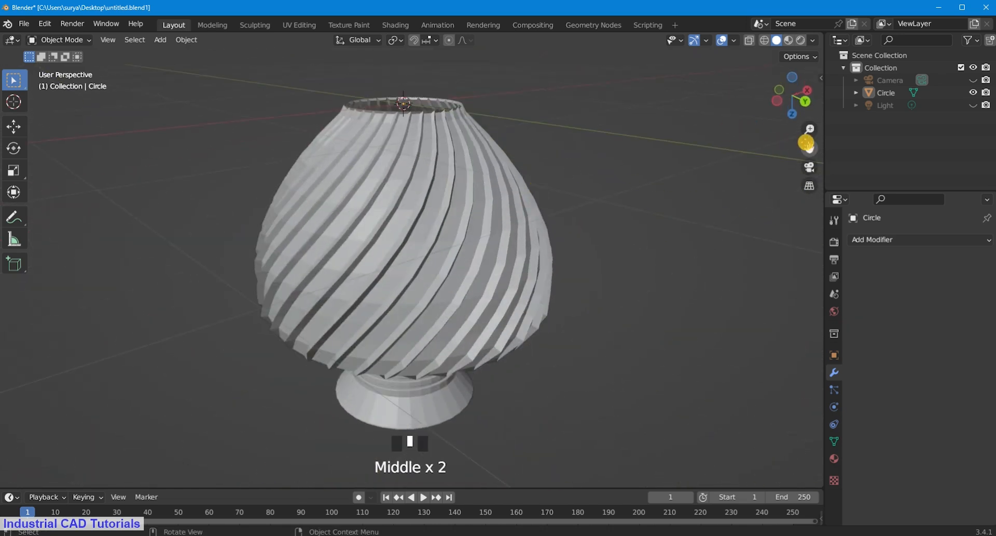
left_click_drag(808, 146, 767, 185)
scroll(423, 139, "up", 2)
left_click_drag(810, 148, 435, 166)
middle_click_drag(435, 166, 422, 204)
scroll(422, 204, "up", 2)
Step: Return the vase to Edit Mode and select the boundary edge loop of its open bottom
left_click(59, 40)
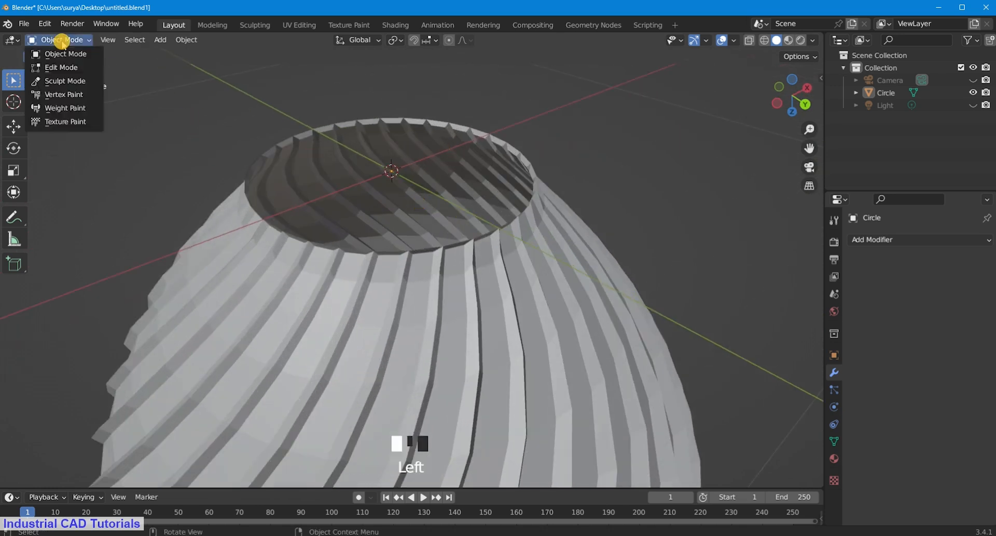
left_click(71, 68)
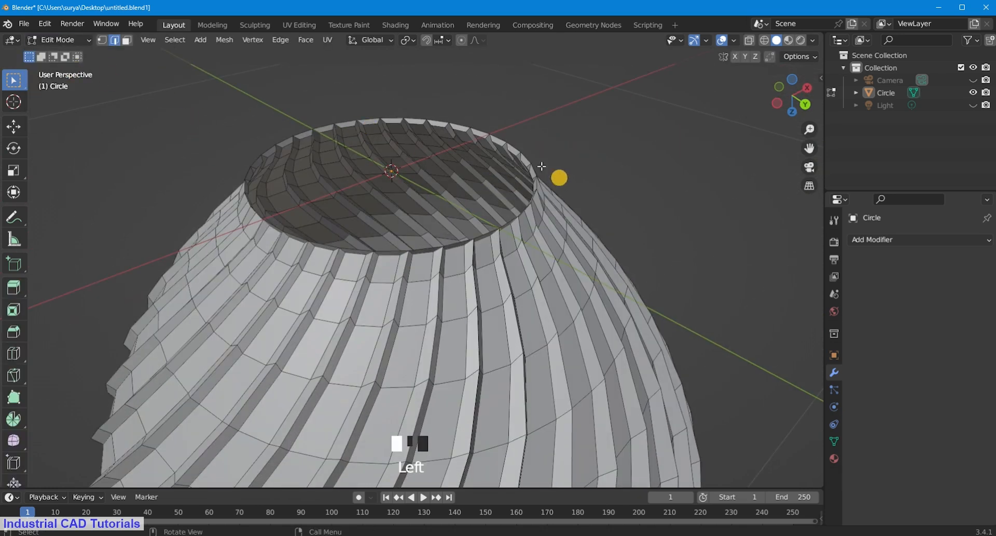
left_click(88, 40)
left_click(83, 23)
left_click(337, 126)
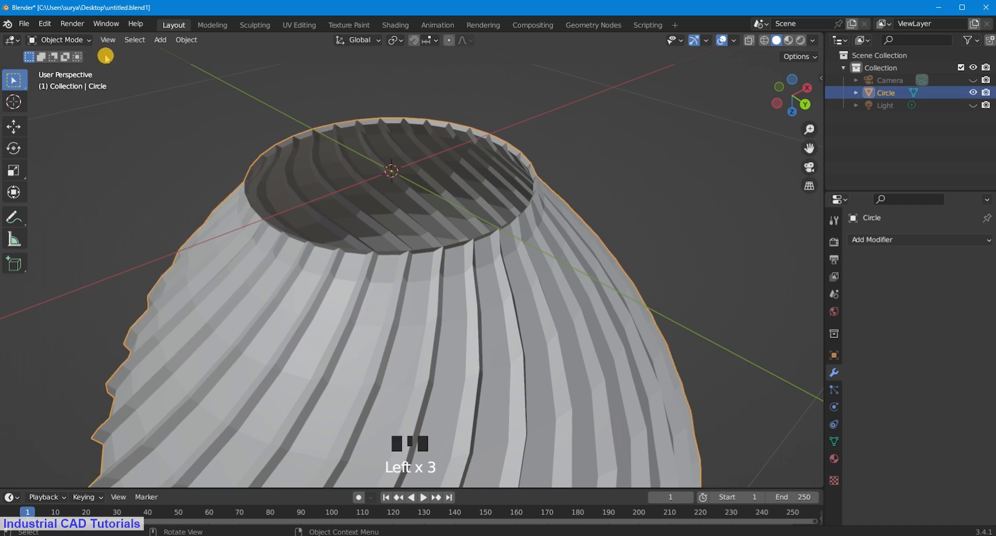
left_click(89, 42)
left_click(77, 68)
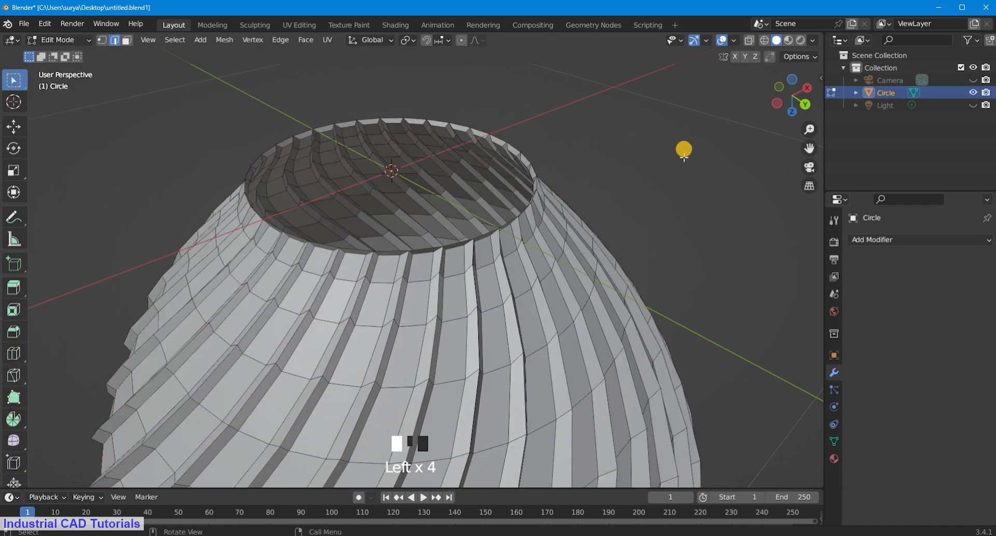
middle_click_drag(682, 149, 535, 184)
left_click(530, 174, "alt+shift")
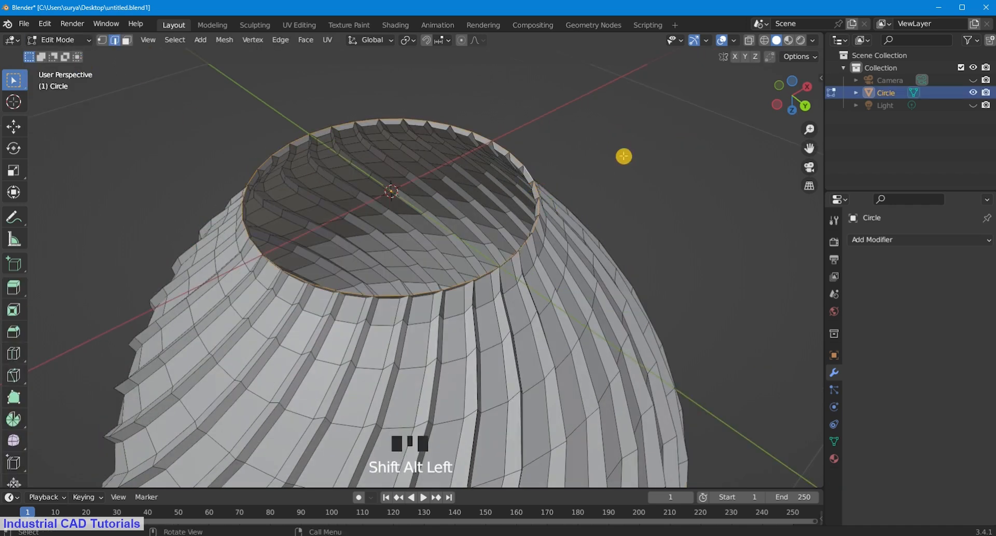
key("e")
key("s")
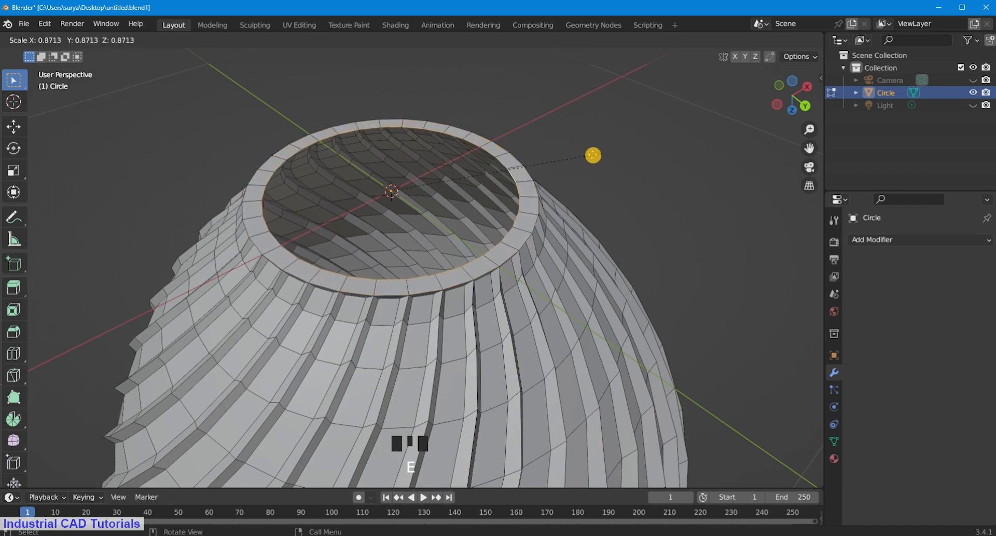
left_click(592, 155)
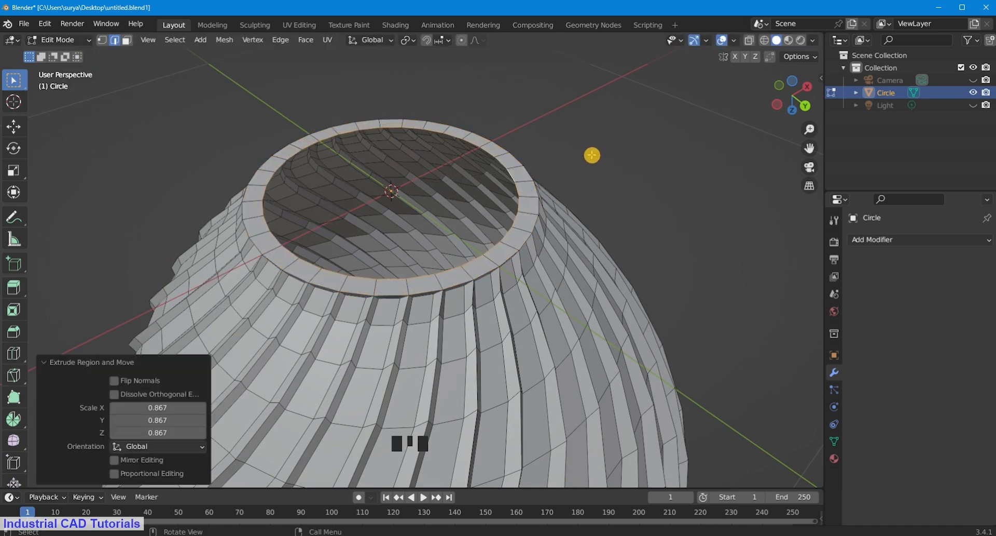
key("ctrl+z")
Step: Extrude the open bottom's edge loop inward with a scale of 0.845 to form a flat base ring
key("e")
key("s")
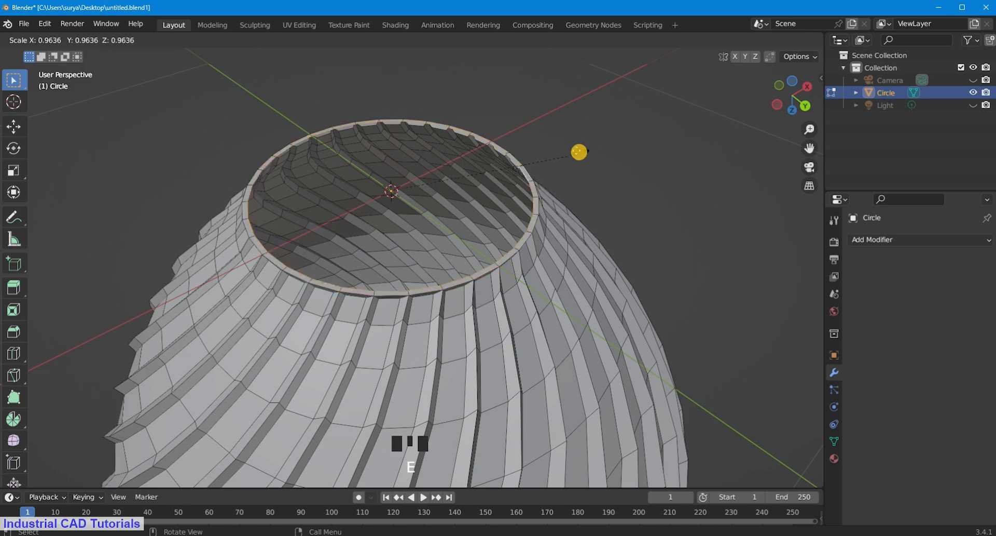
left_click(558, 148)
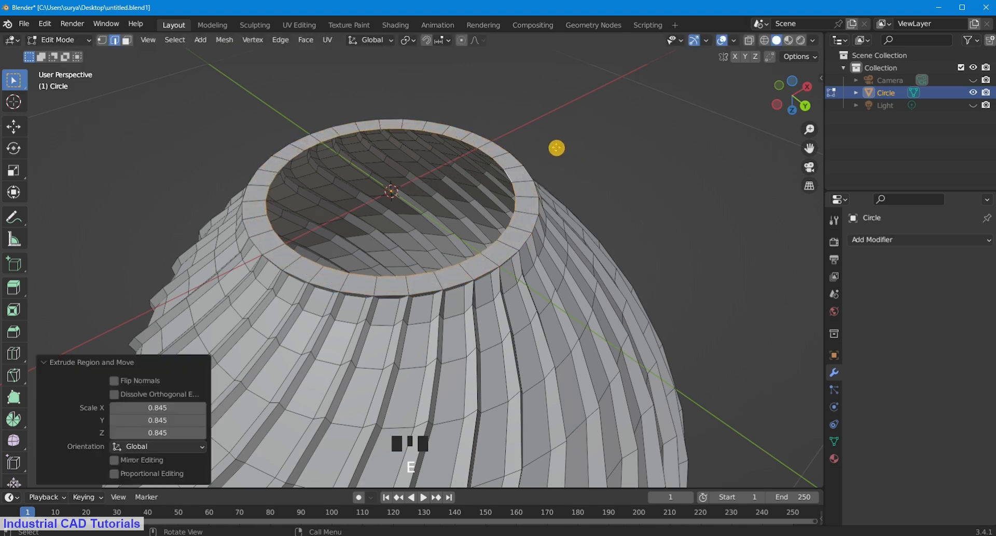
Step: Extrude the base ring's inner loop about 0.068 m along Z into the vase and scale it to 0.795
key("e")
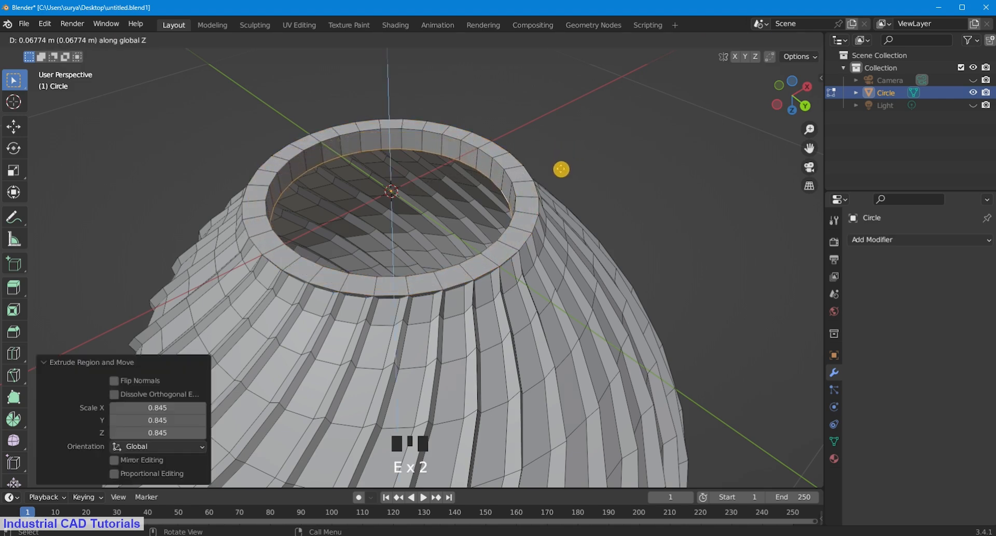
left_click(561, 169)
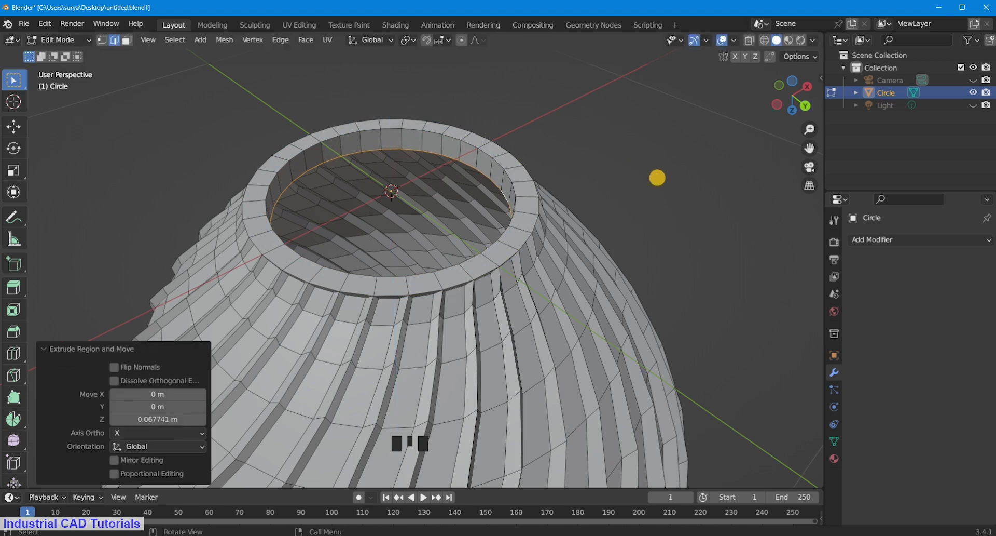
key("s")
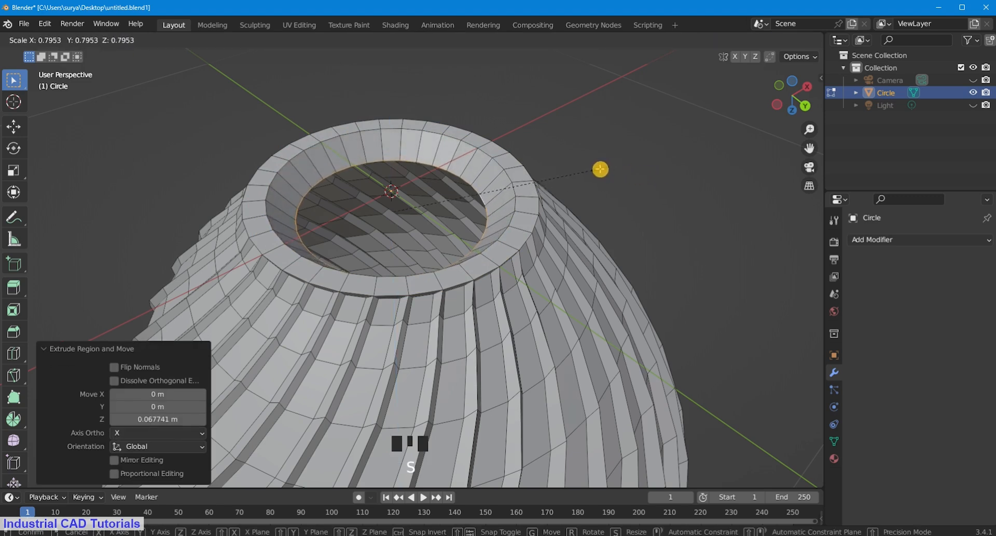
left_click(600, 170)
middle_click_drag(415, 259, 425, 244)
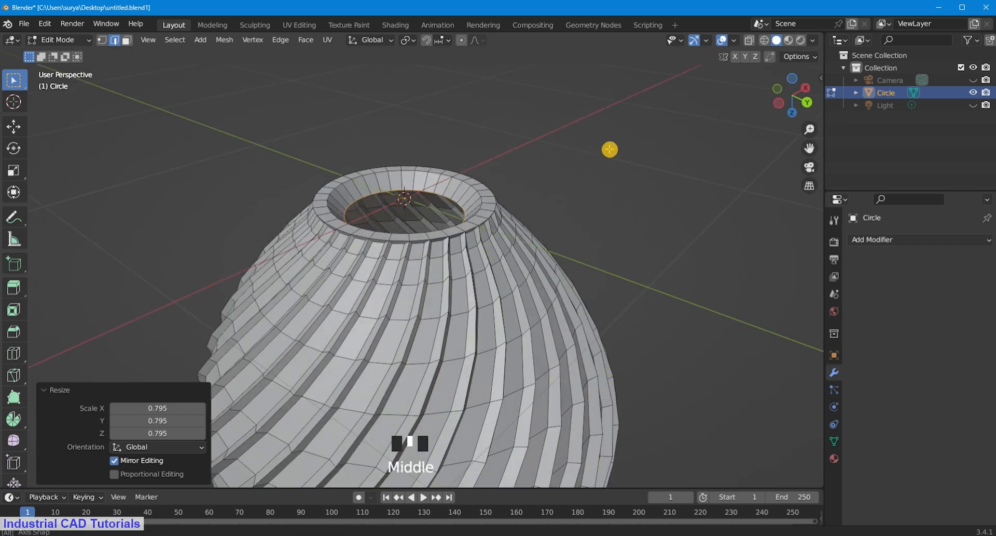
Step: Undo the recess extrusion and scaling and redo them with an extrusion of about 0.060 m along Z scaled to 0.799
key("ctrl+z")
key("ctrl+z")
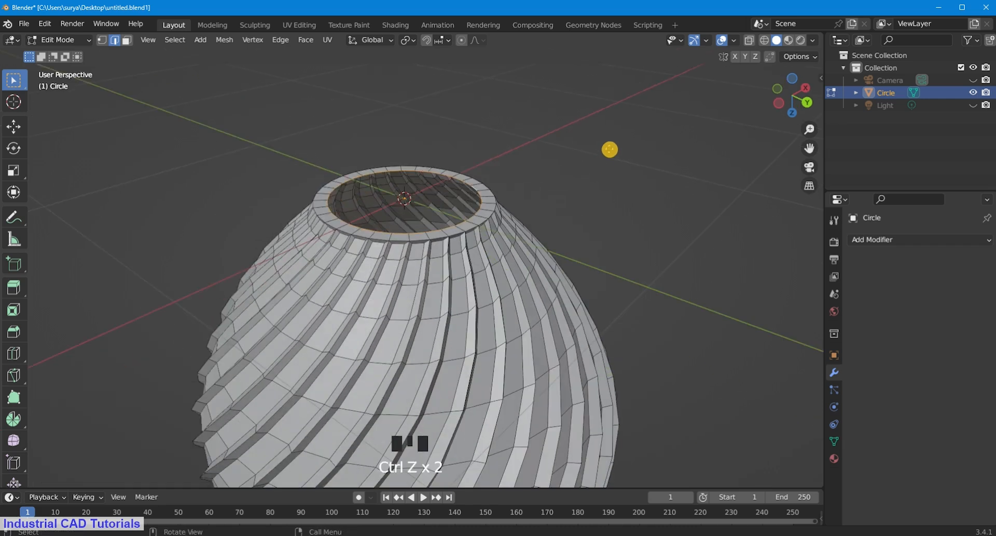
key("e")
left_click(611, 158)
key("s")
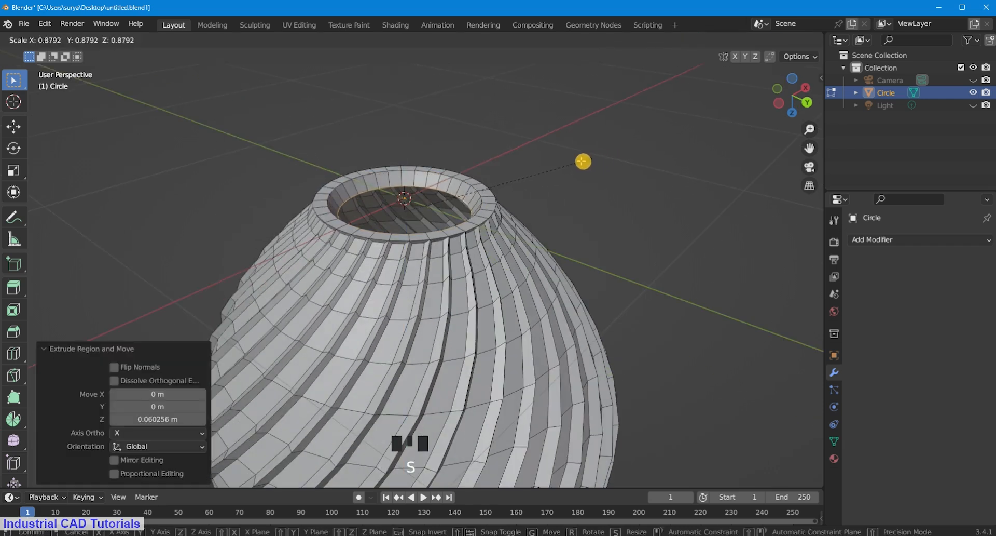
left_click(571, 161)
Step: Close the recessed bottom opening with a Grid Fill using a span of 8 and an offset of 4
middle_click_drag(567, 160, 389, 213)
scroll(390, 214, "up", 2)
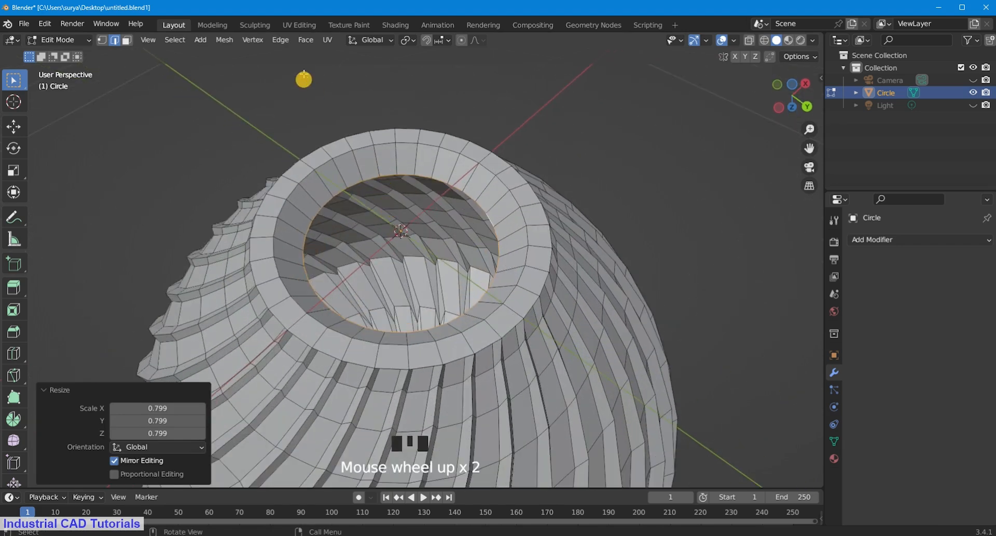
left_click(309, 41)
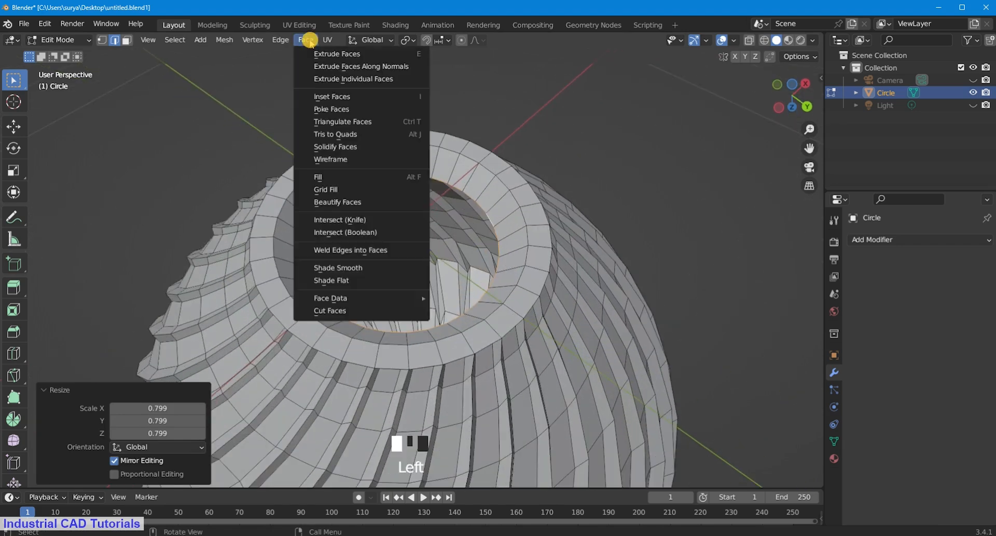
left_click(338, 190)
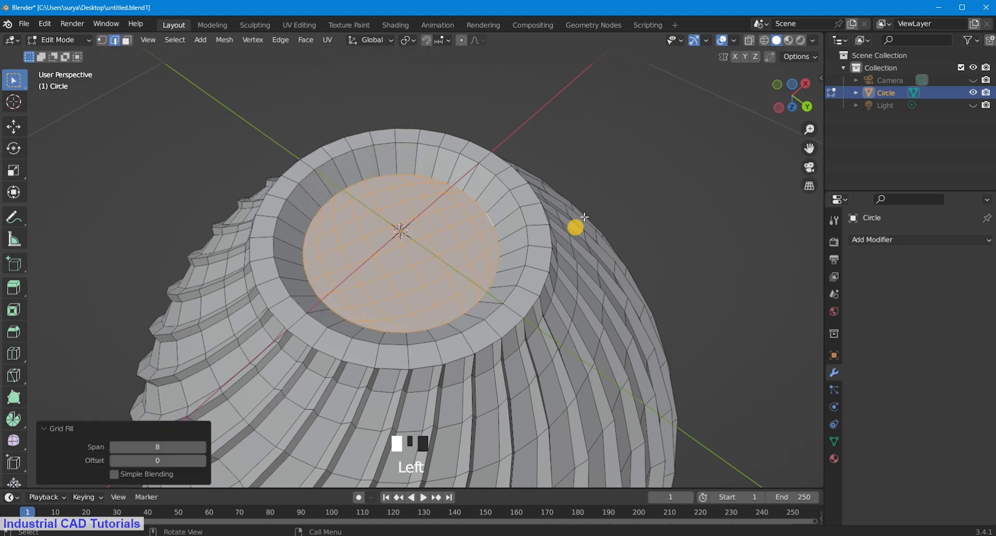
left_click(163, 462)
key("Return")
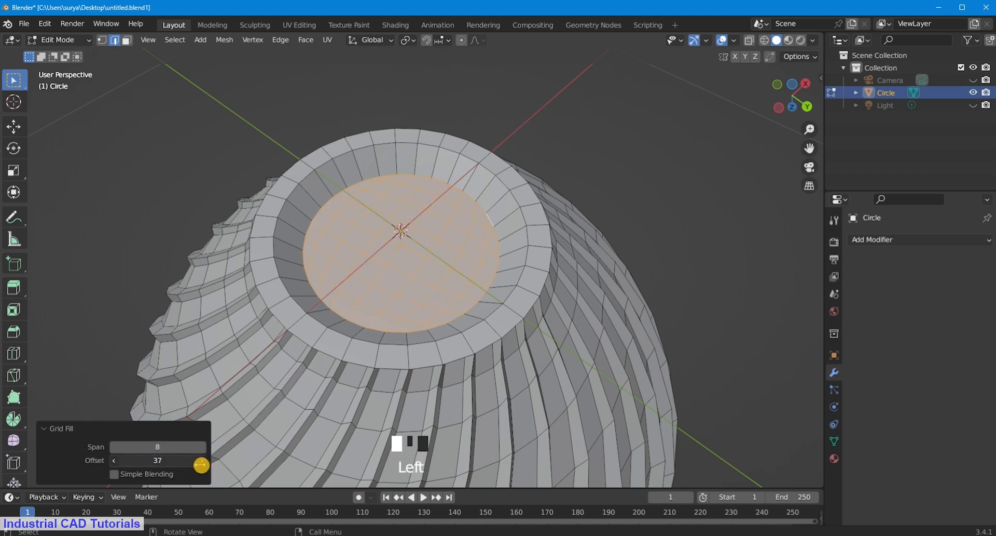
left_click(165, 459)
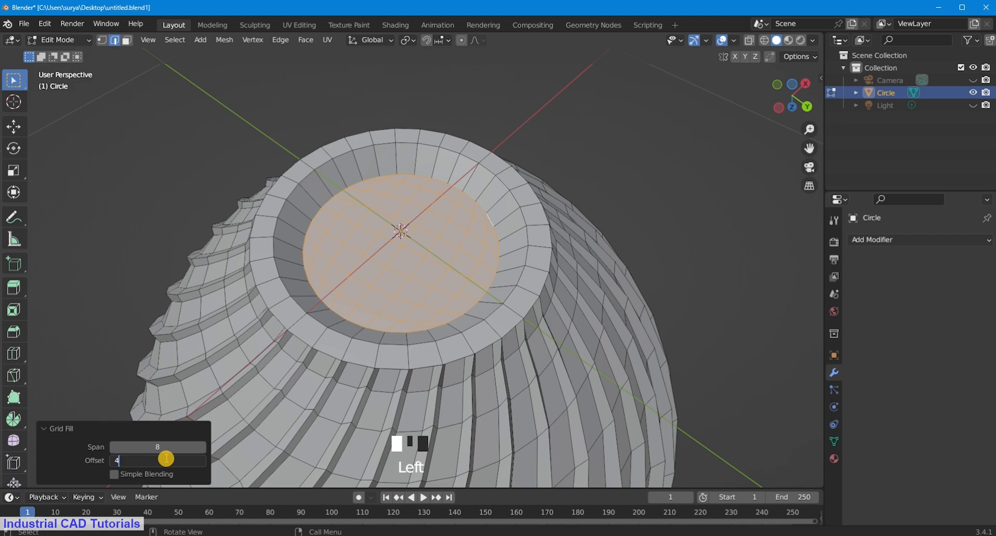
left_click(121, 340)
scroll(405, 223, "down", 2)
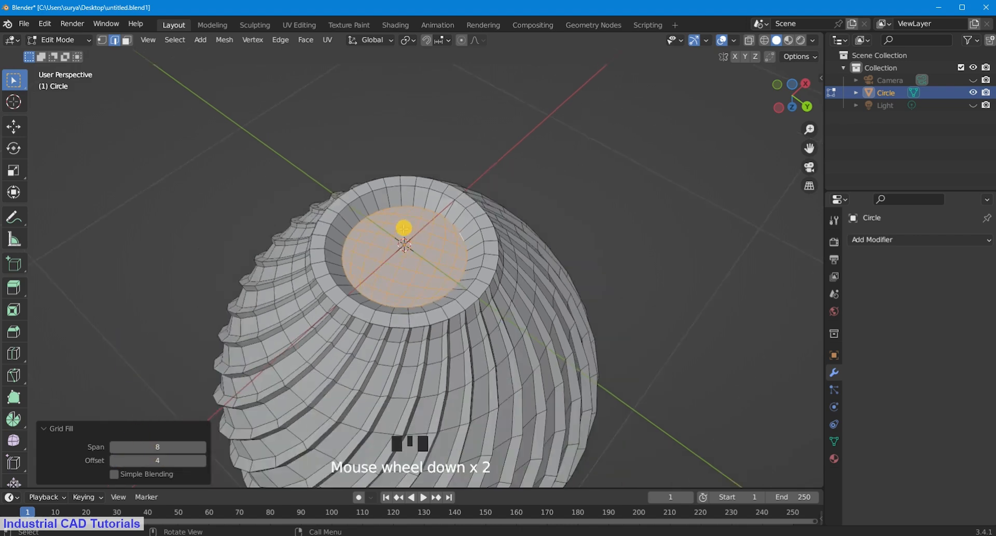
Step: Try a Grid Fill offset of -4 on the base and set it back to 4
scroll(410, 264, "up", 2)
middle_click_drag(413, 287, 413, 249)
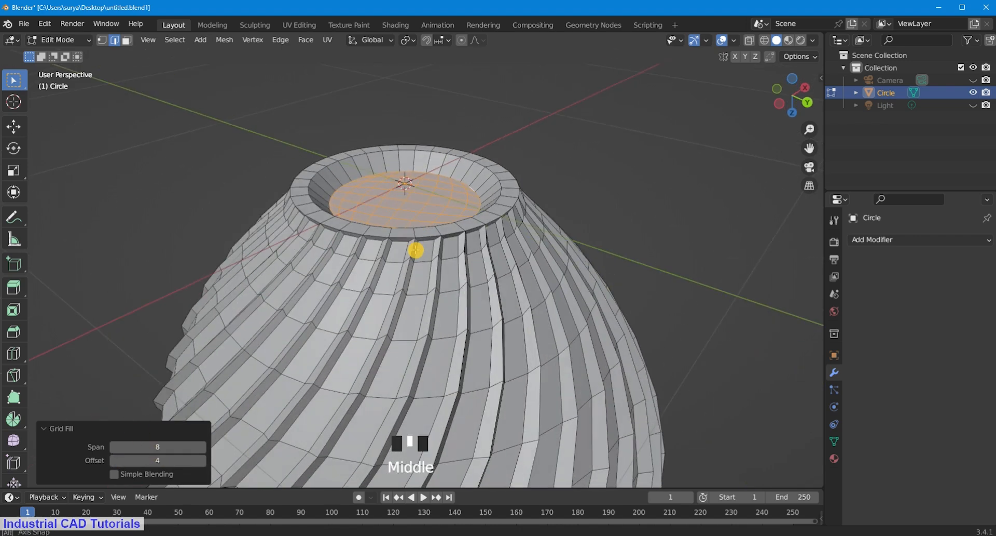
left_click(172, 466)
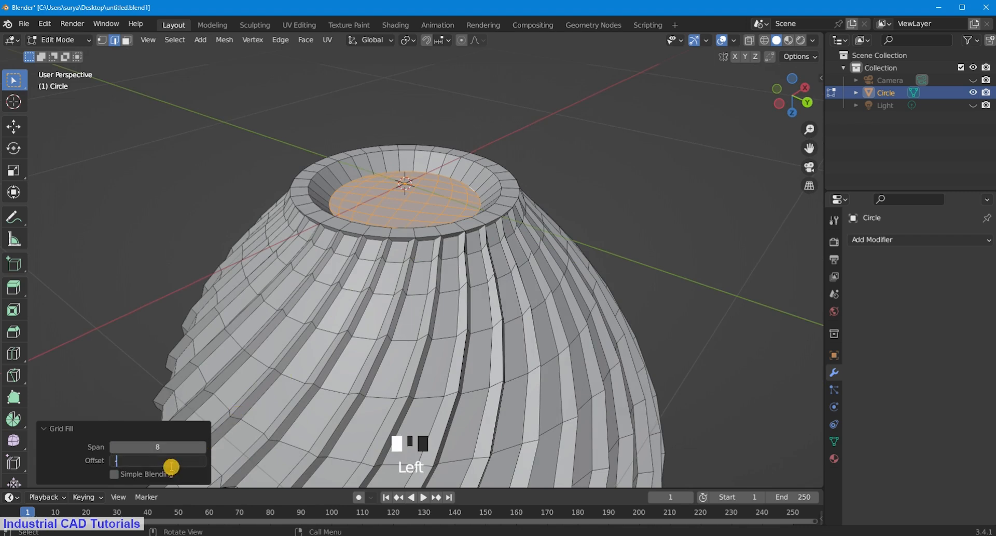
left_click(92, 269)
scroll(188, 234, "down", 1)
middle_click_drag(189, 233, 188, 253)
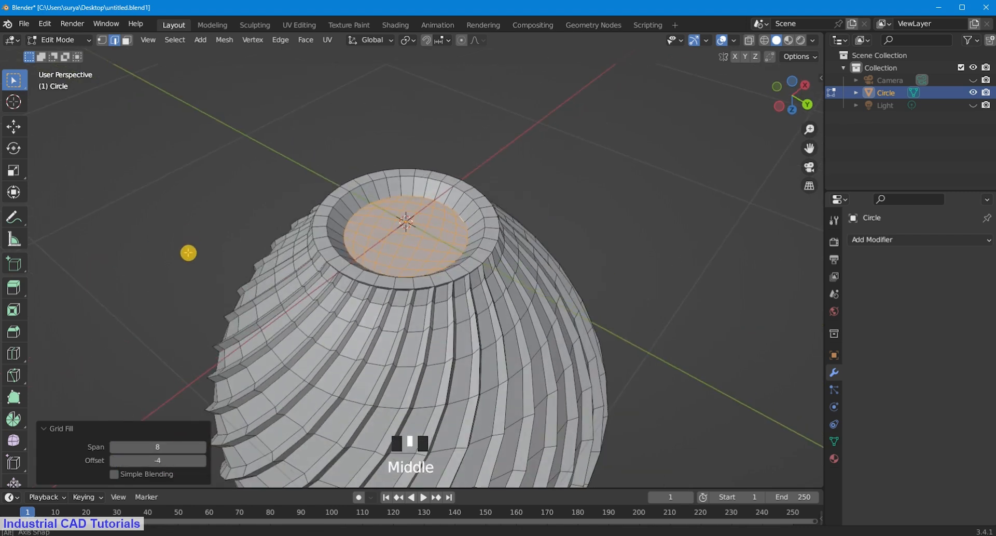
left_click(163, 462)
left_click(179, 187)
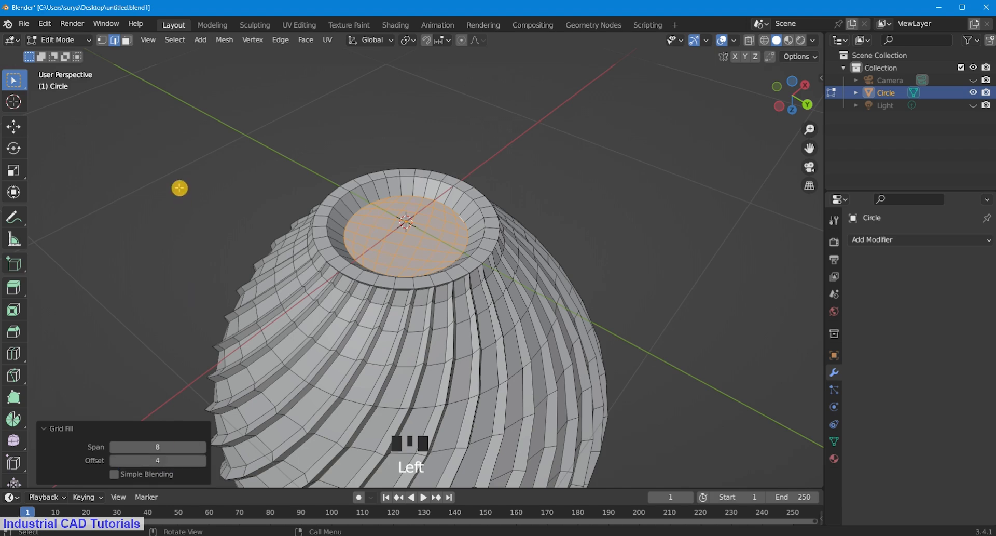
Step: Add two centered loop cuts around the inner sloped wall of the base recess
scroll(555, 191, "down", 3)
scroll(507, 252, "up", 4)
mouse_move(555, 202)
middle_mouse_down()
mouse_move(507, 251)
mouse_move(563, 185)
middle_mouse_up()
left_click(564, 186)
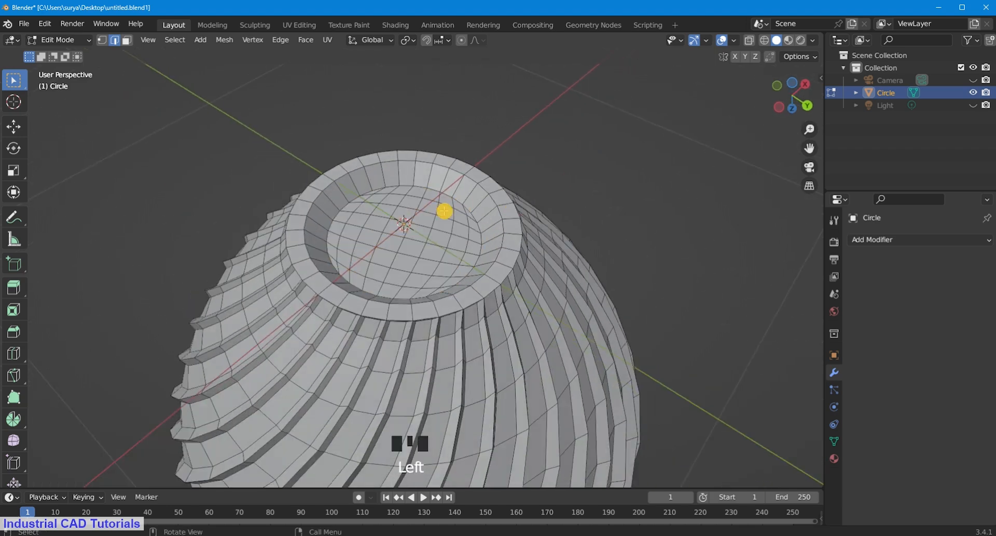
scroll(442, 207, "up", 2)
key("ctrl+r")
left_click(481, 174)
right_click(481, 174)
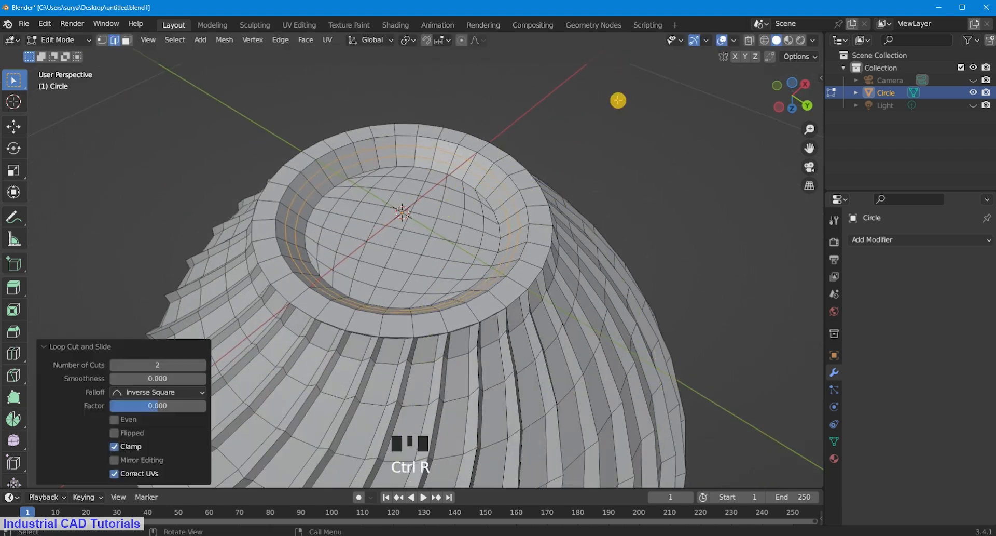
Step: Add two centered loop cuts around the flat outer ring of the base
left_click(618, 101)
key("ctrl+r")
scroll(517, 174, "up", 1)
left_click(517, 175)
right_click(517, 175)
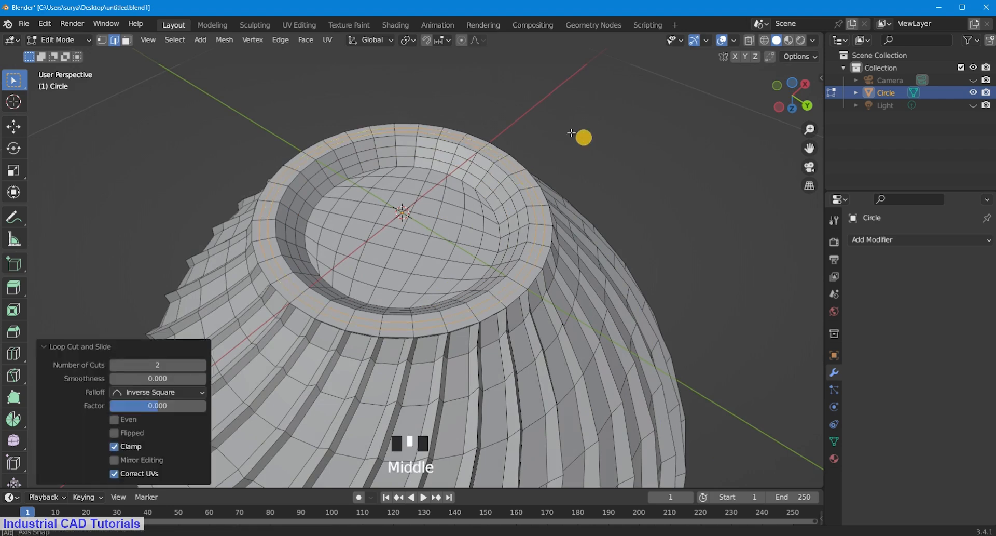
Step: Bevel the inner edge loop of the flat base ring by about 0.01 m with 2 segments
middle_click_drag(583, 135, 600, 123)
left_click(287, 126)
scroll(523, 218, "up", 2)
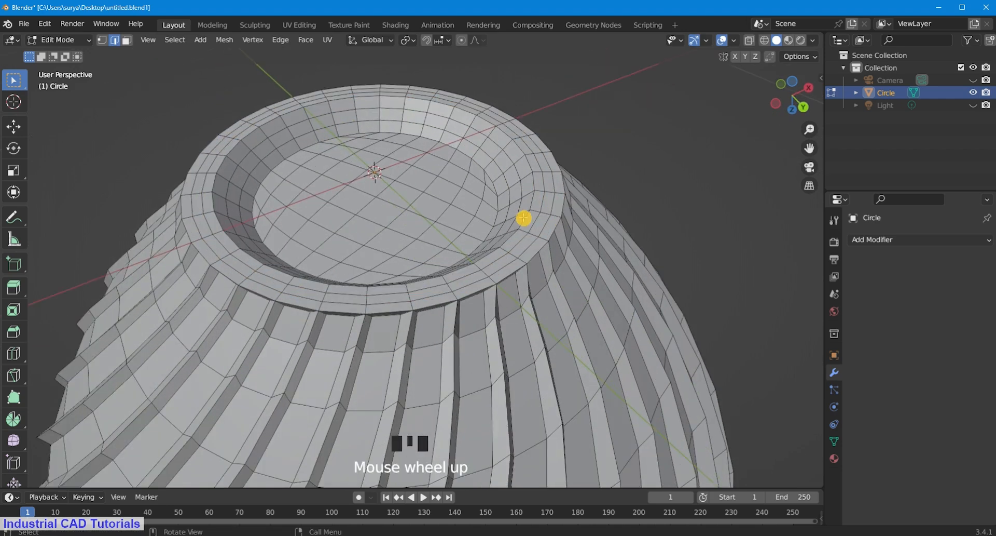
left_click(531, 201, "alt+shift")
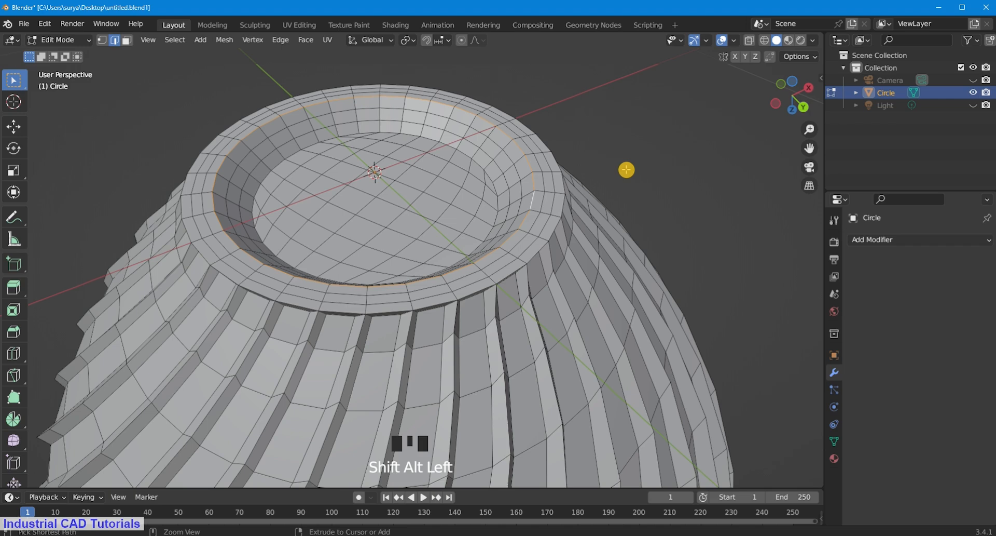
key("ctrl+b")
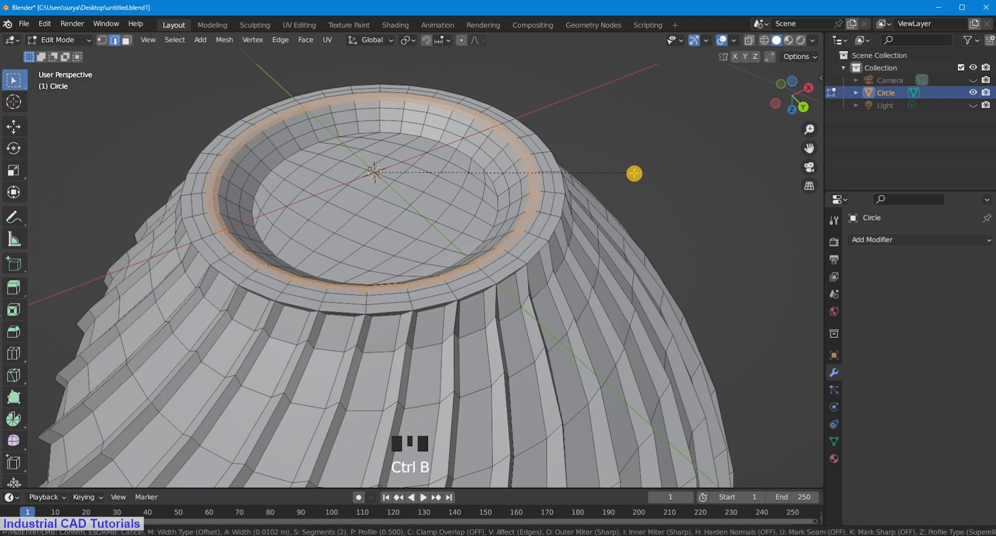
left_click(635, 174)
middle_click_drag(638, 145, 642, 160)
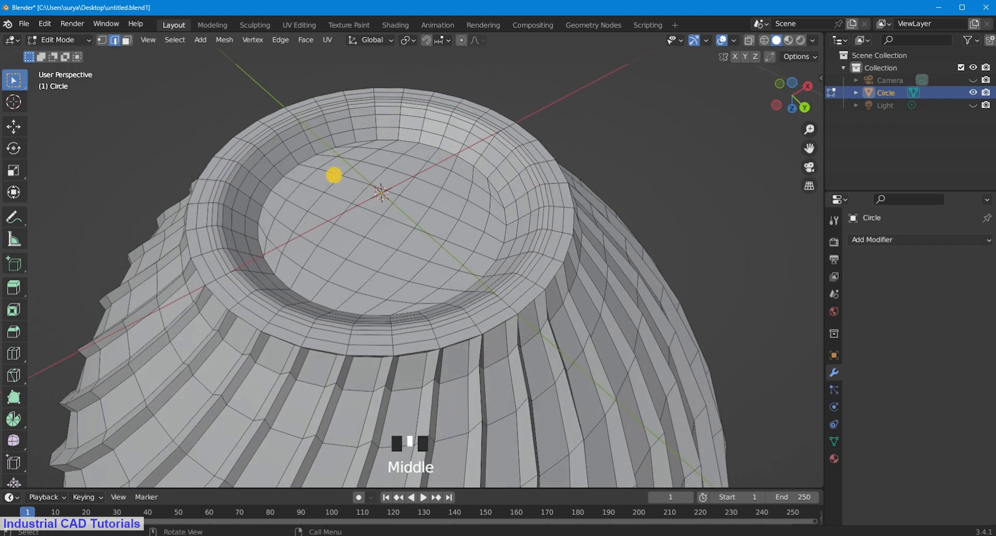
Step: Switch to Object Mode and inspect the closed base, the twisted body and the neck of the vase
left_click(45, 48)
left_click(57, 37)
scroll(489, 110, "down", 5)
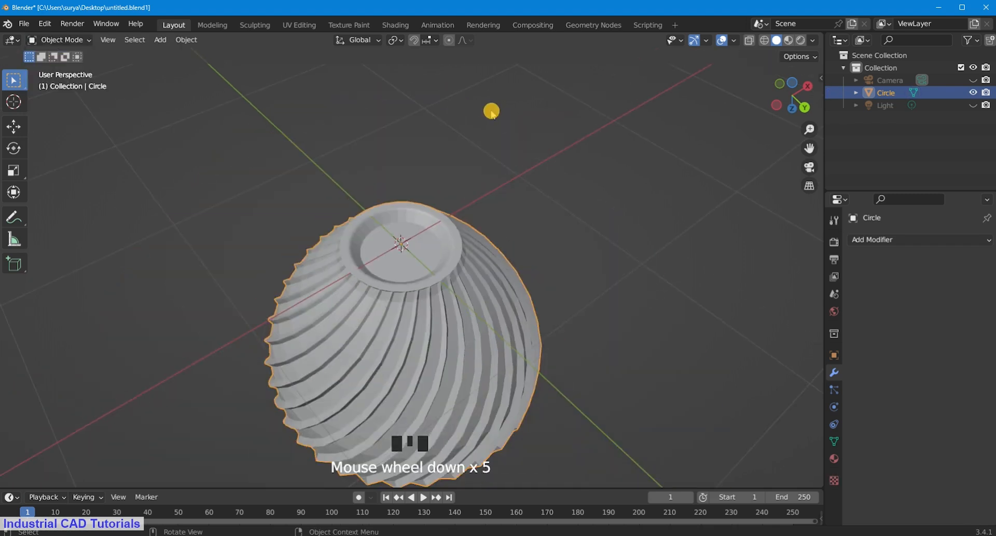
left_click(492, 112)
middle_click_drag(492, 112, 467, 336)
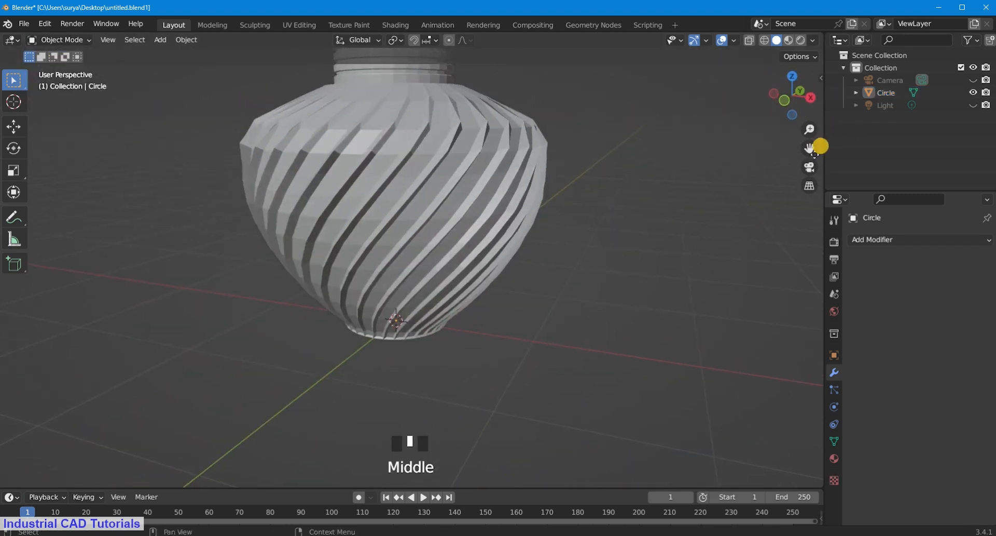
left_click_drag(816, 147, 816, 200)
scroll(574, 173, "down", 5)
scroll(462, 147, "up", 4)
middle_click_drag(462, 147, 454, 196)
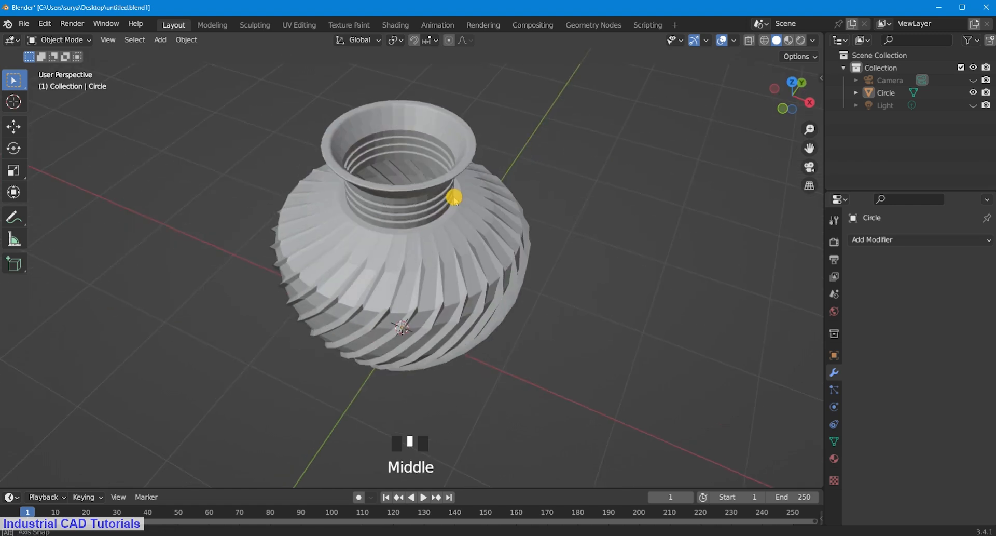
middle_click_drag(423, 150, 460, 190)
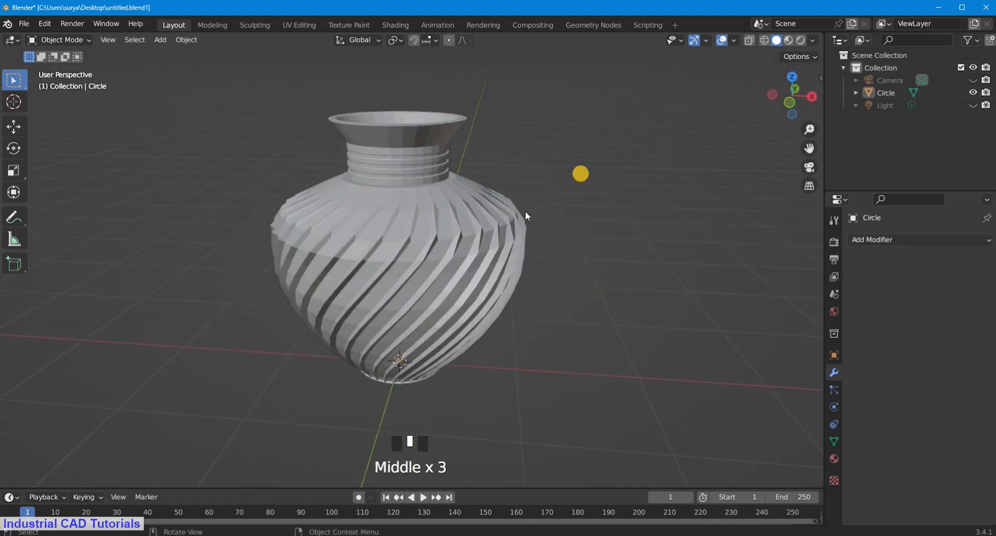
Step: Add a Subdivision Surface modifier to the vase and set its viewport level to 2
left_click(430, 242)
left_click(876, 238)
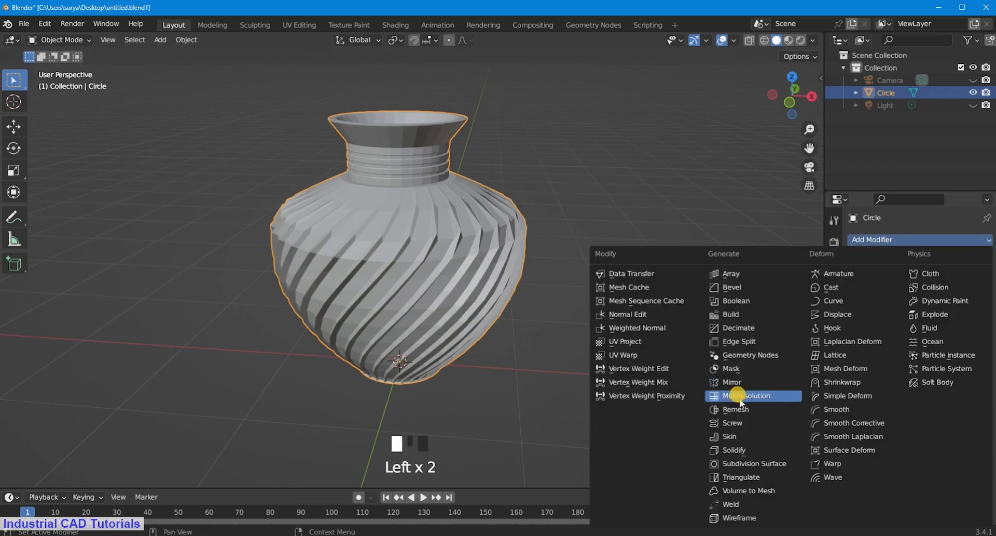
left_click(874, 239)
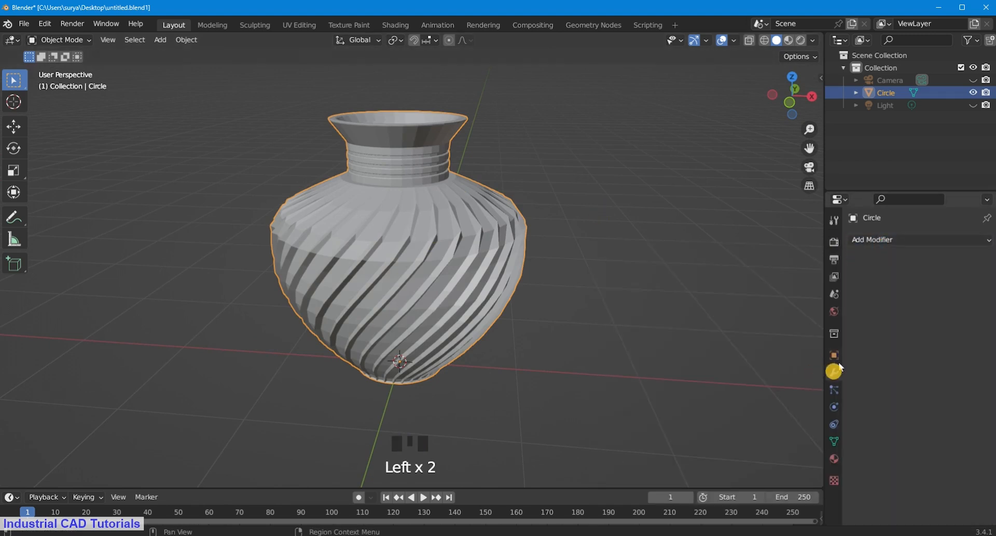
left_click(834, 371)
left_click(882, 240)
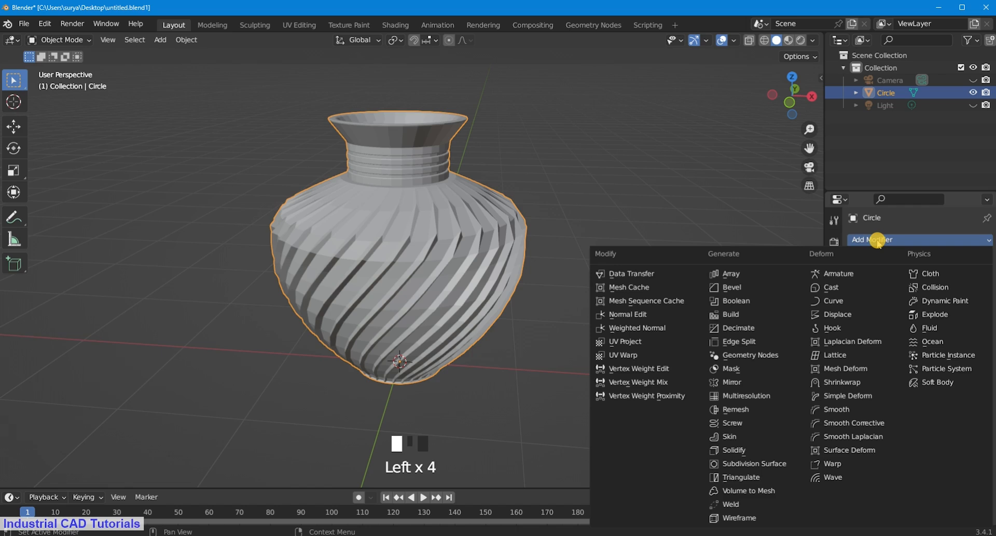
left_click(750, 463)
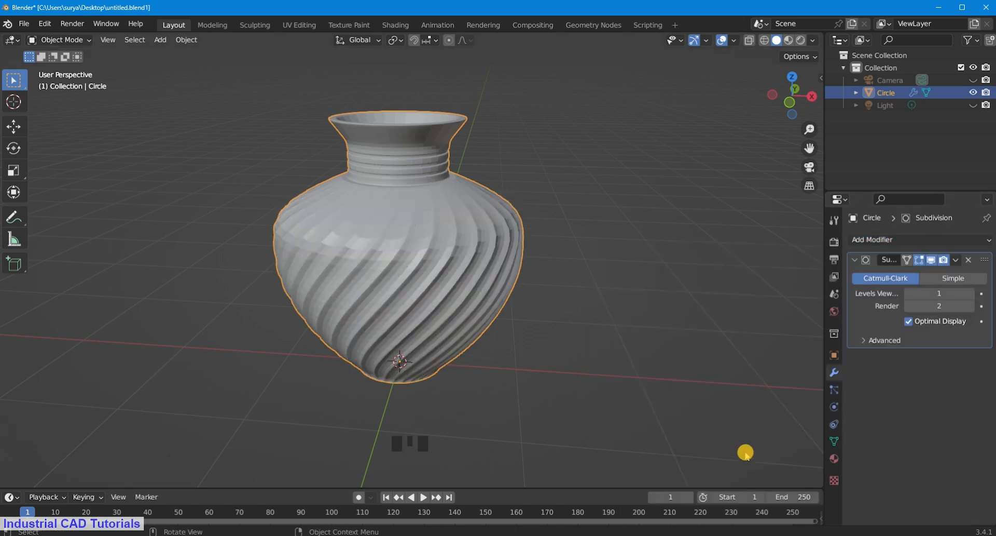
left_click(941, 291)
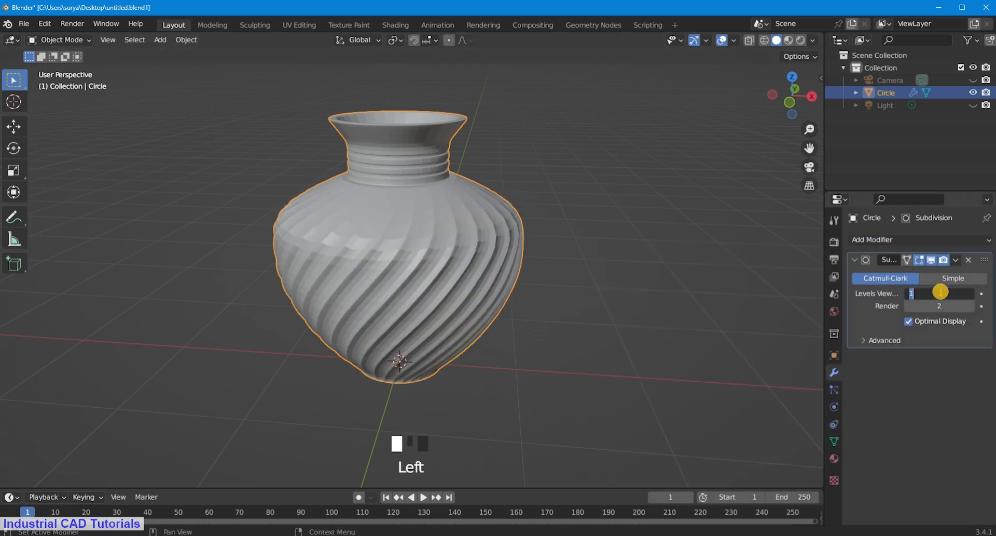
left_click(730, 213)
scroll(513, 212, "up", 2)
left_click(512, 211)
scroll(480, 211, "down", 2)
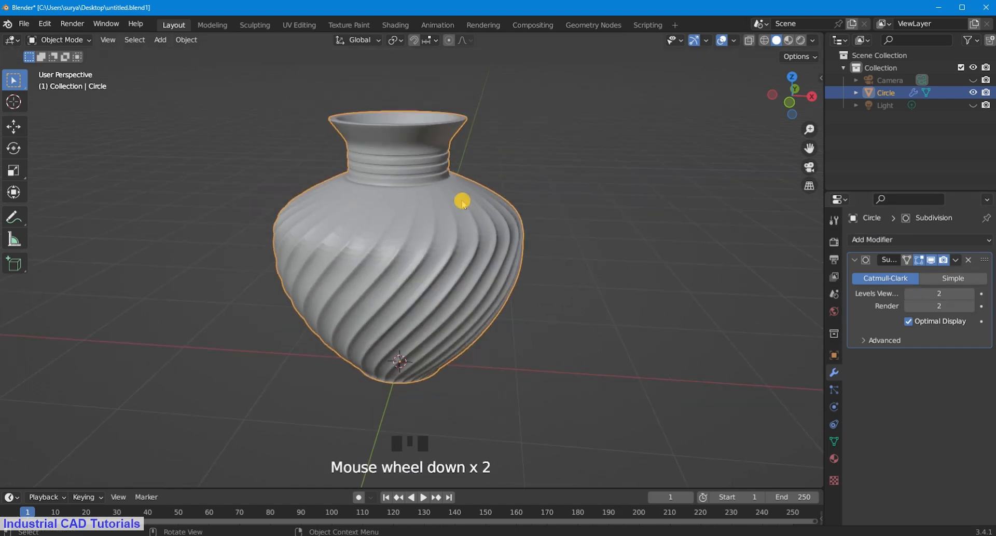
Step: Apply Shade Smooth to the vase and check the surface of its base and body
right_click(461, 201)
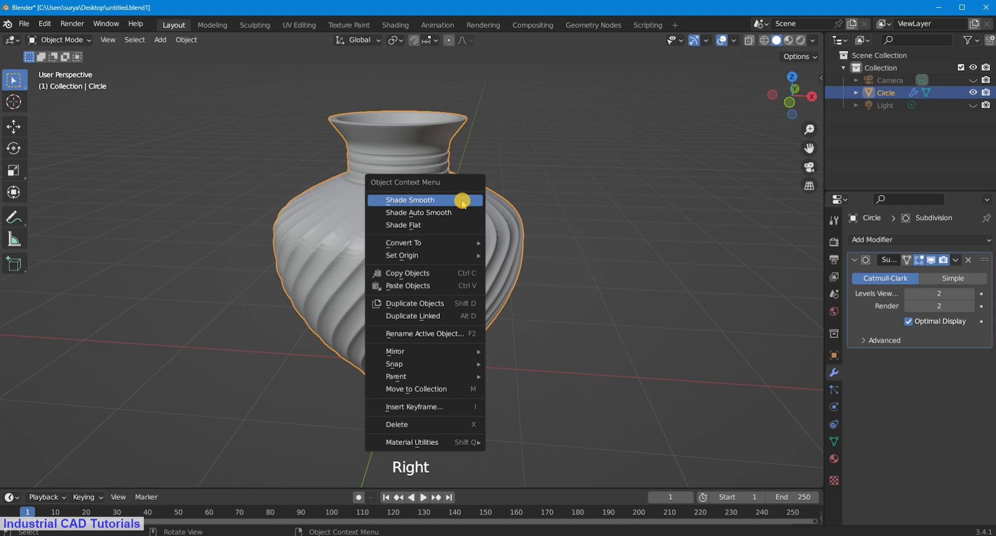
left_click(462, 200)
middle_click_drag(527, 174, 542, 476)
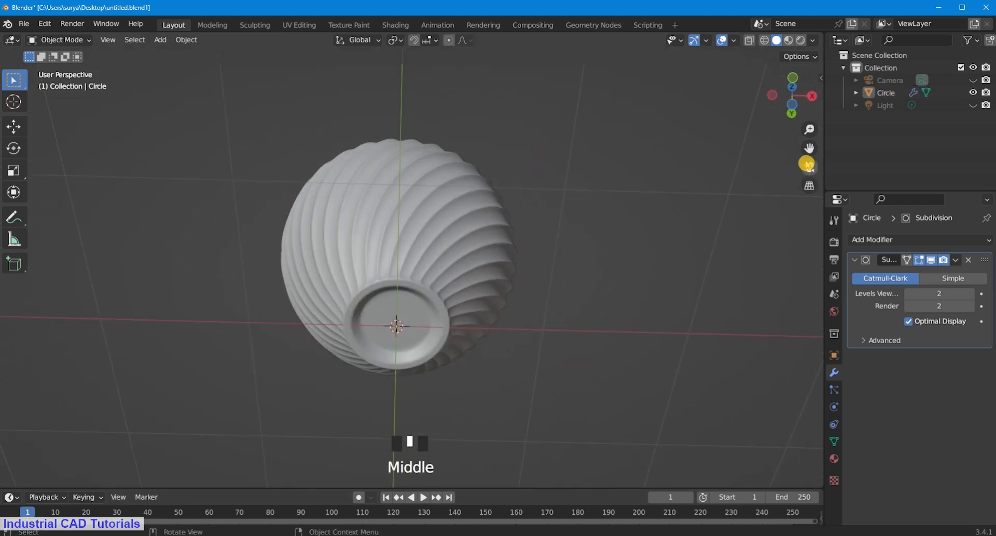
left_click_drag(809, 148, 808, 208)
middle_click_drag(456, 238, 452, 379)
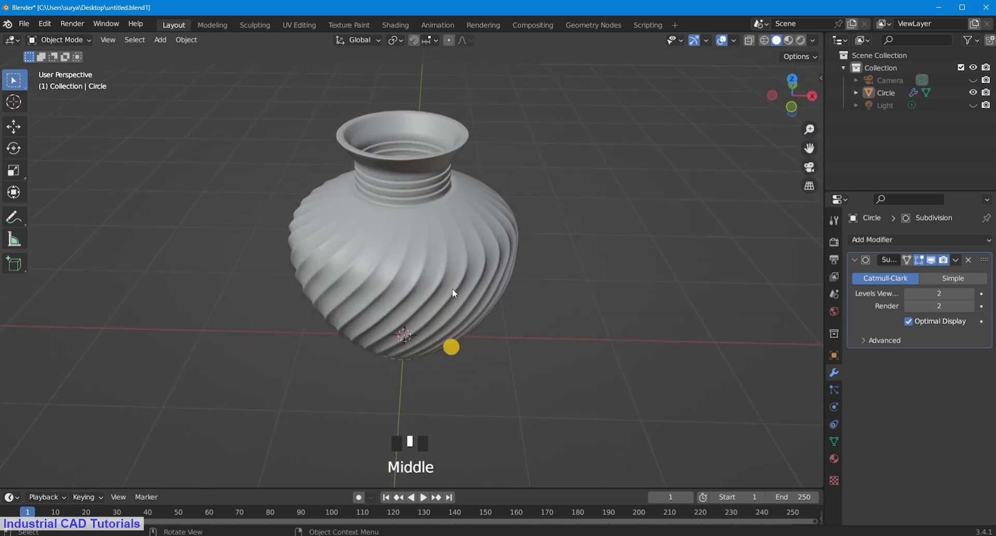
left_click_drag(810, 148, 812, 216)
Step: Enter Edit Mode on the vase and turn off the Subdivision modifier's viewport display
scroll(409, 182, "up", 5)
middle_click_drag(423, 167, 376, 120)
left_click(62, 40)
left_click(70, 67)
scroll(438, 135, "up", 3)
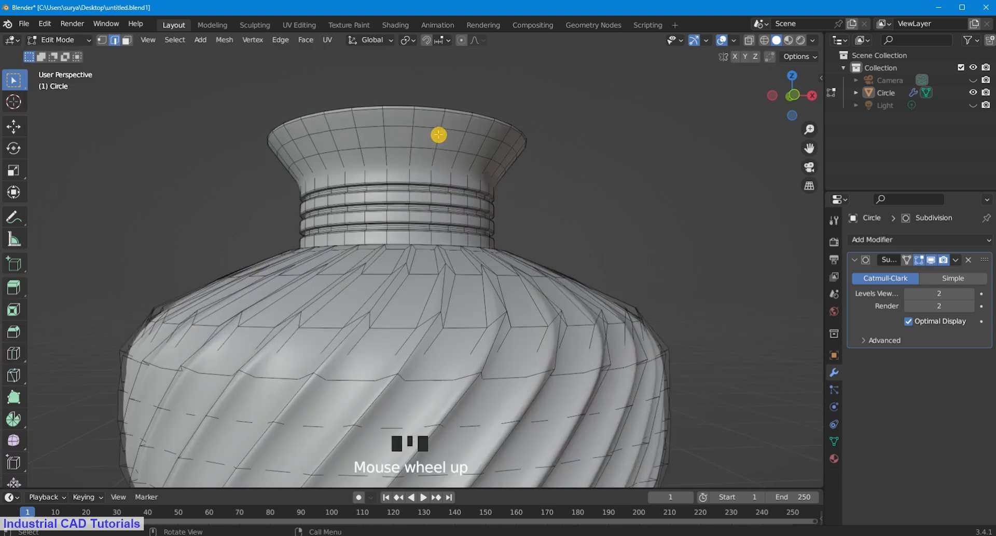
left_click(931, 259)
Step: Add supporting loop cuts just above and just below the crease between flared rim and neck, sliding the upper one to factor 0.647
middle_click_drag(525, 192, 440, 184)
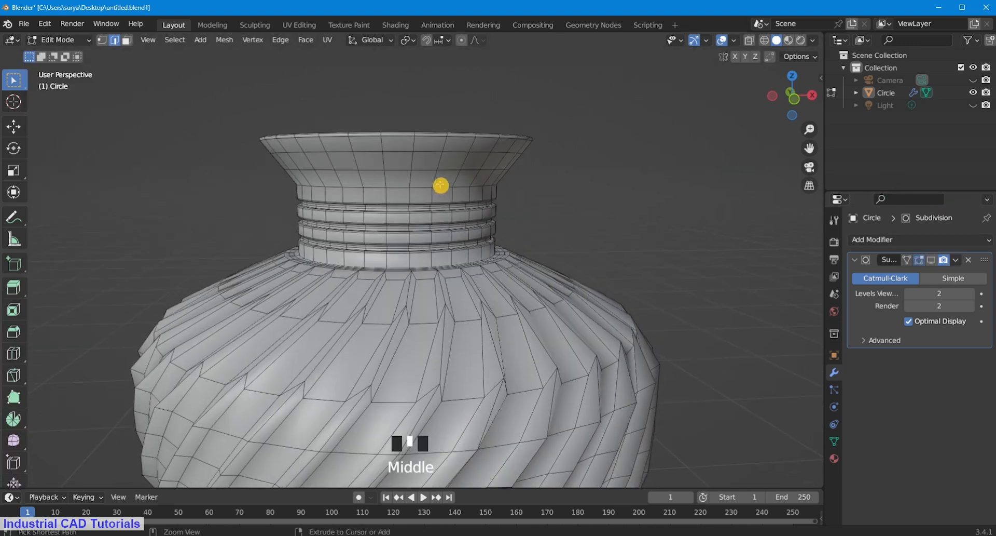
key("ctrl+r")
left_click(439, 184)
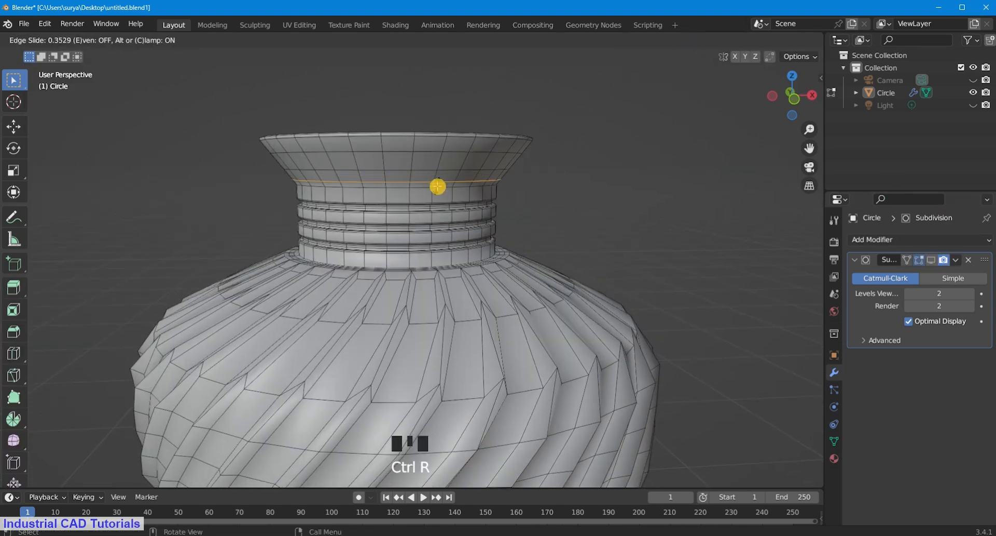
left_click(437, 186)
scroll(438, 185, "up", 2)
key("ctrl+r")
left_click(441, 184)
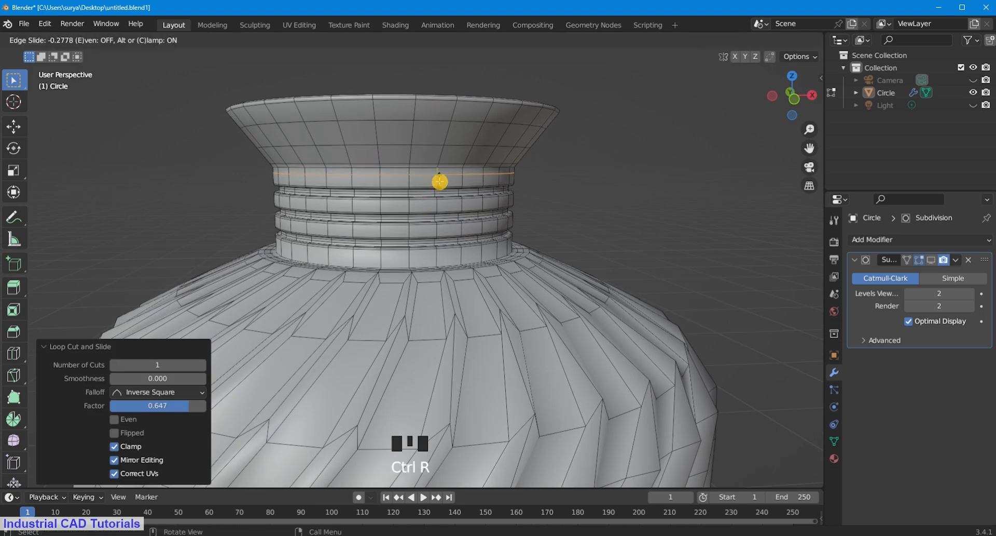
left_click(441, 174)
left_click(647, 167)
Step: Add a supporting loop cut around the edge of the recessed base floor and slide it to a factor of -0.575
scroll(624, 131, "down", 4)
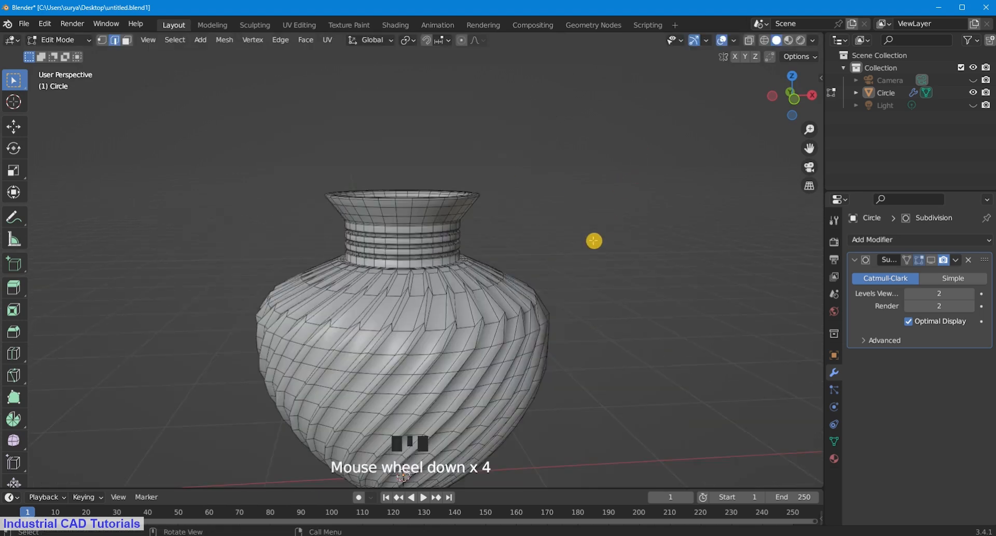
middle_click_drag(594, 241, 556, 122)
scroll(792, 112, "up", 2)
left_click_drag(810, 149, 819, 291)
scroll(512, 184, "up", 2)
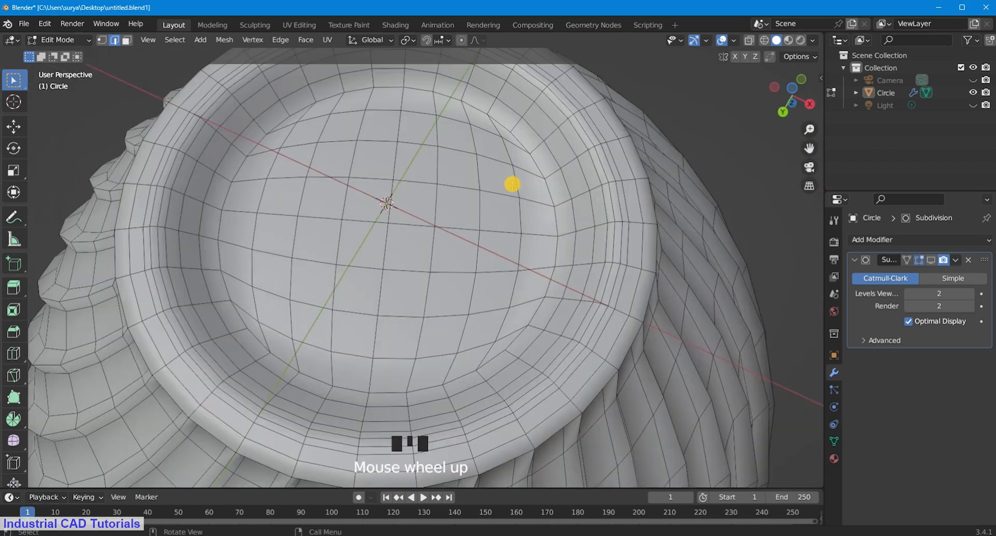
key("ctrl+r")
left_click(534, 152)
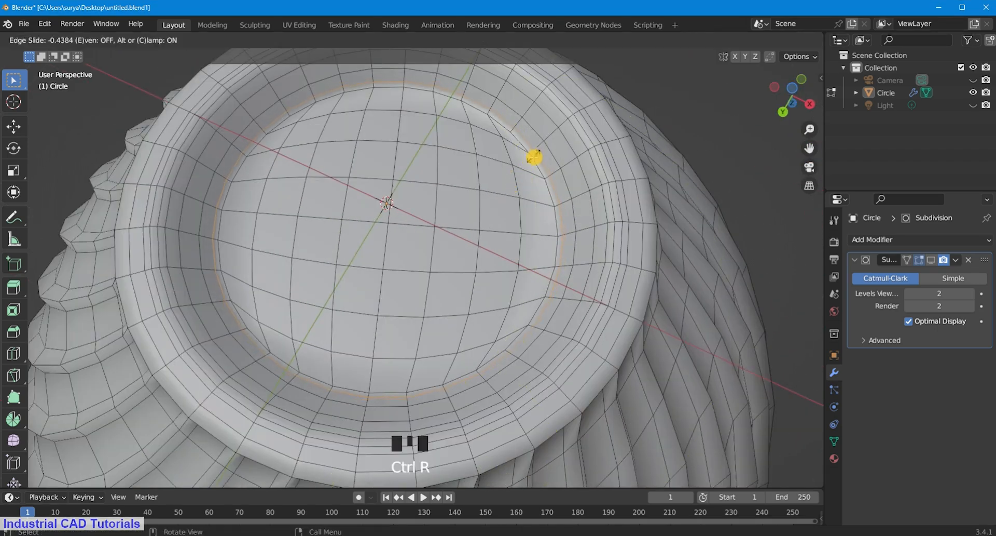
left_click(534, 159)
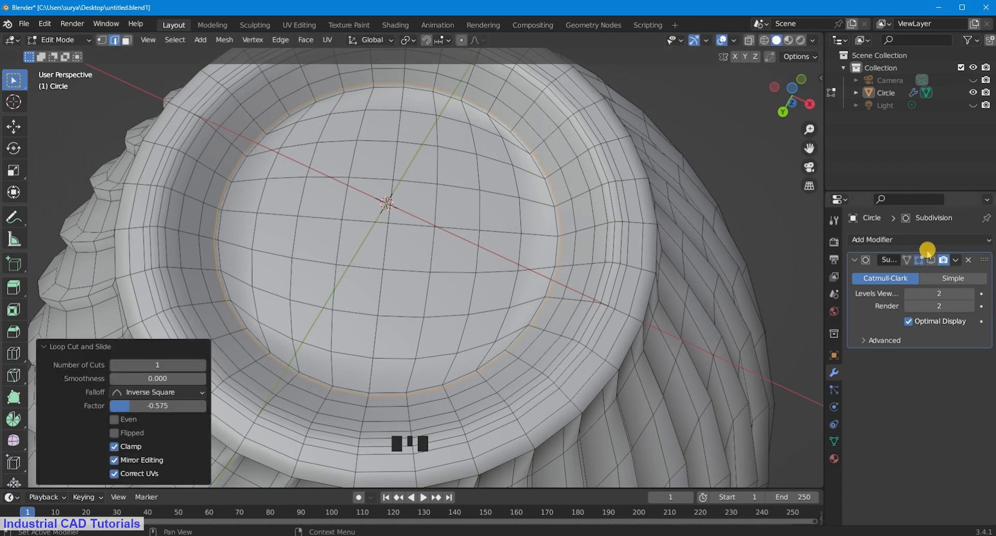
Step: Turn the Subdivision modifier's viewport display back on and switch to Object Mode to check the base, body and neck
scroll(687, 126, "down", 3)
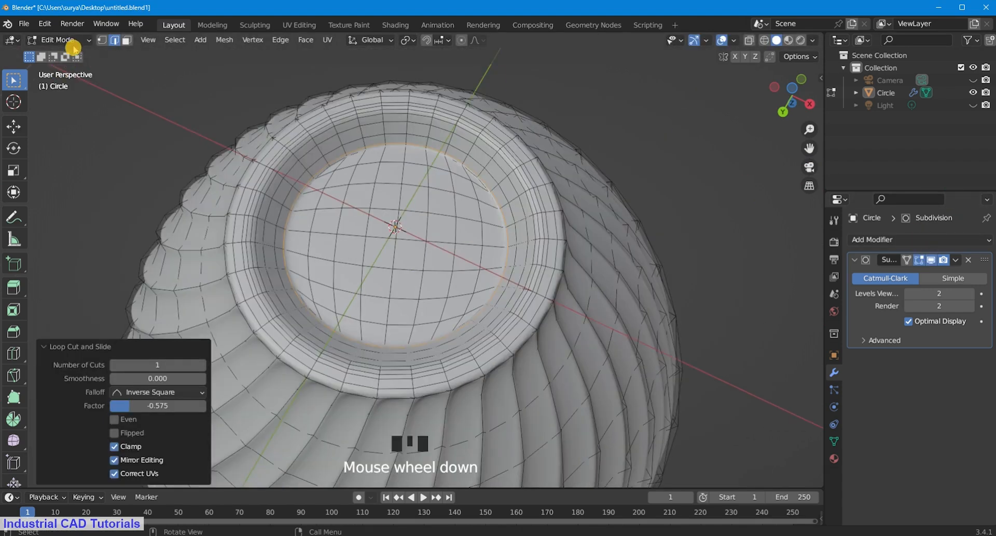
left_click(73, 48)
left_click(75, 53)
scroll(473, 159, "down", 4)
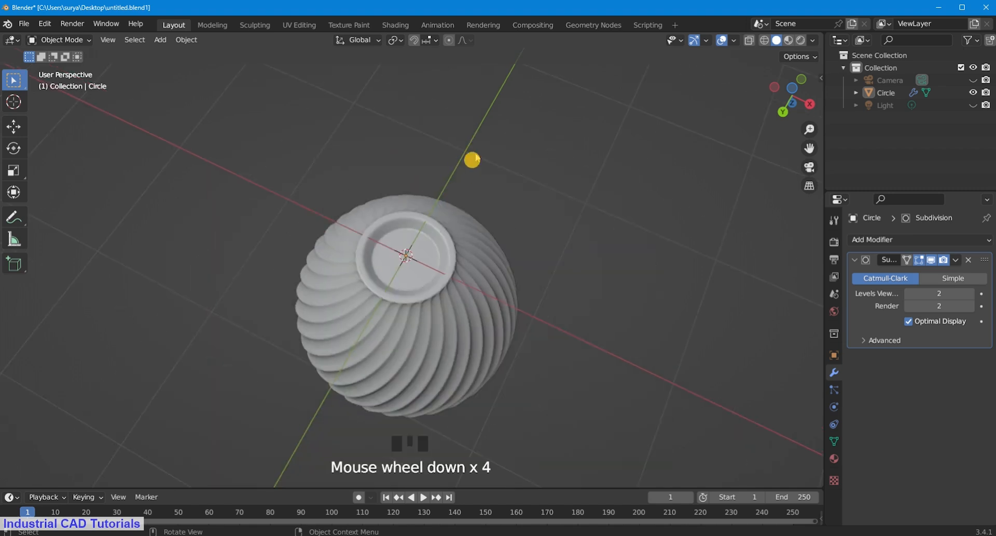
middle_click_drag(472, 159, 453, 314)
scroll(452, 199, "up", 3)
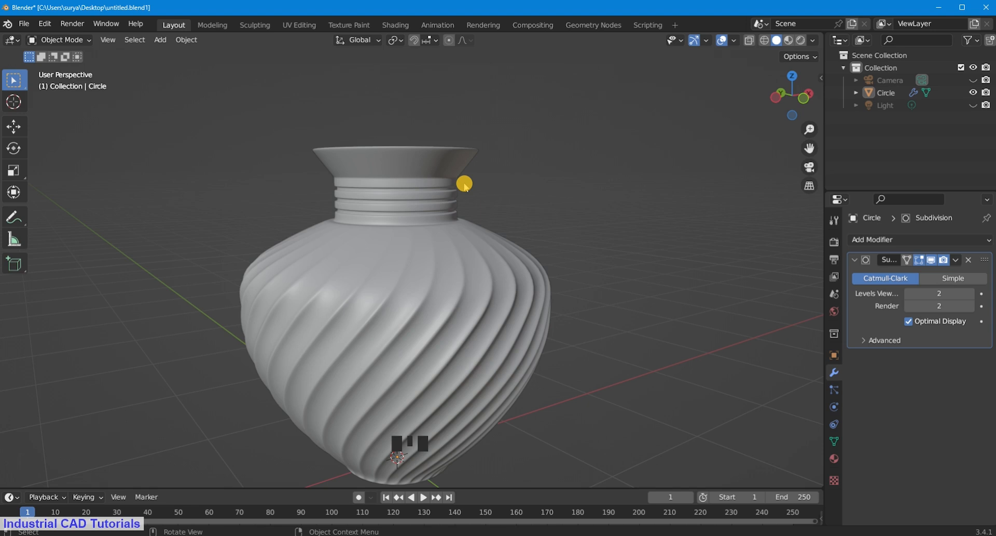
scroll(464, 185, "down", 1)
middle_click_drag(462, 183, 462, 227)
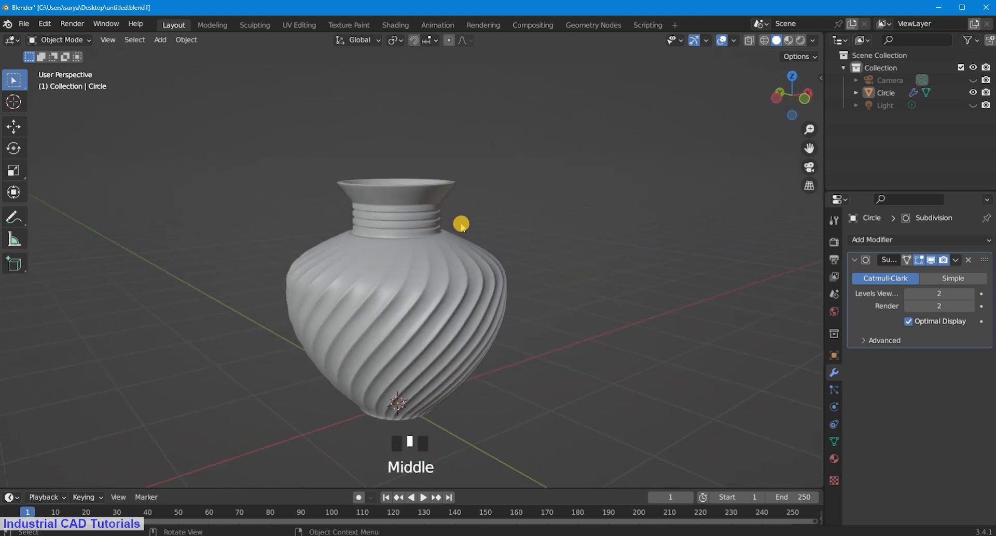